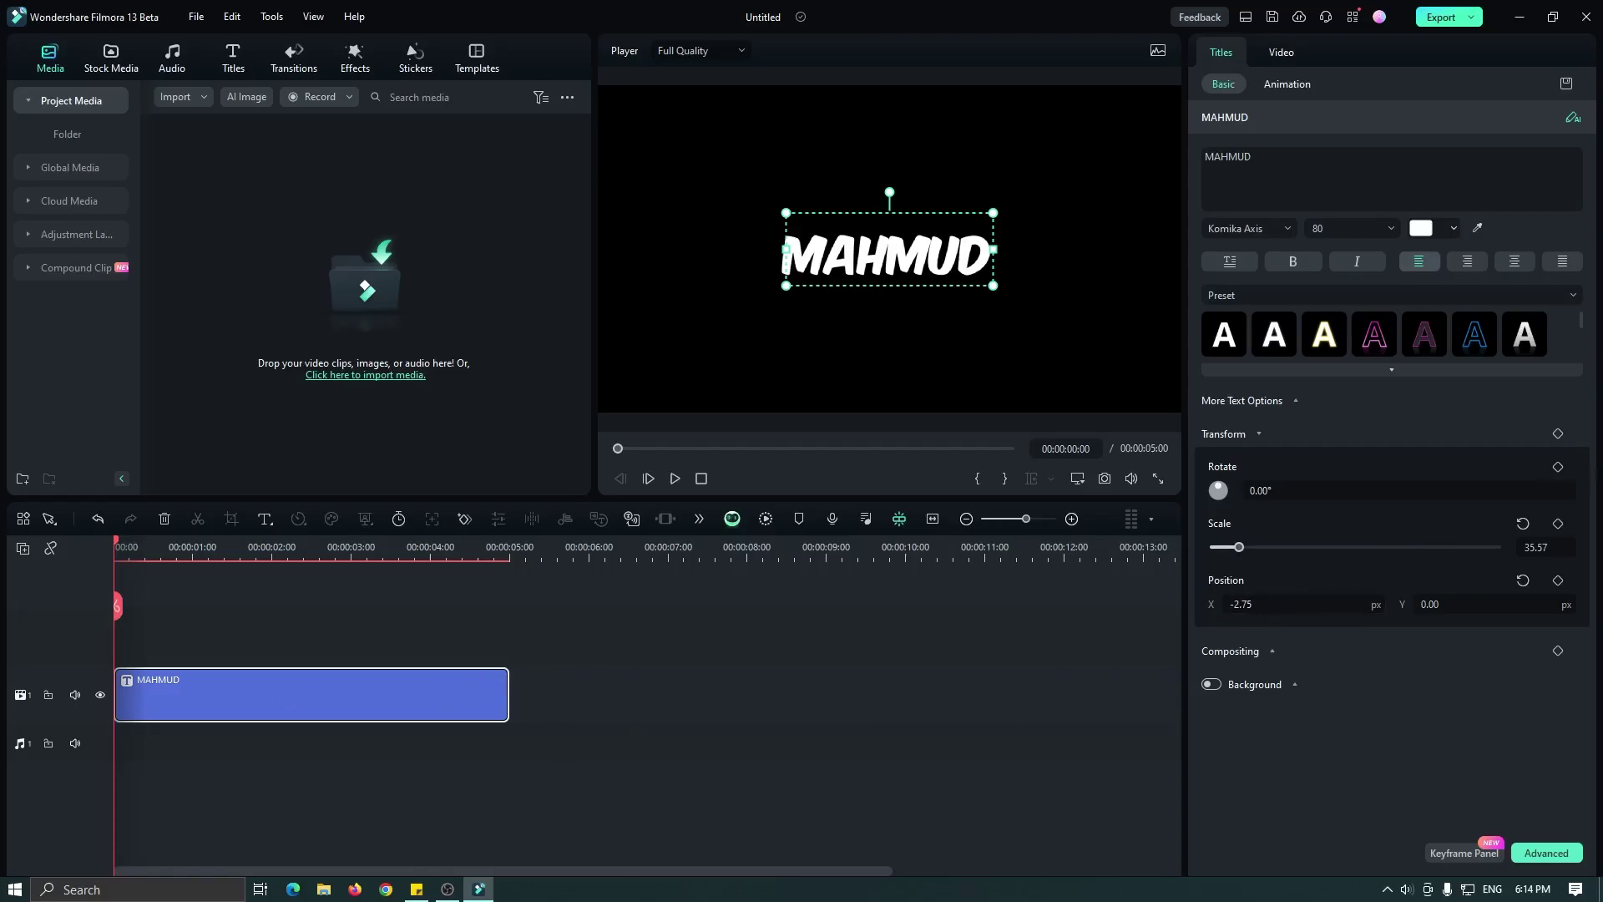
Keyframe the MAHMUD title's rotation from 0° at the start to 1440° at 00:00:01:46
left_click(1558, 467)
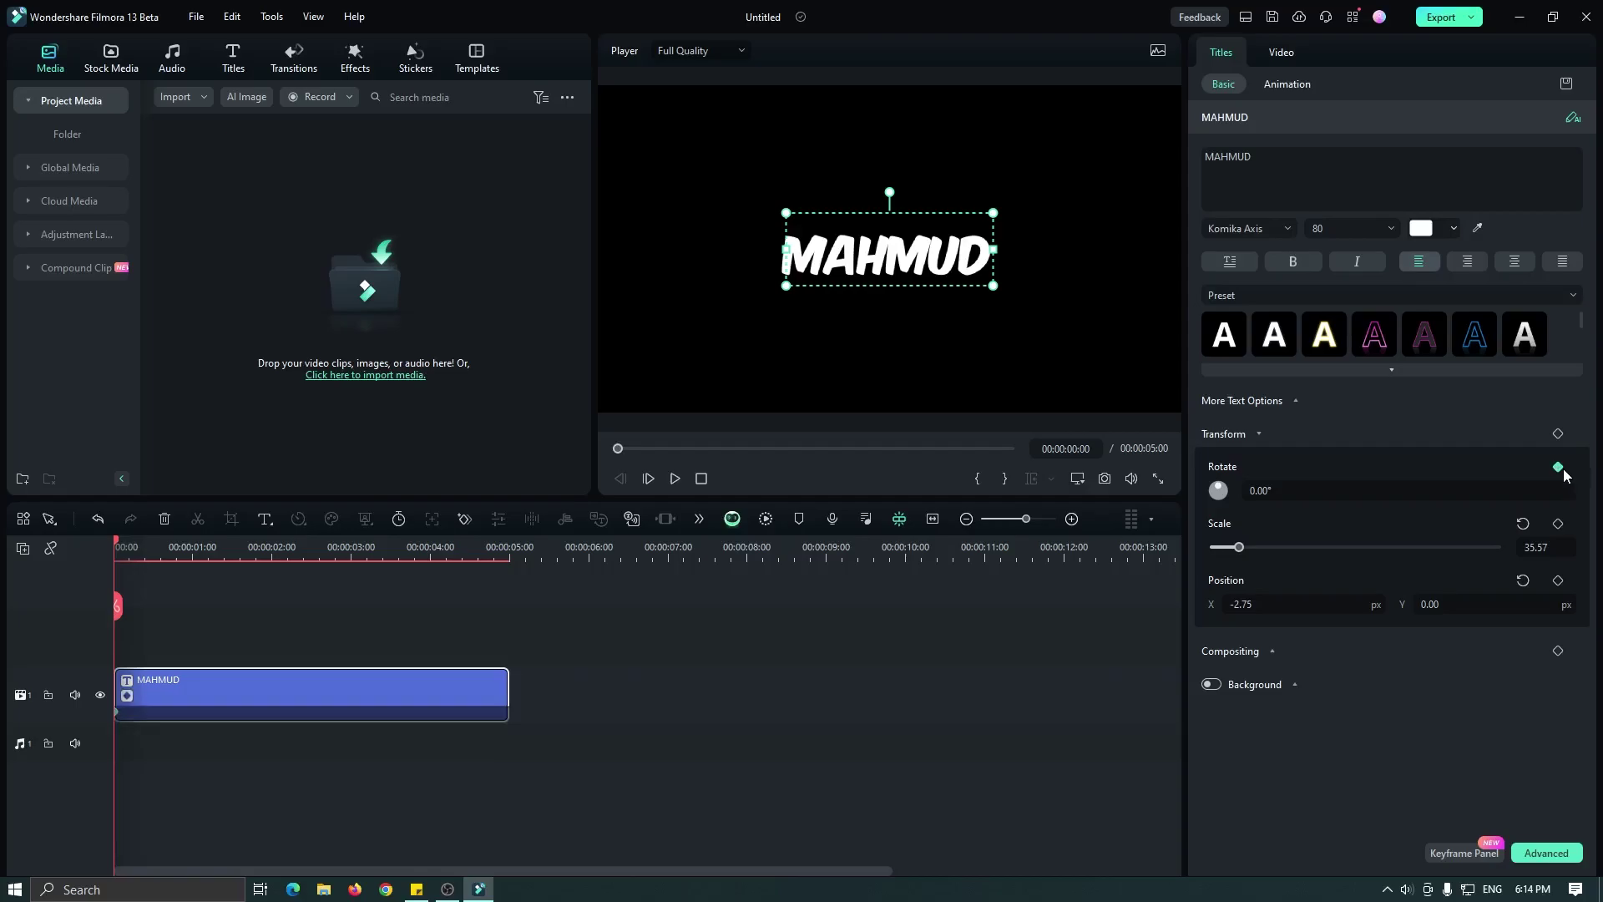
left_click_drag(120, 545, 255, 544)
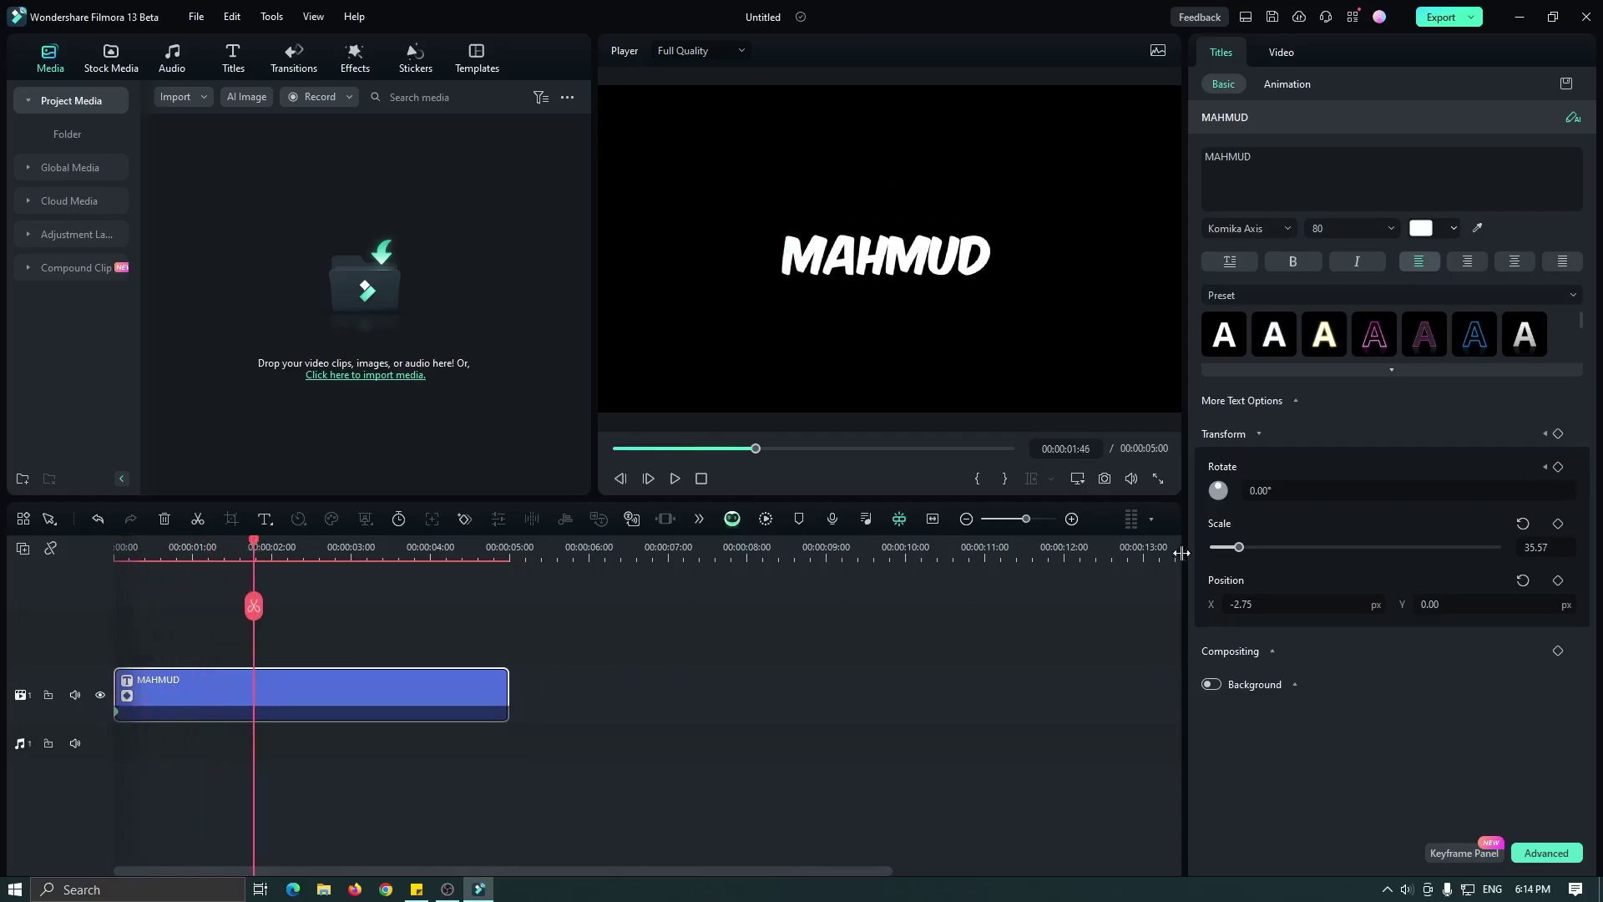
left_click(1269, 493)
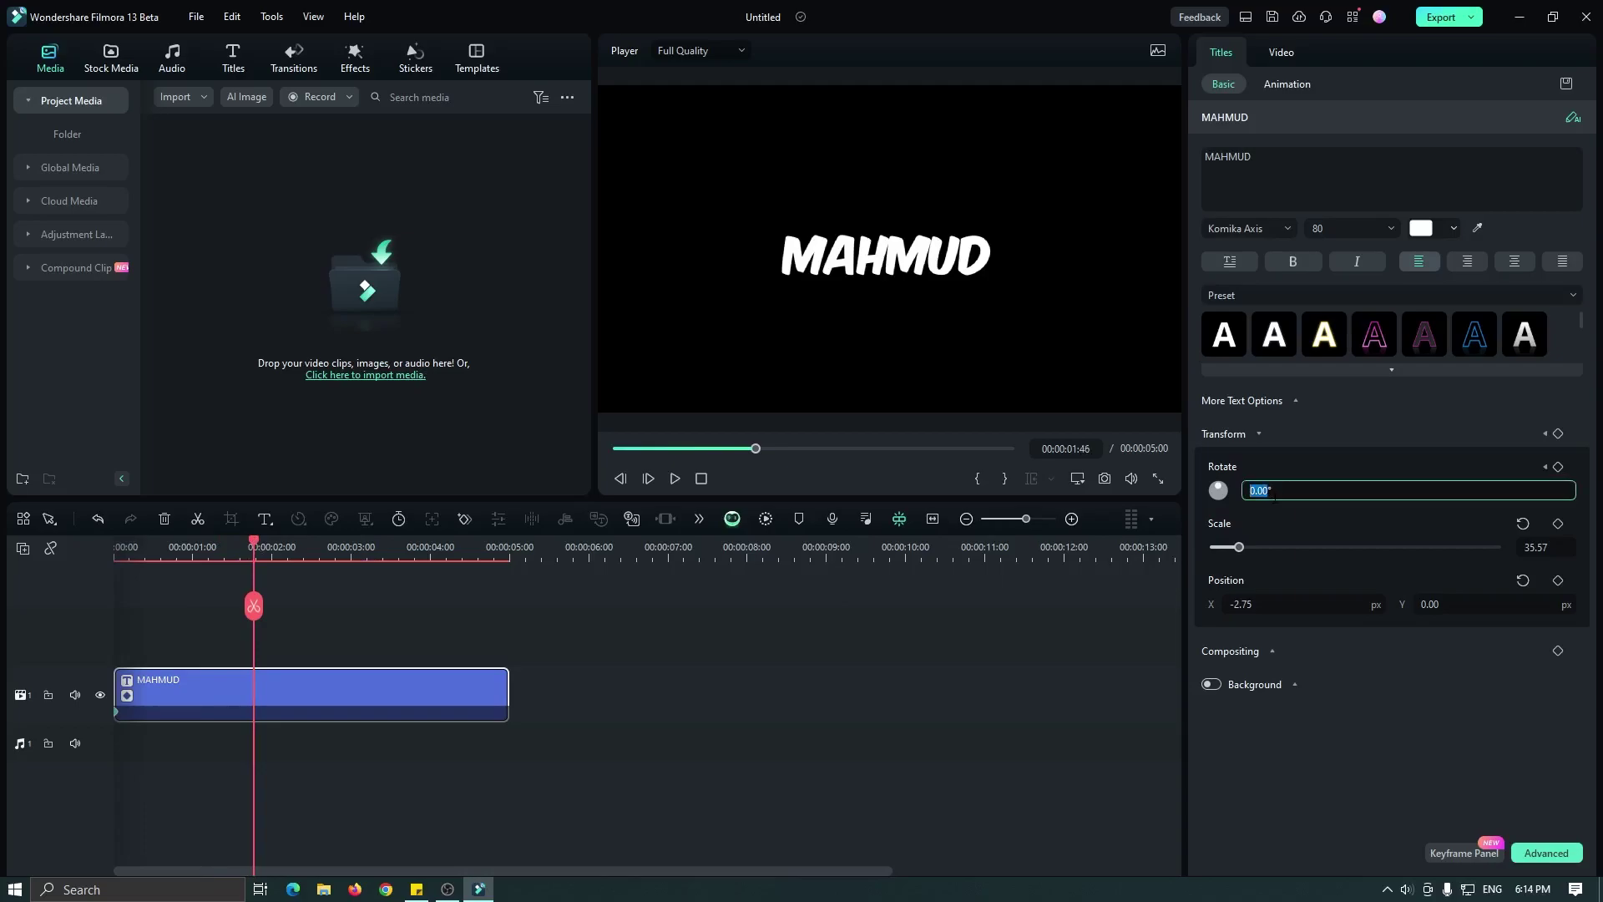
type("1440")
key("Return")
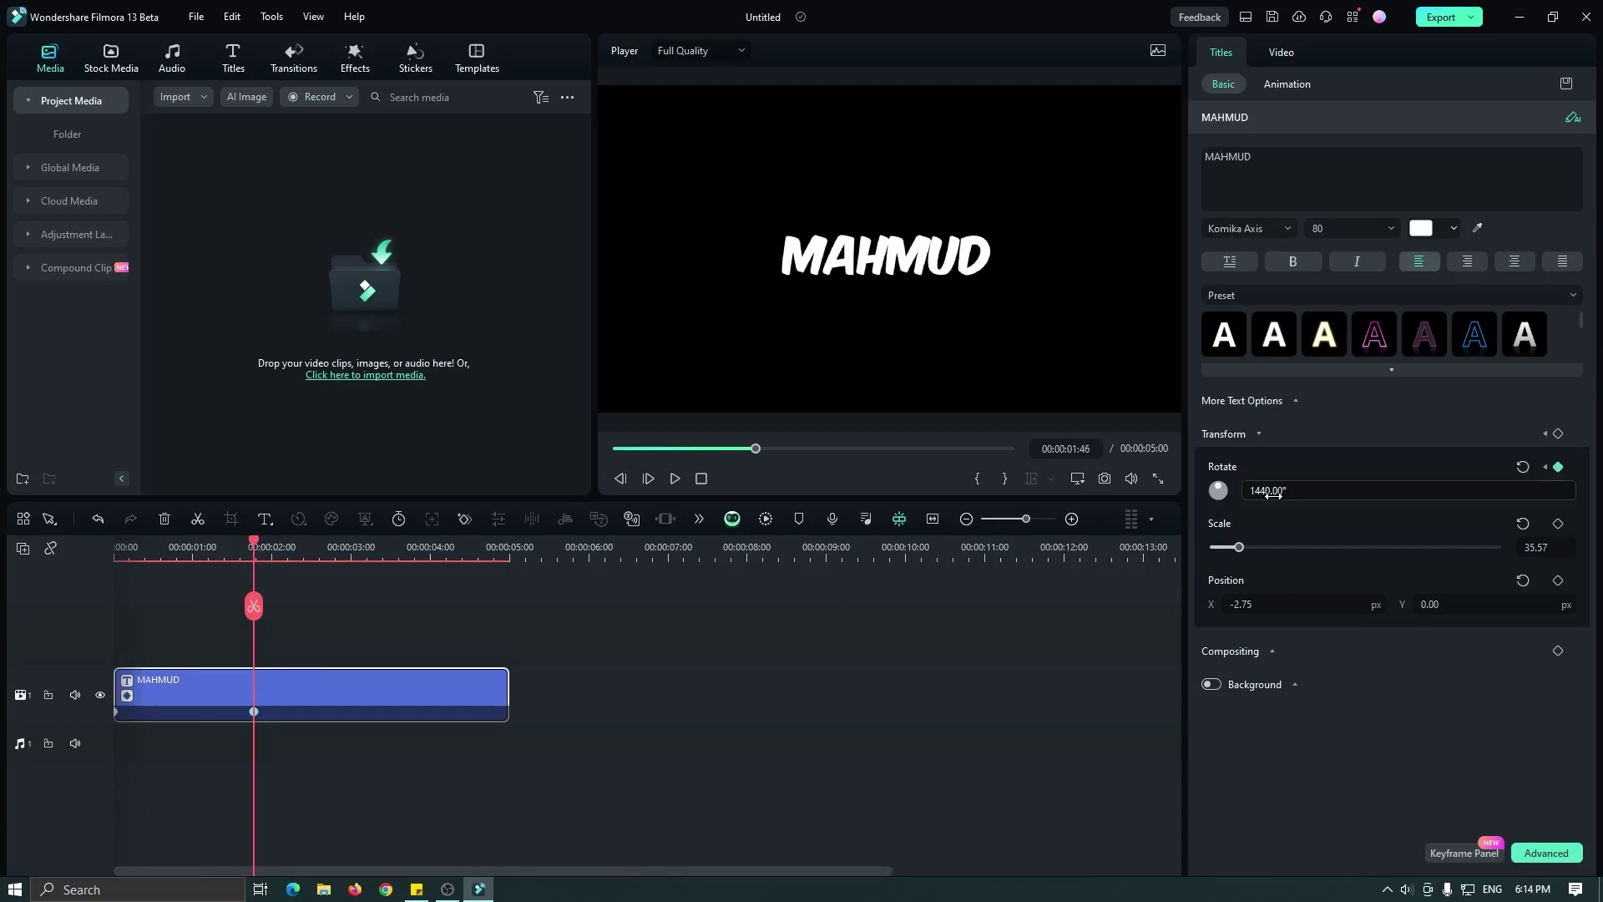
Play back the spinning title, then return the playhead to the start
key("space")
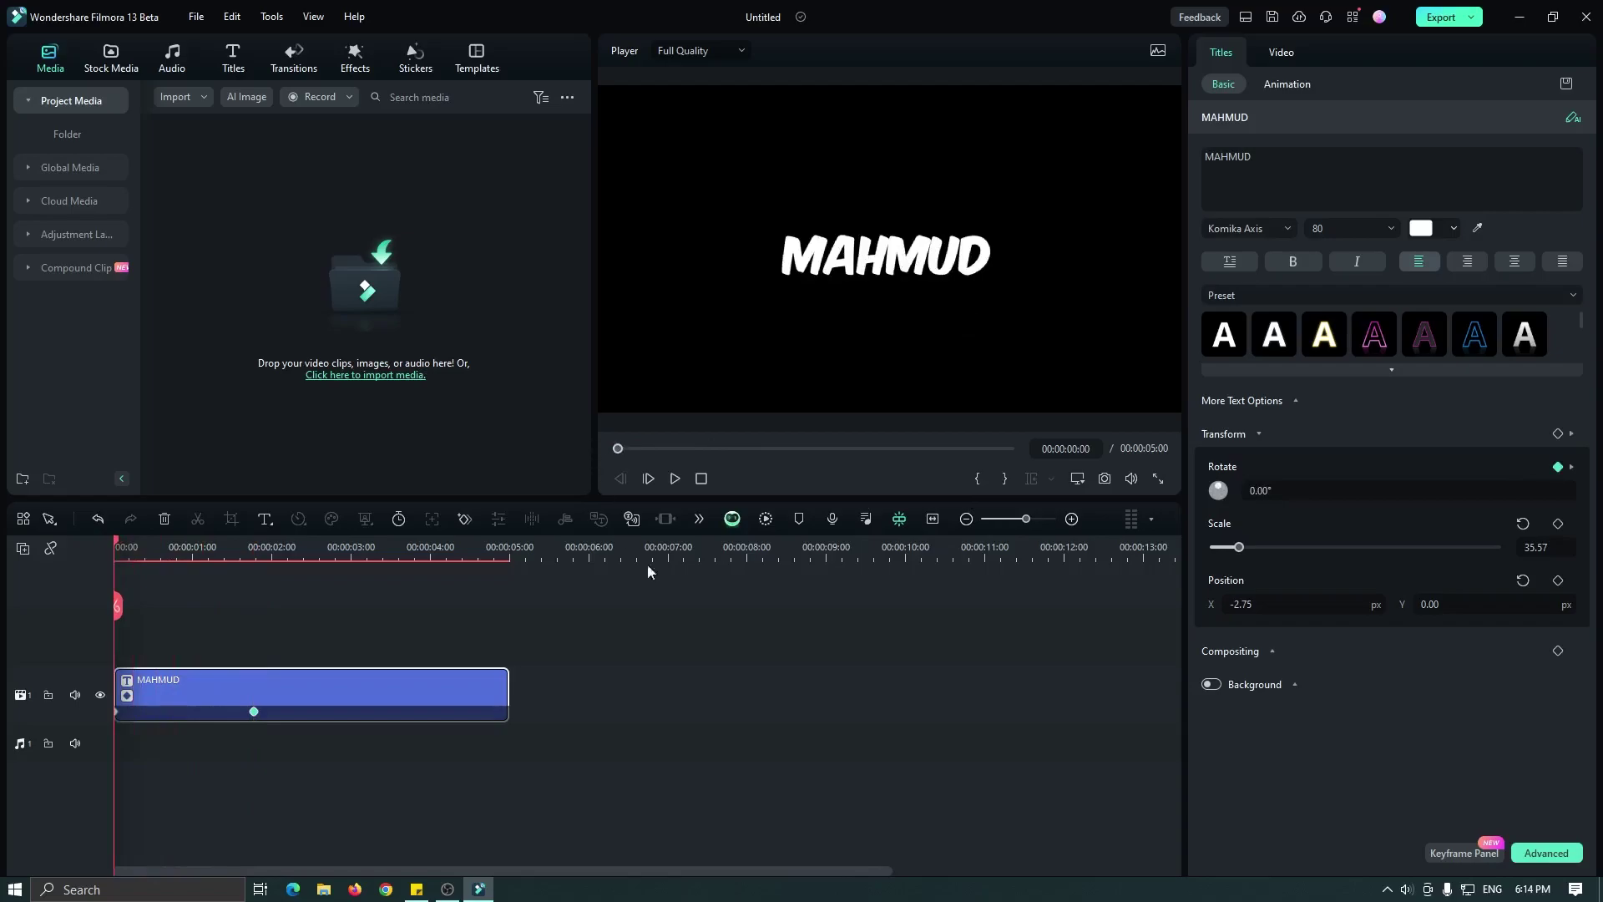
key("space")
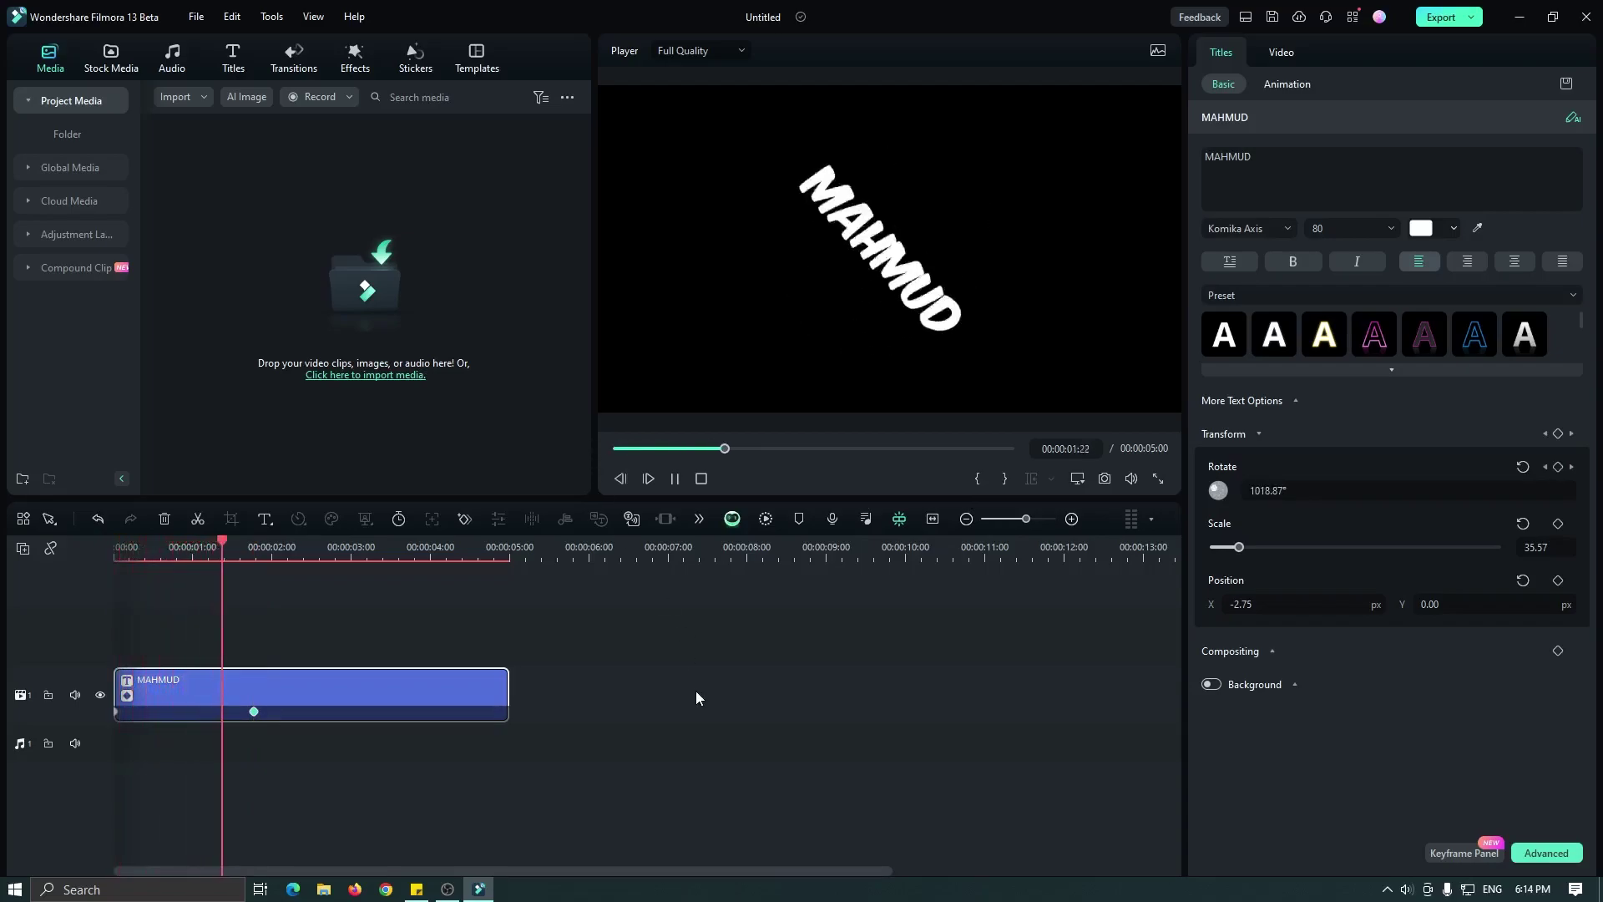
key("space")
key("space")
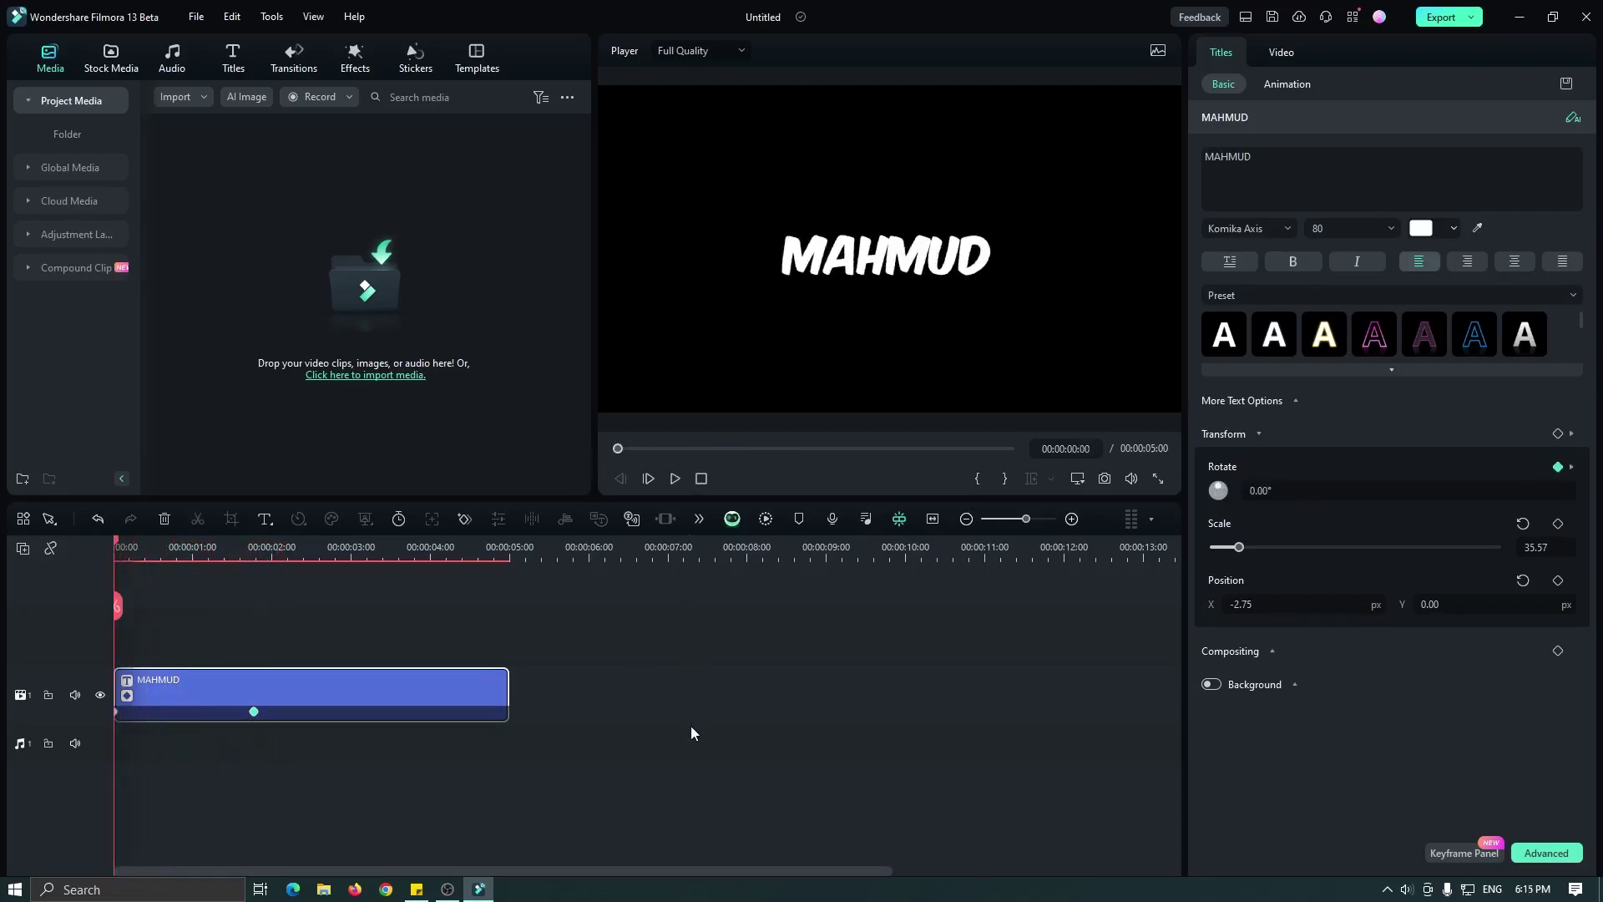
key("space")
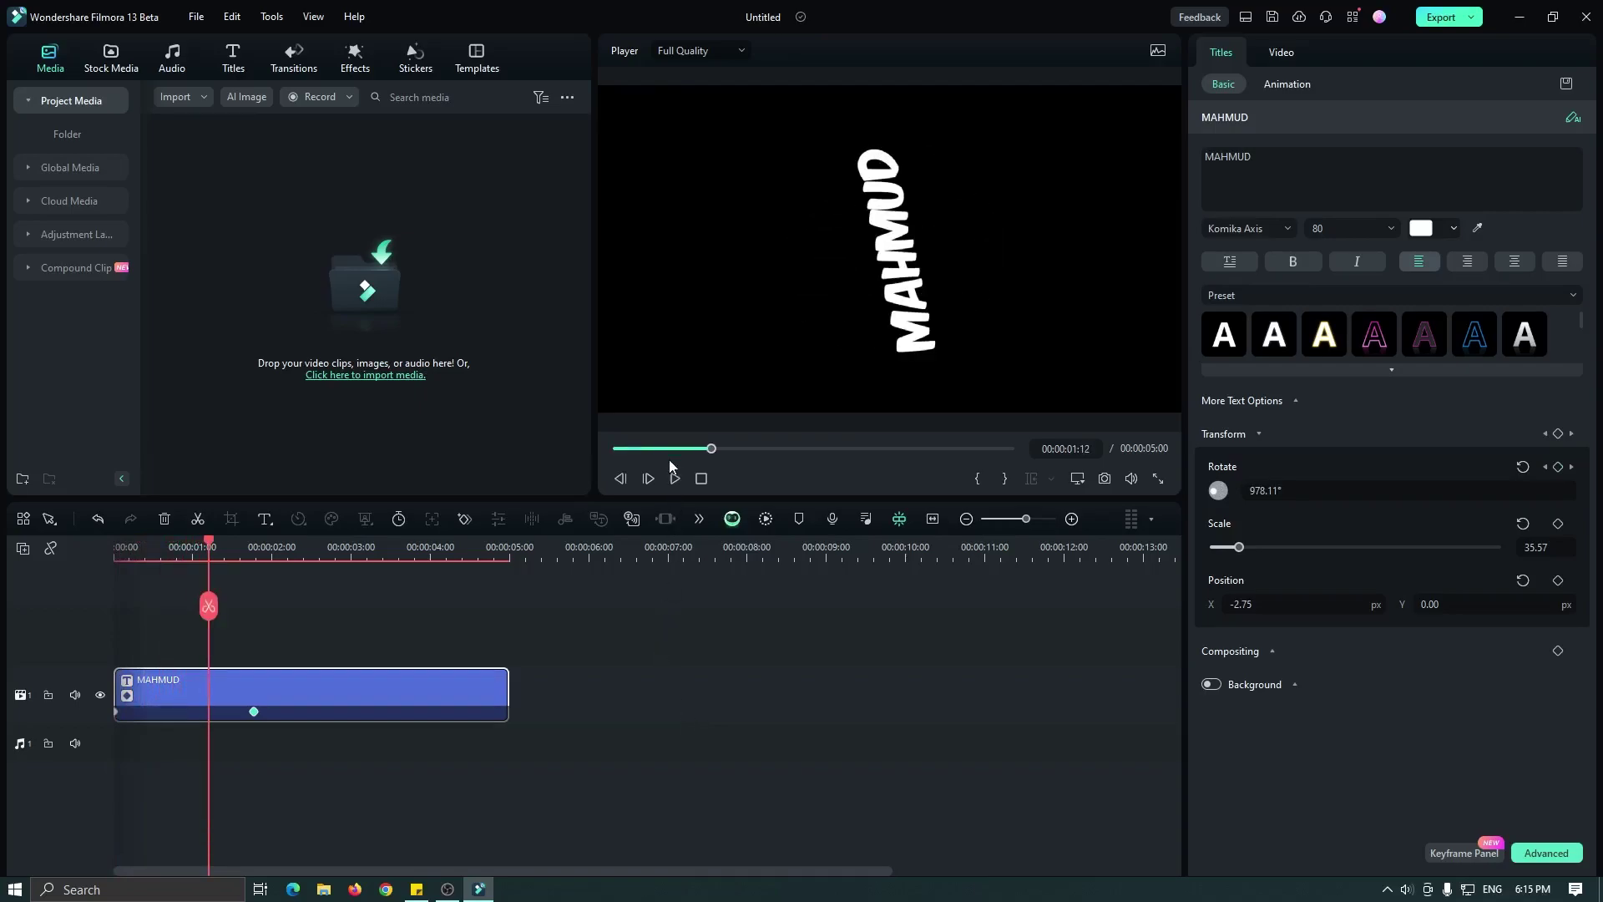
left_click_drag(712, 448, 618, 449)
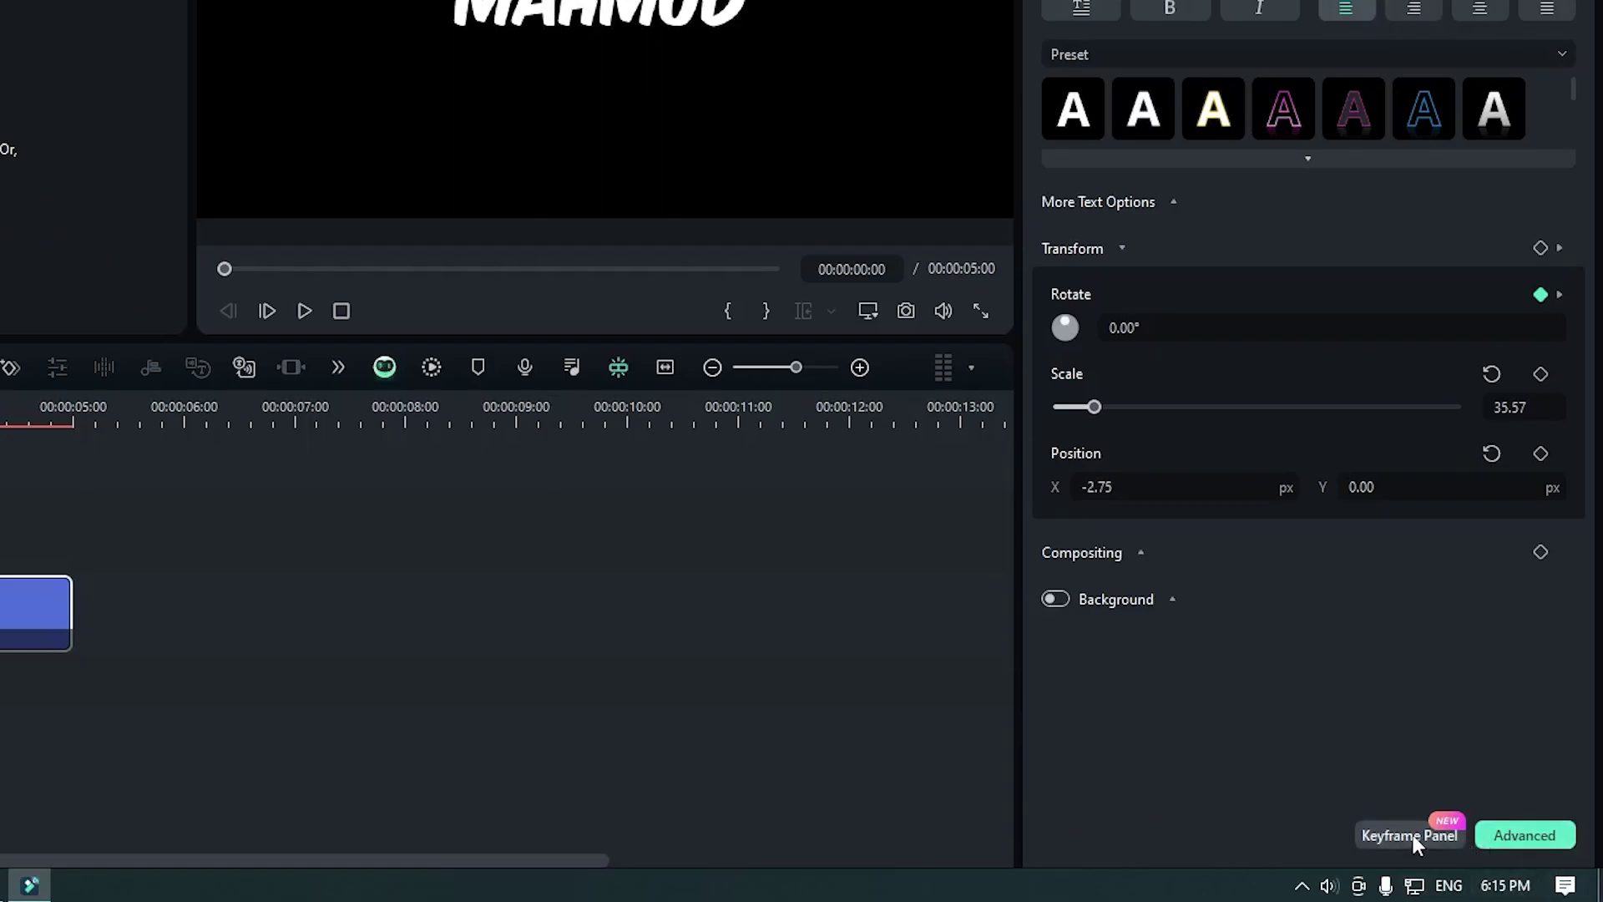
In the keyframe graph, ease out the first rotation keyframe, ease the second, then render and play
left_click(1413, 835)
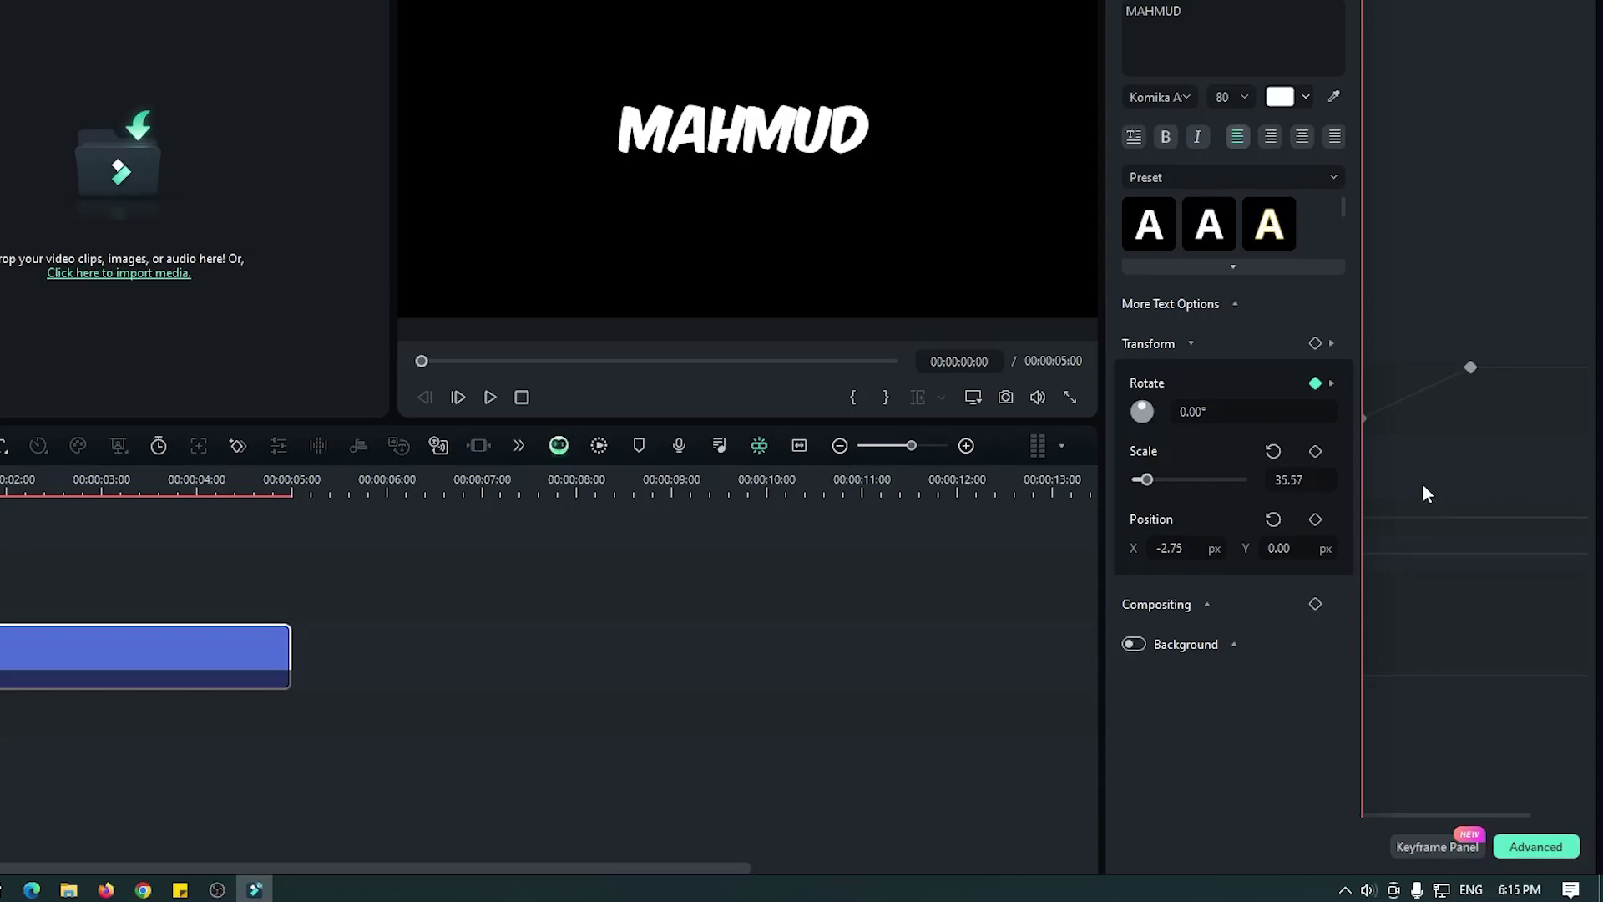
right_click(1364, 417)
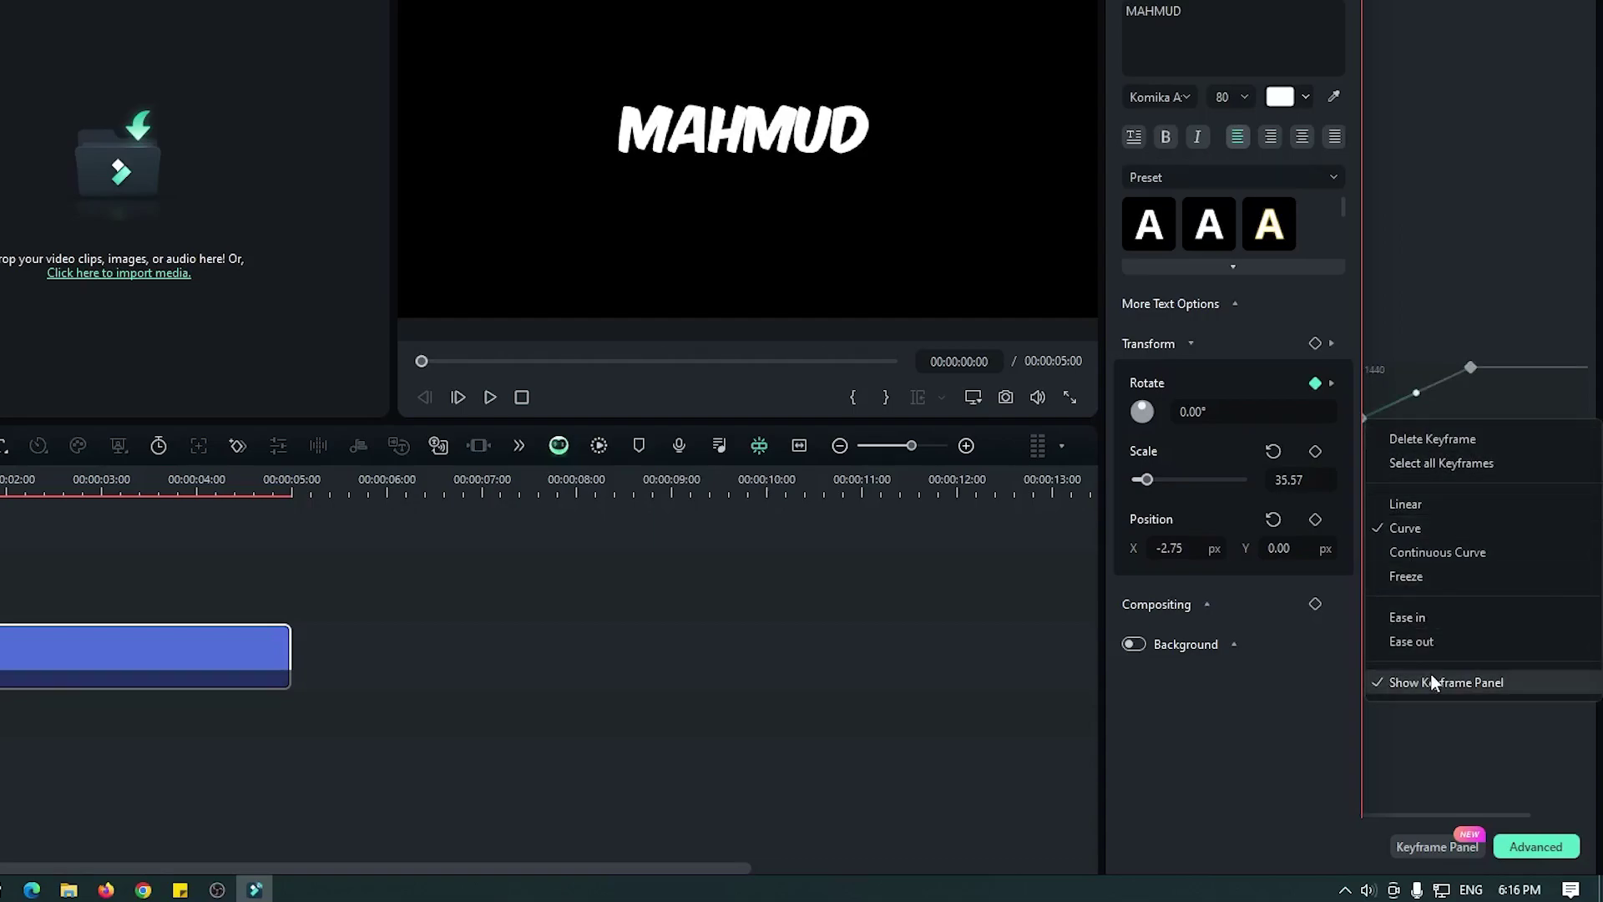
left_click(1430, 641)
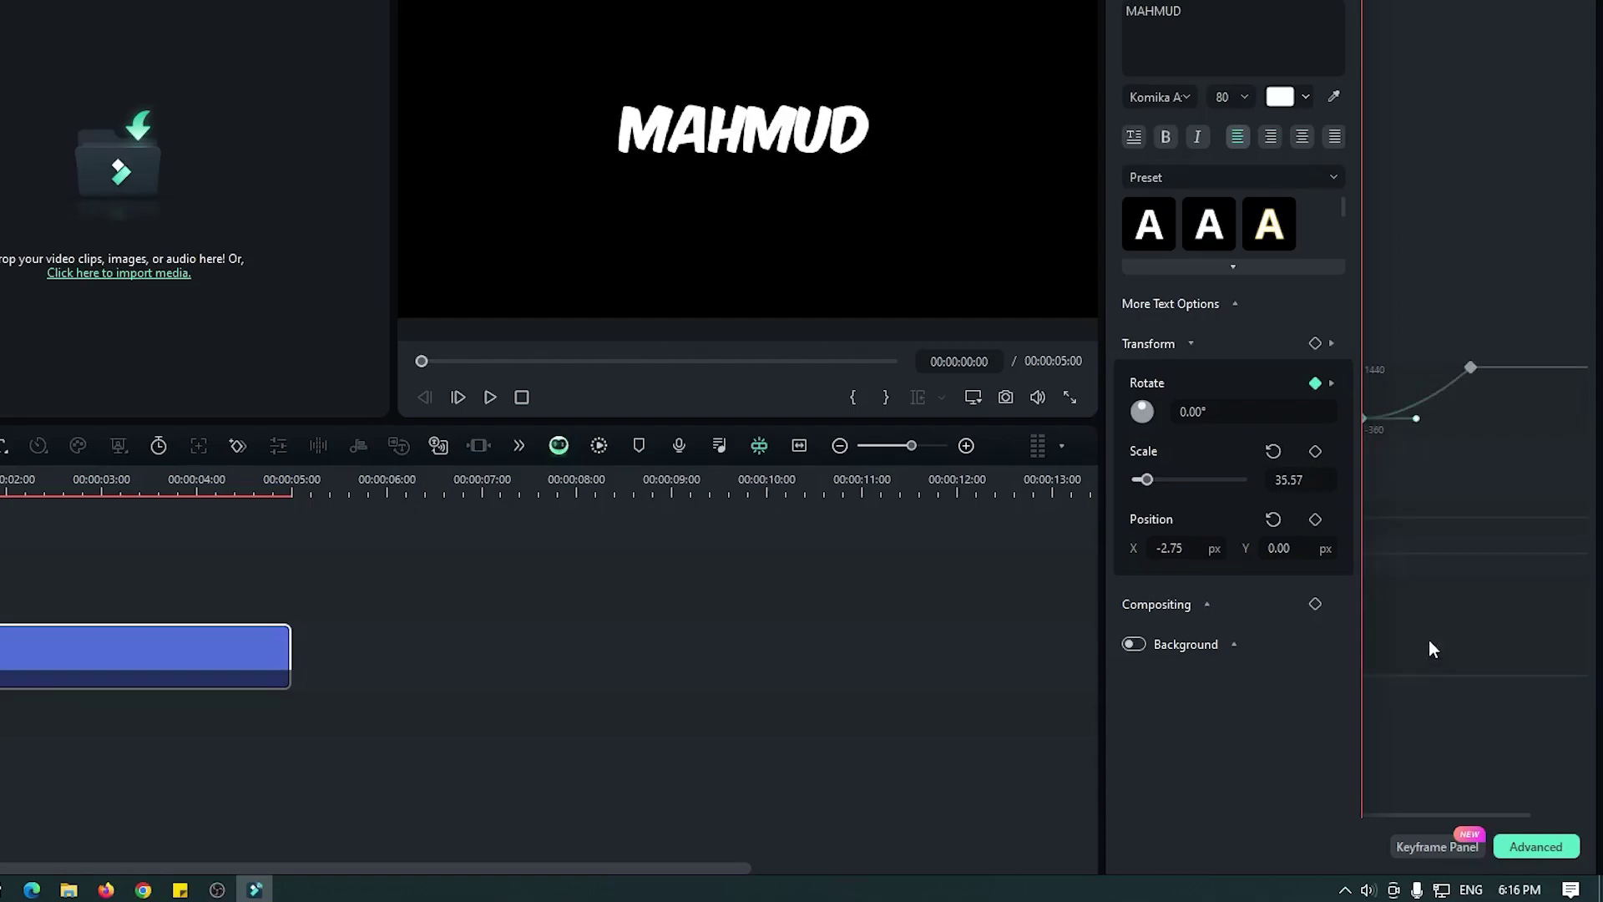
right_click(1472, 369)
left_click(1422, 571)
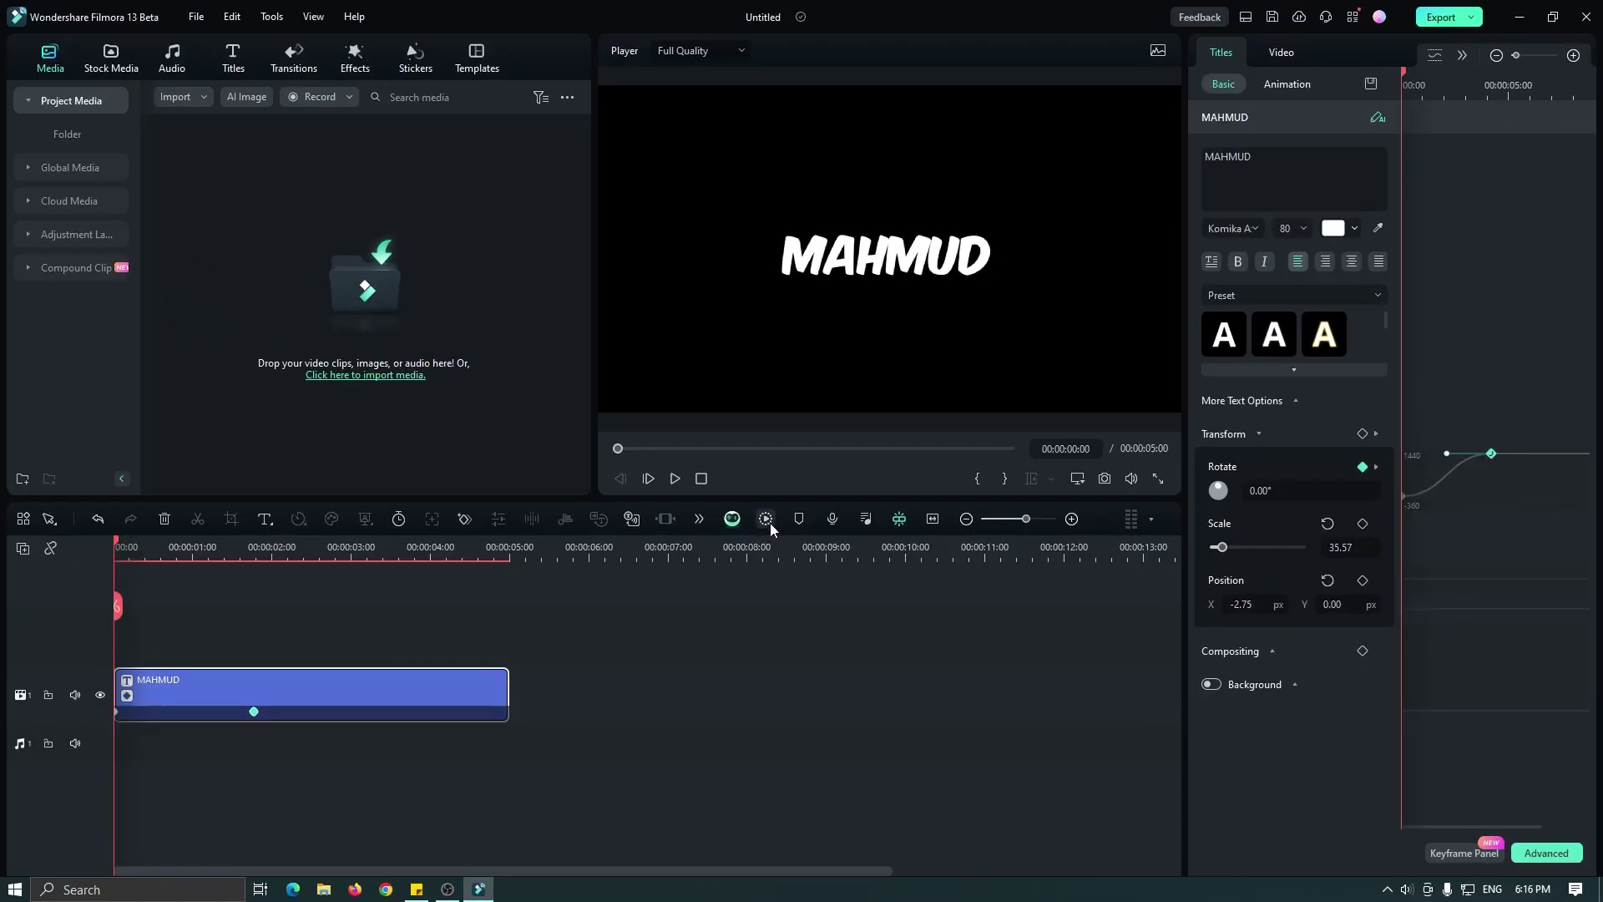
left_click(601, 447)
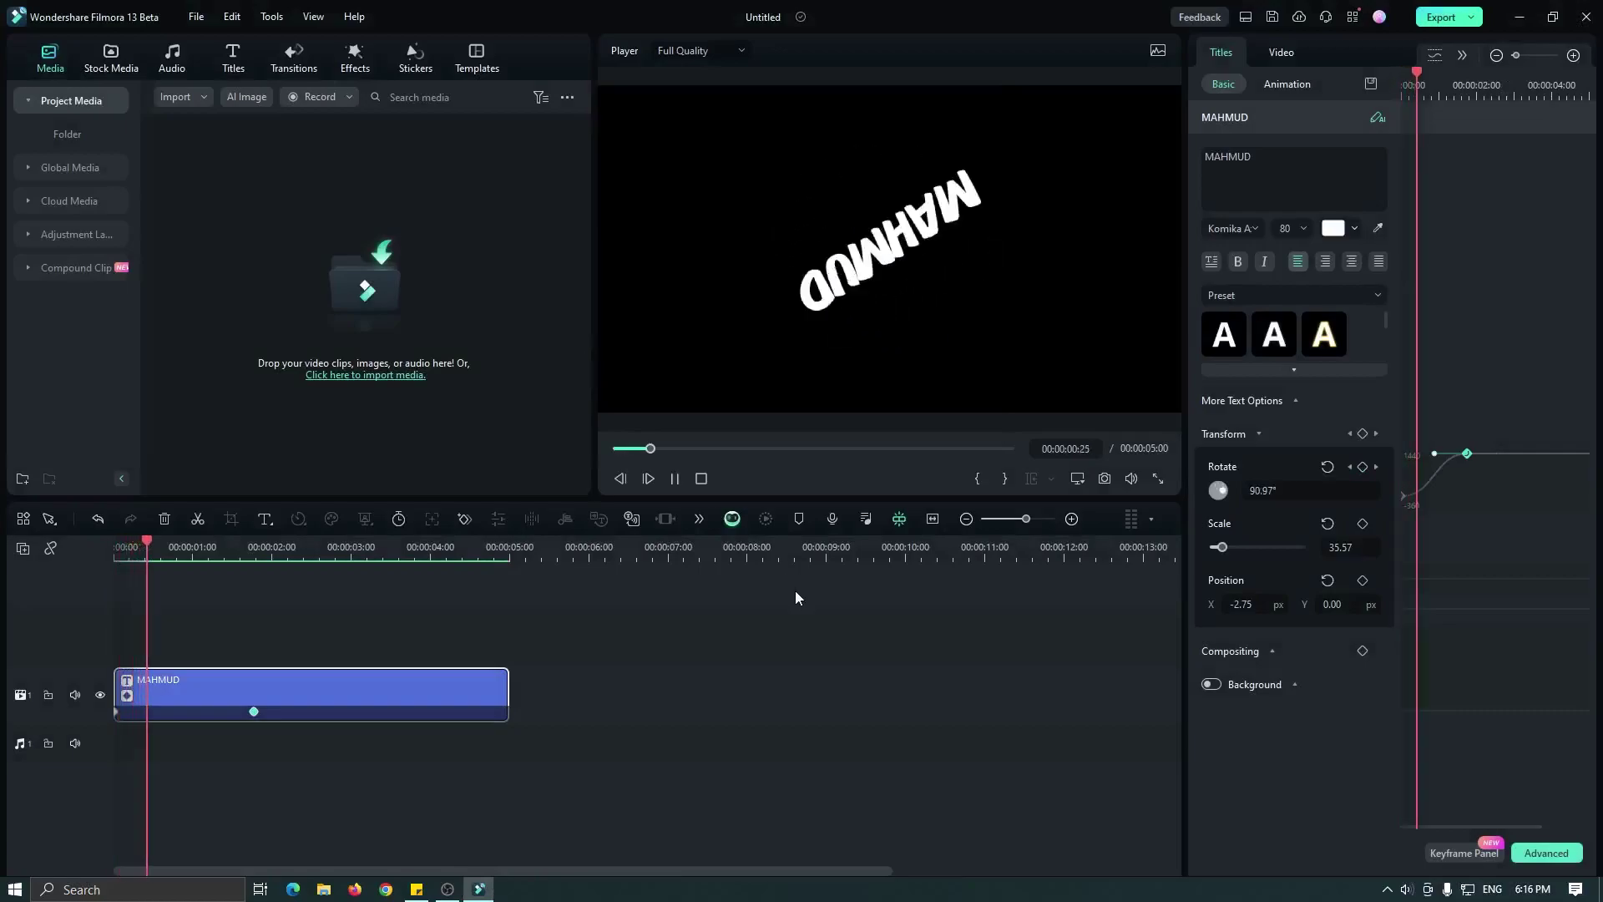
key("space")
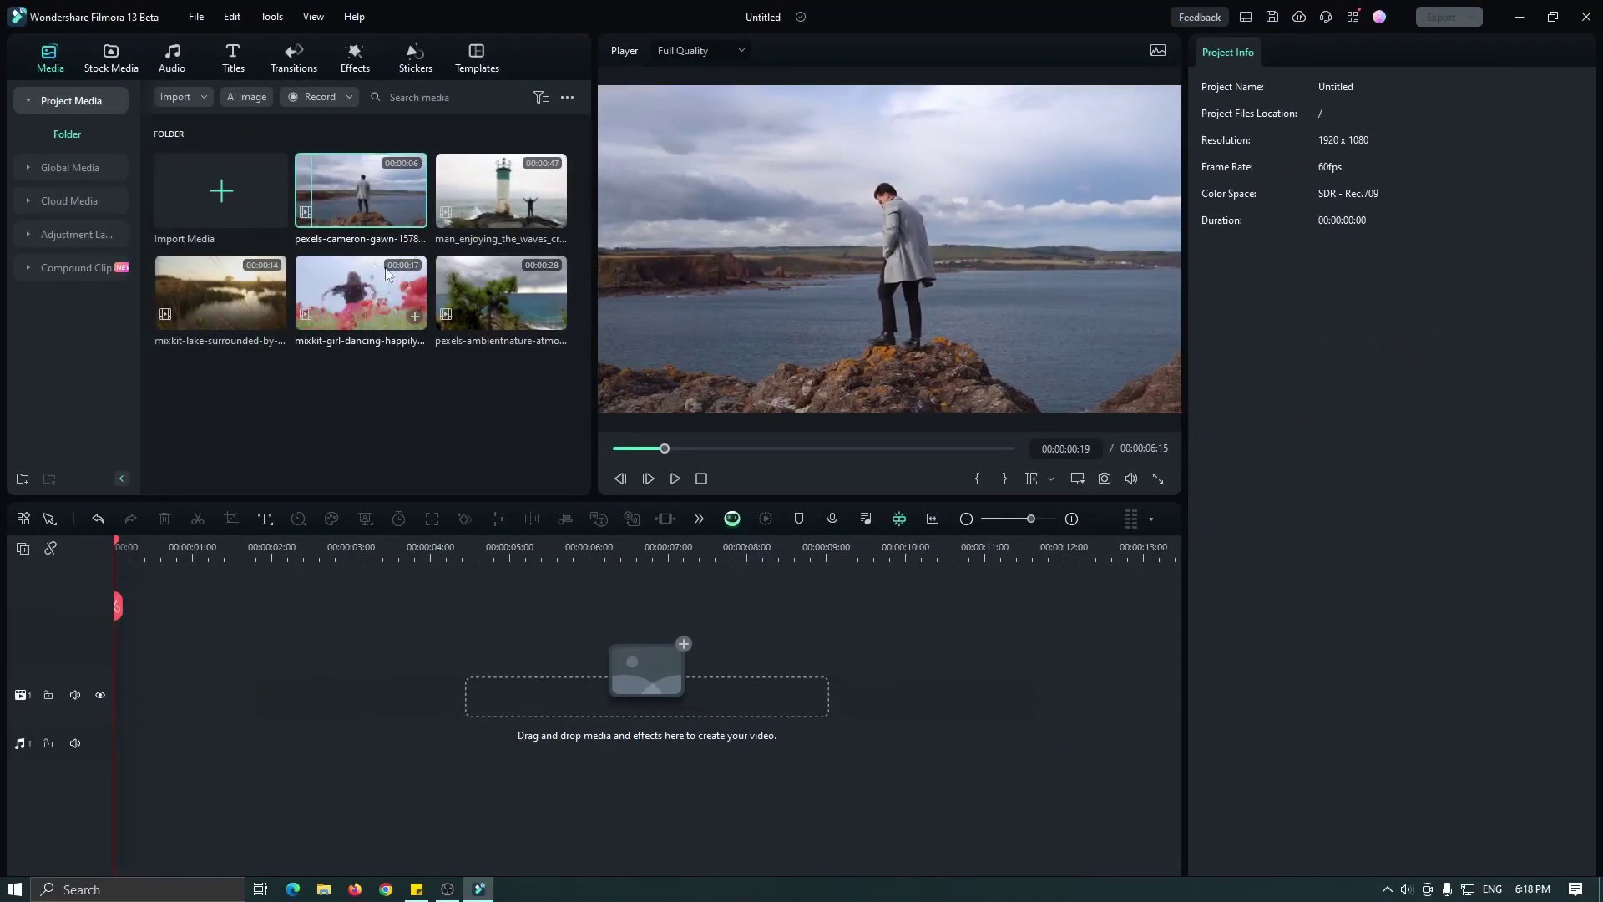
Place all five bin clips on the video track, keeping the project settings
left_click(482, 290, "shift")
left_click_drag(488, 293, 96, 696)
left_click(859, 490)
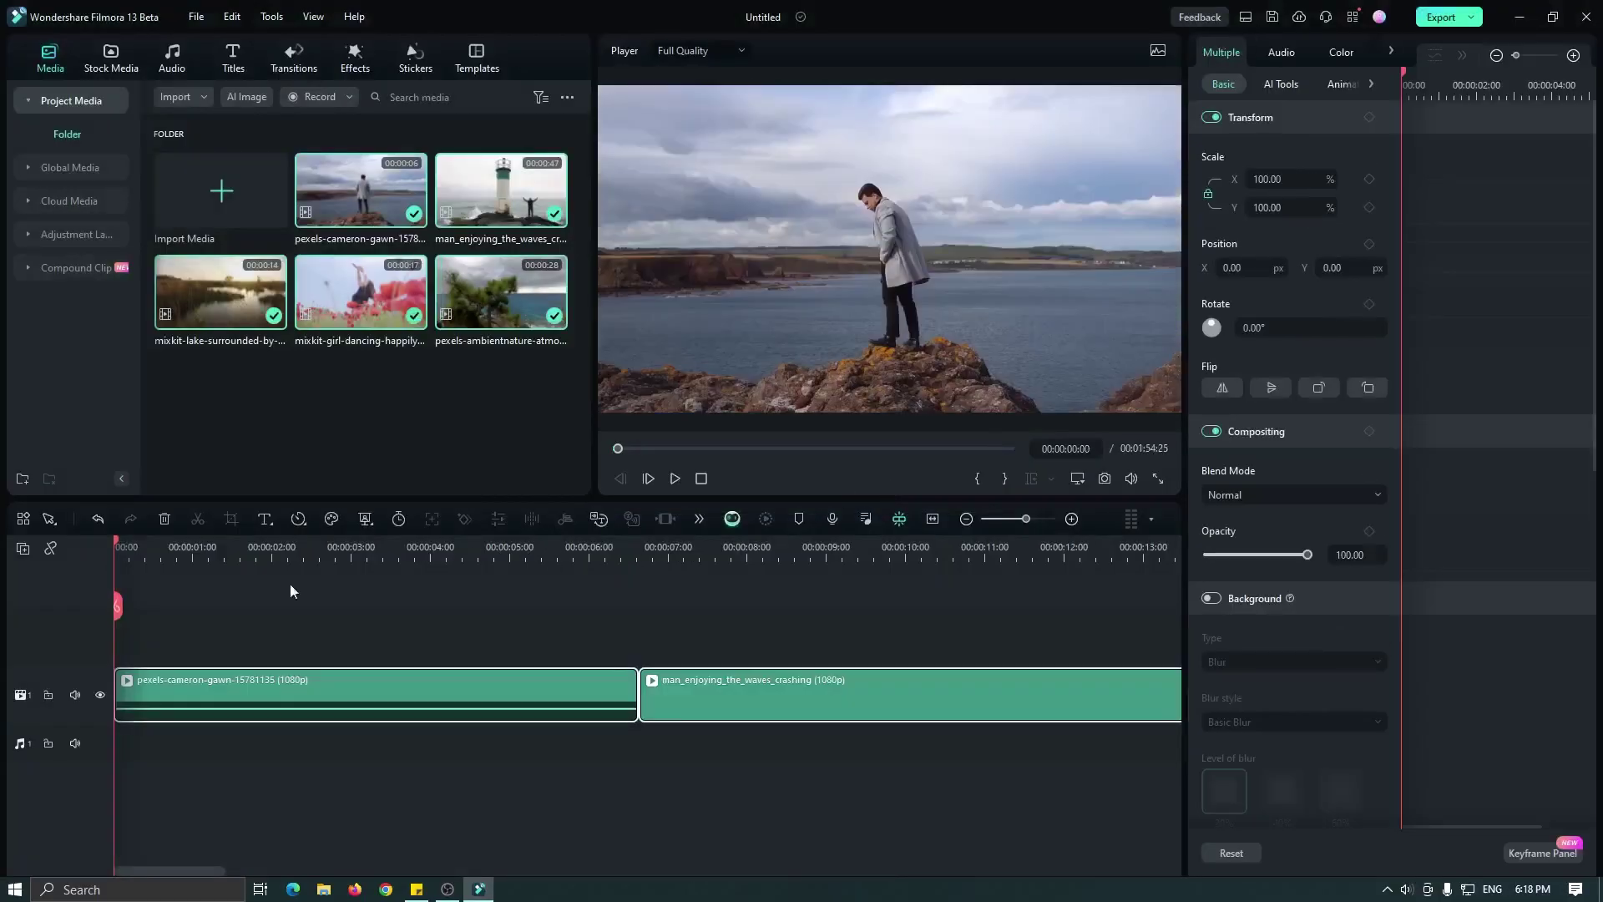
left_click(140, 570)
Trim each clip to a short shot with Alt+], then show the Adjustment Layer presets
left_click_drag(117, 546, 167, 548)
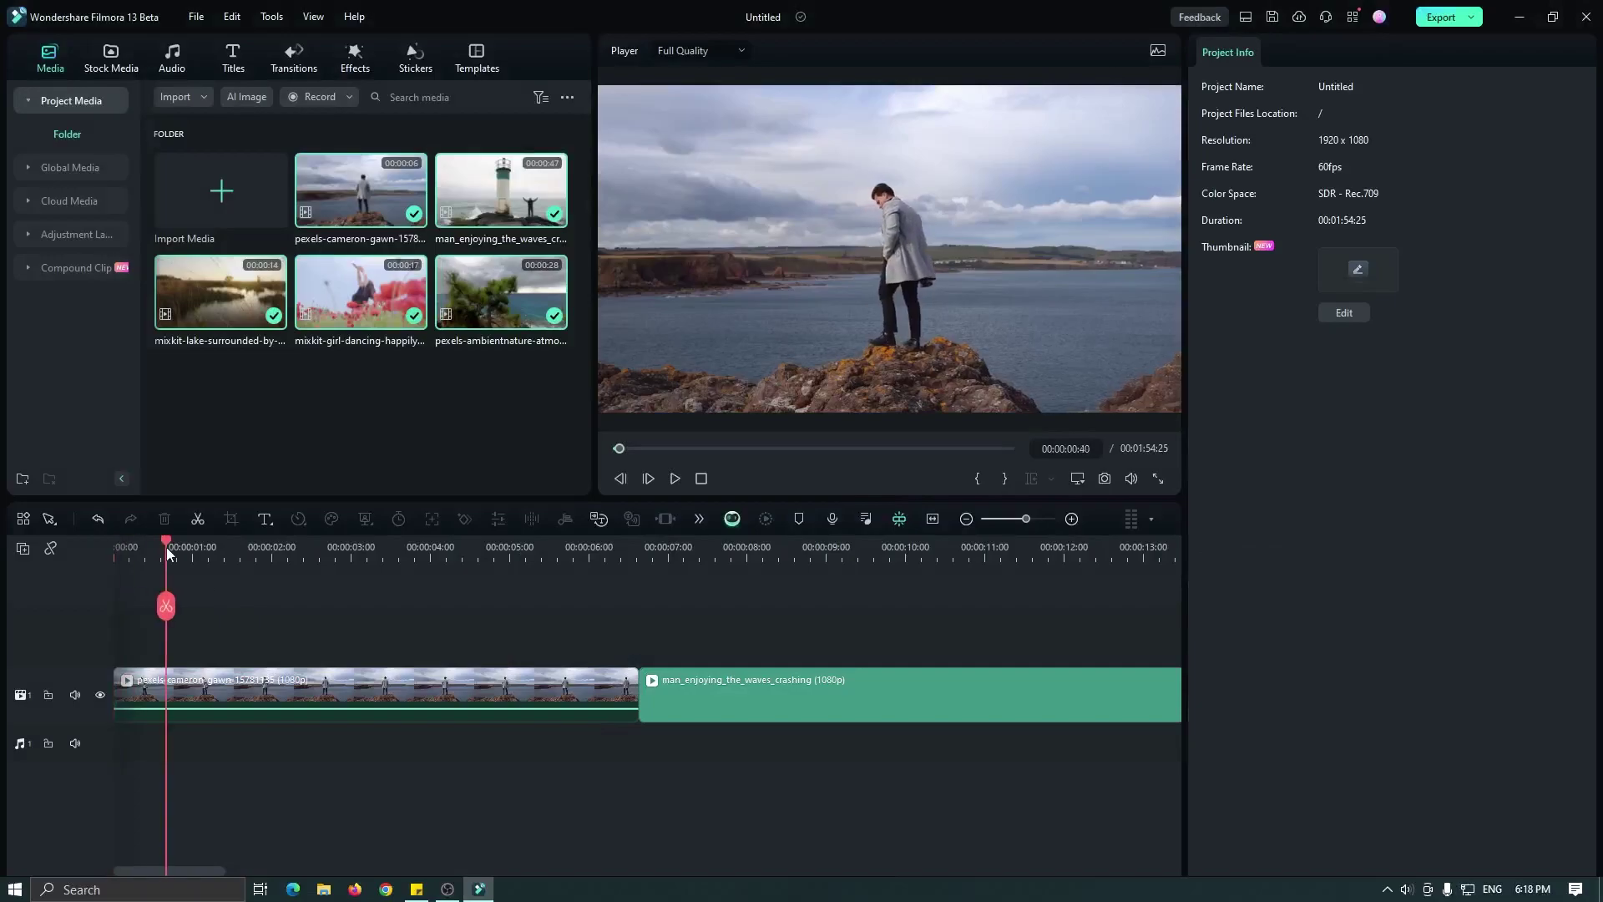
left_click(185, 678)
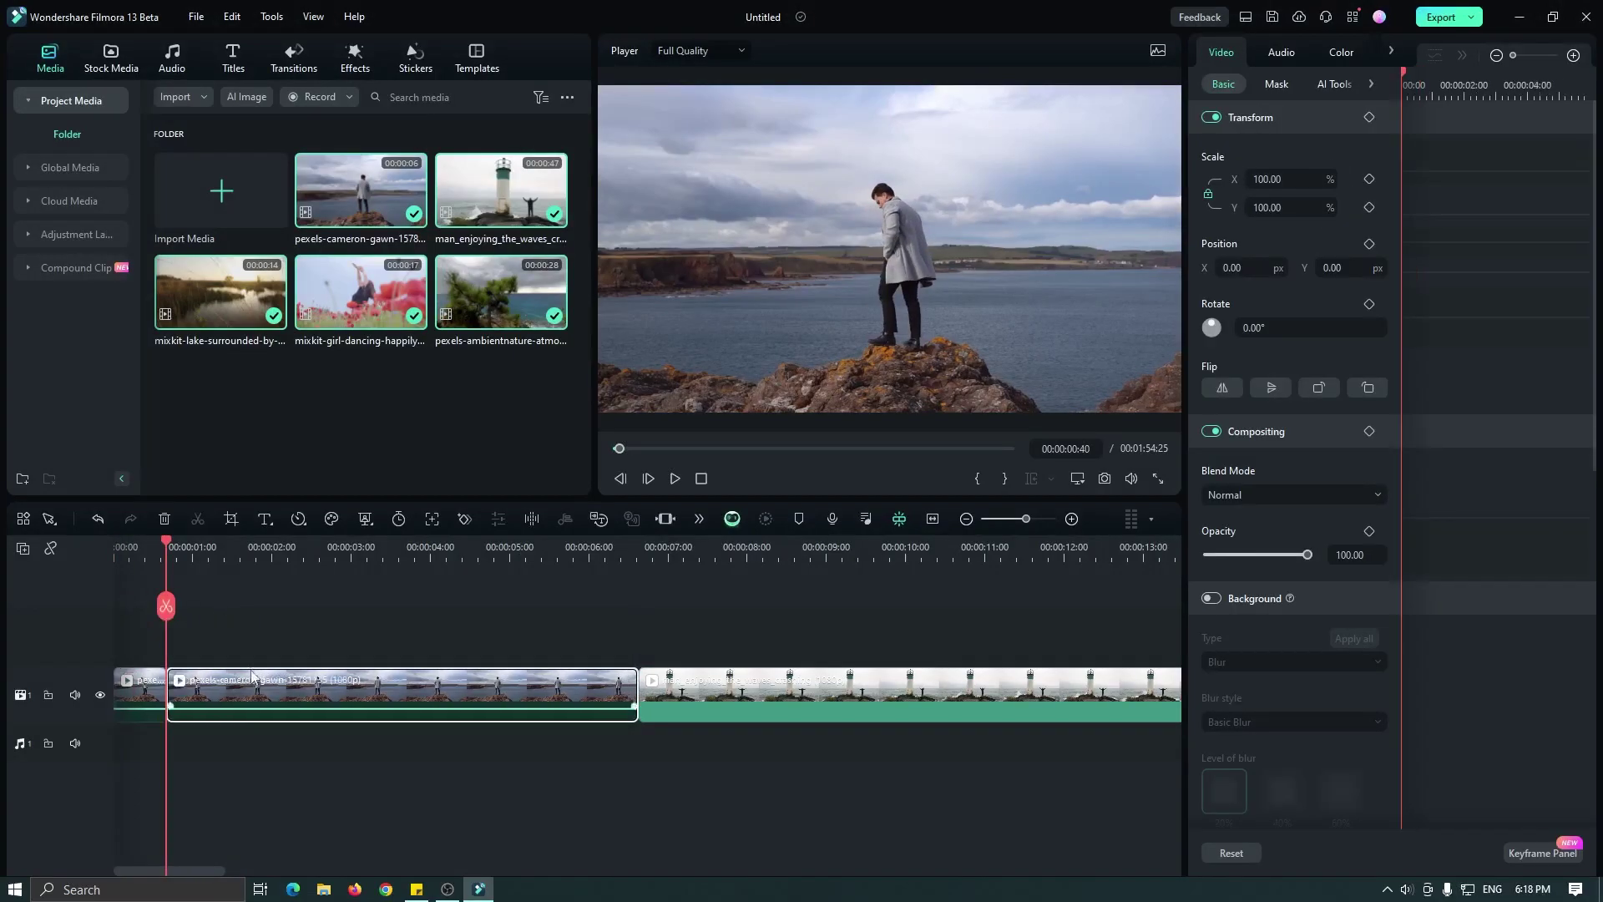
key("alt+]")
key("alt+]")
left_click(292, 552)
key("alt+]")
left_click(351, 551)
key("alt+]")
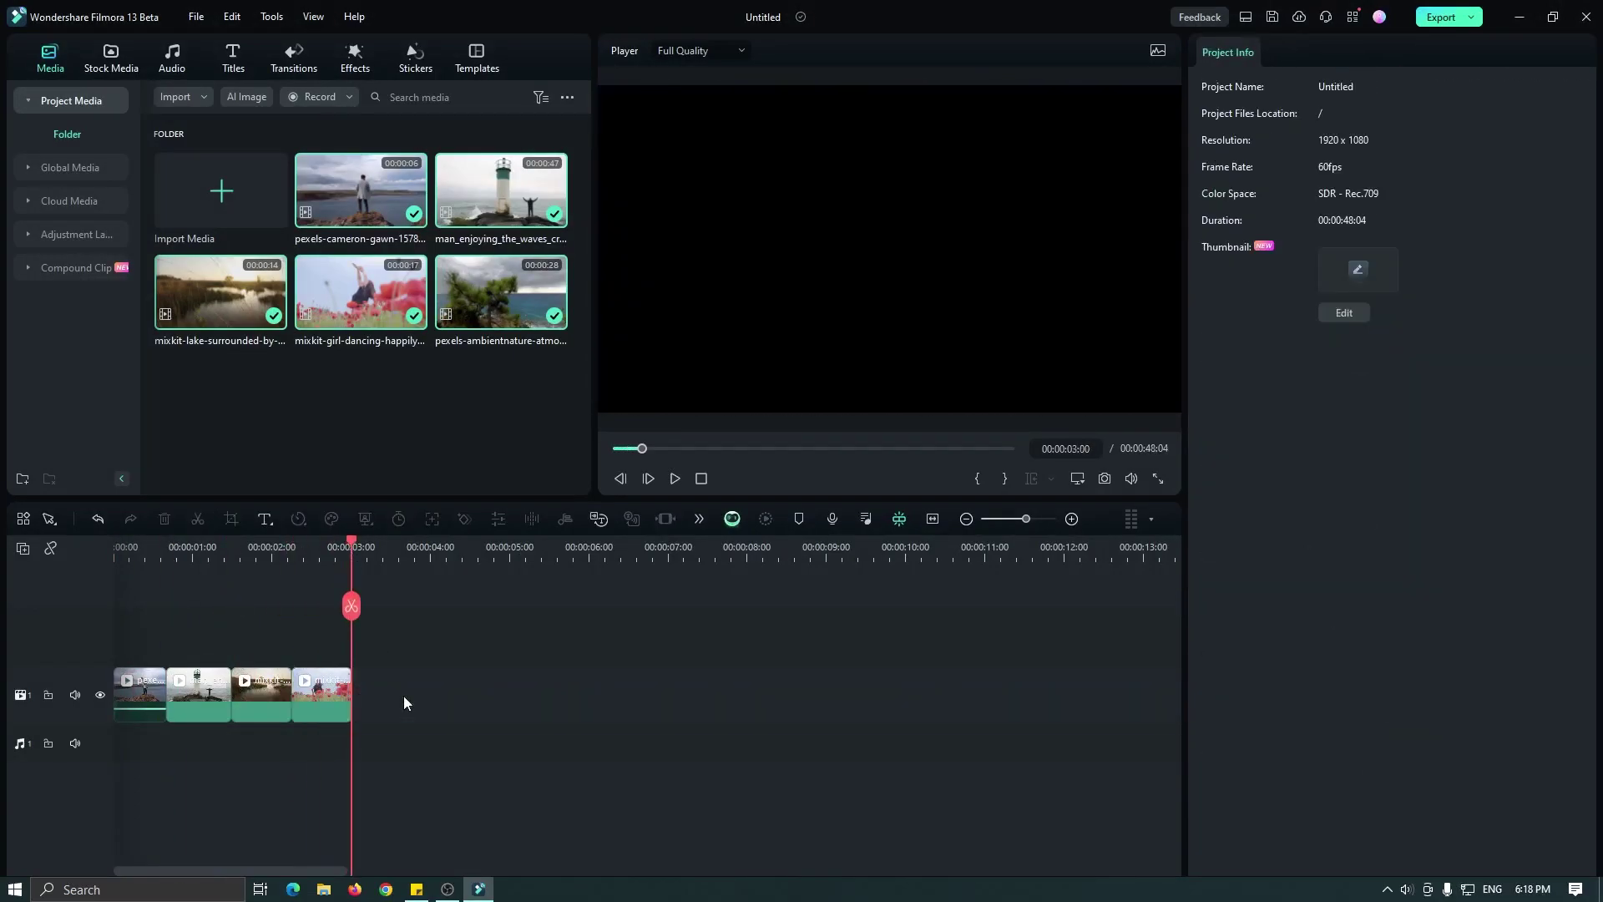
left_click_drag(501, 292, 392, 693)
left_click(420, 615)
key("alt+]")
left_click_drag(420, 547, 96, 543)
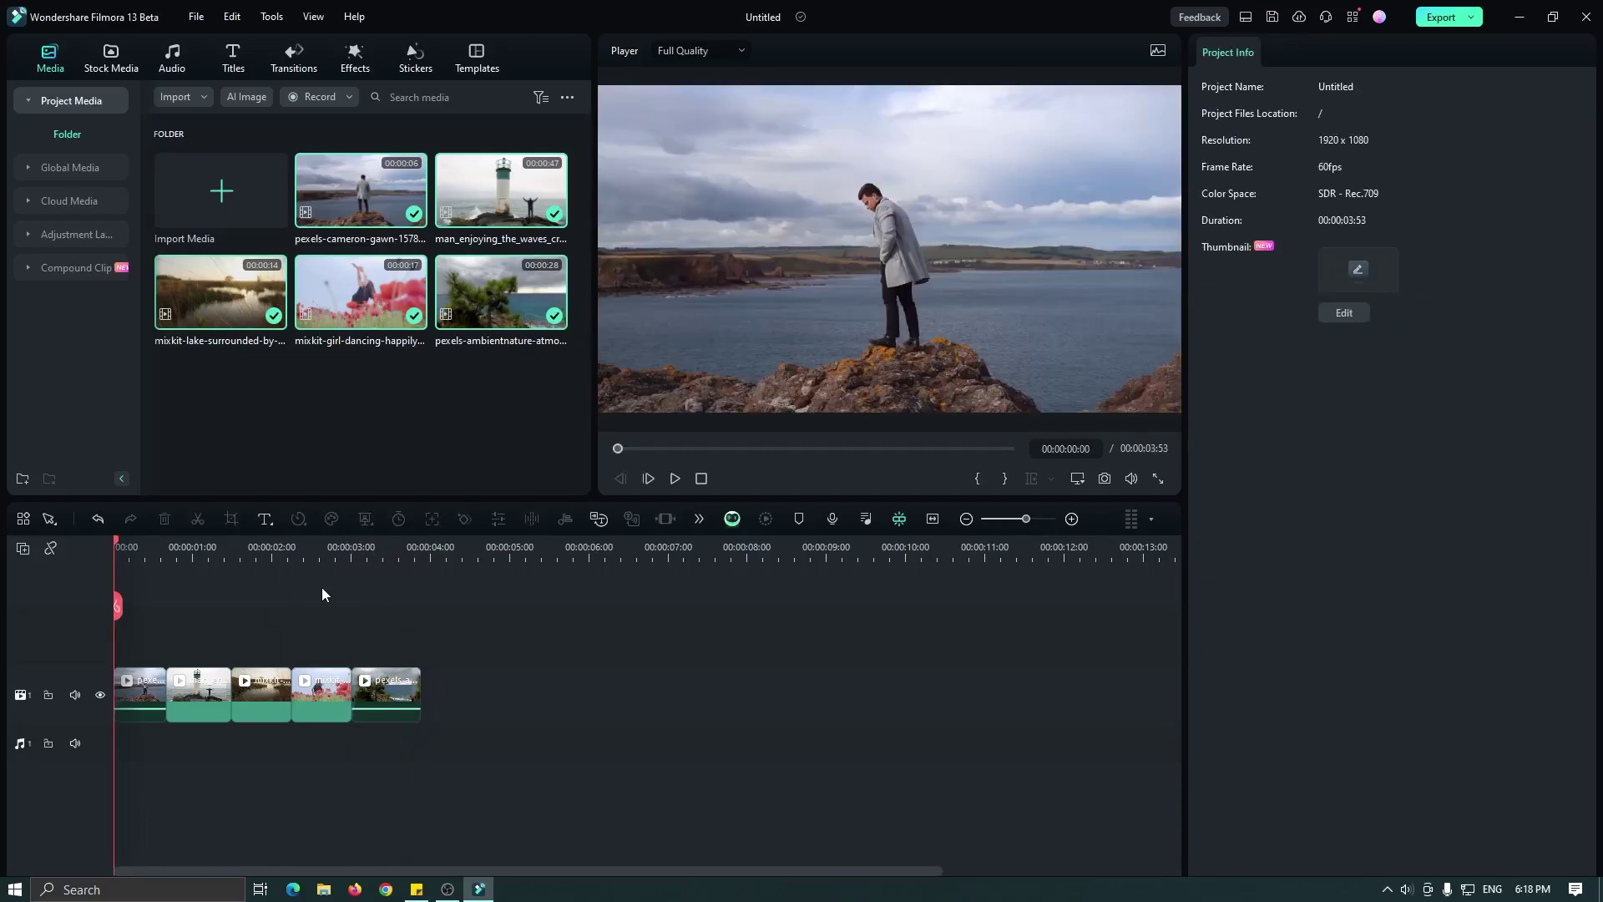
left_click(63, 234)
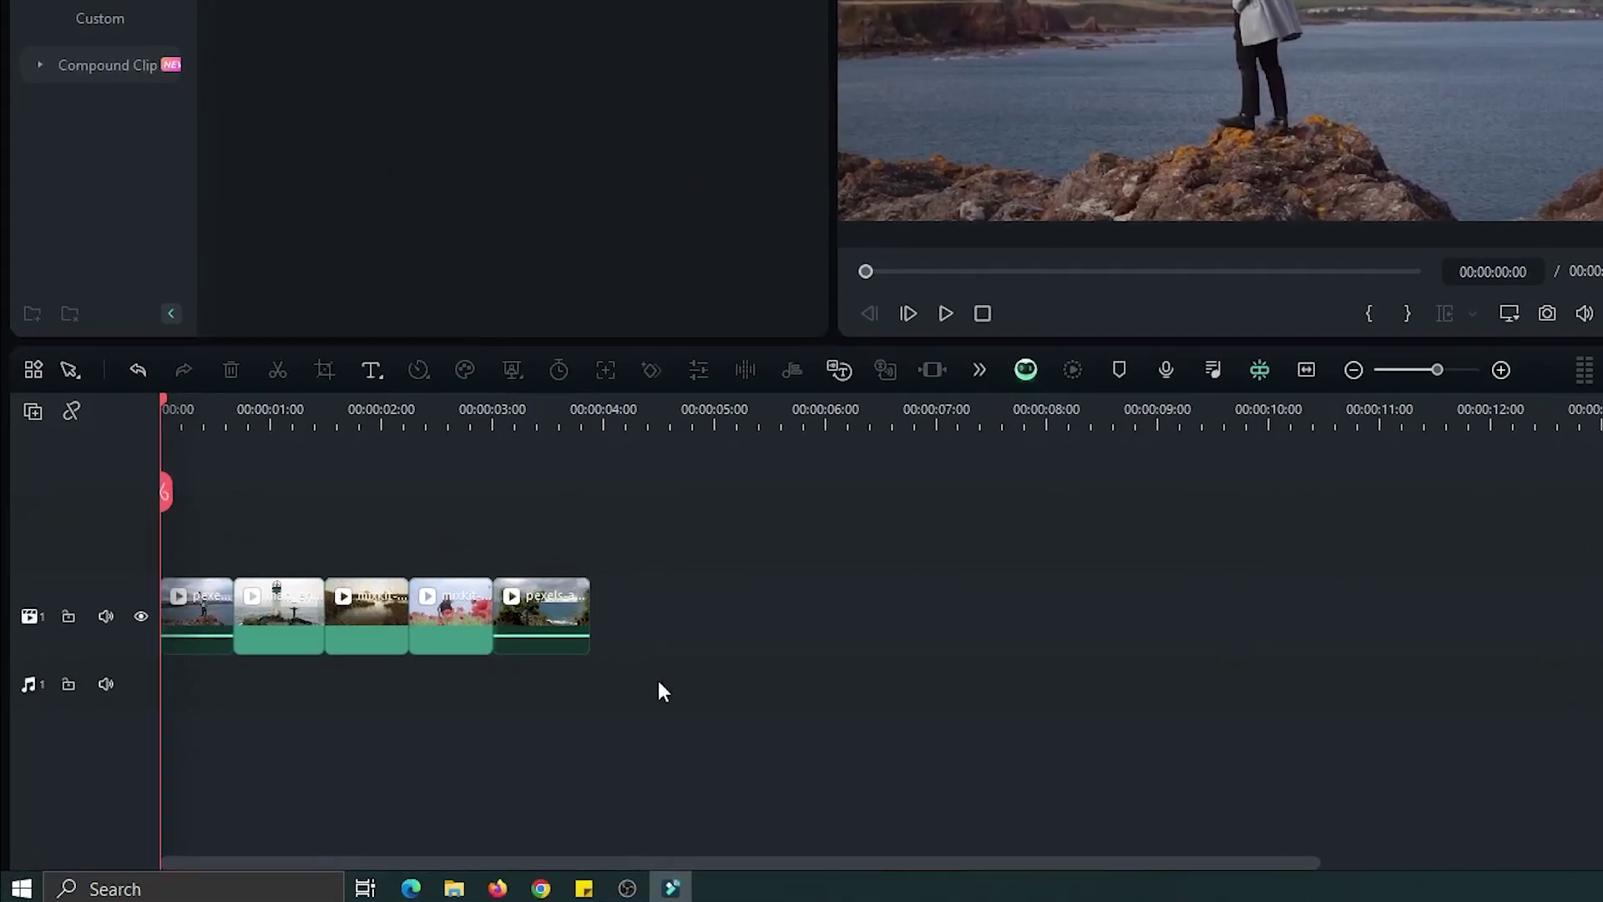
Box-select the five timeline clips and merge them into a compound clip named 'Video'
left_click_drag(469, 740, 127, 681)
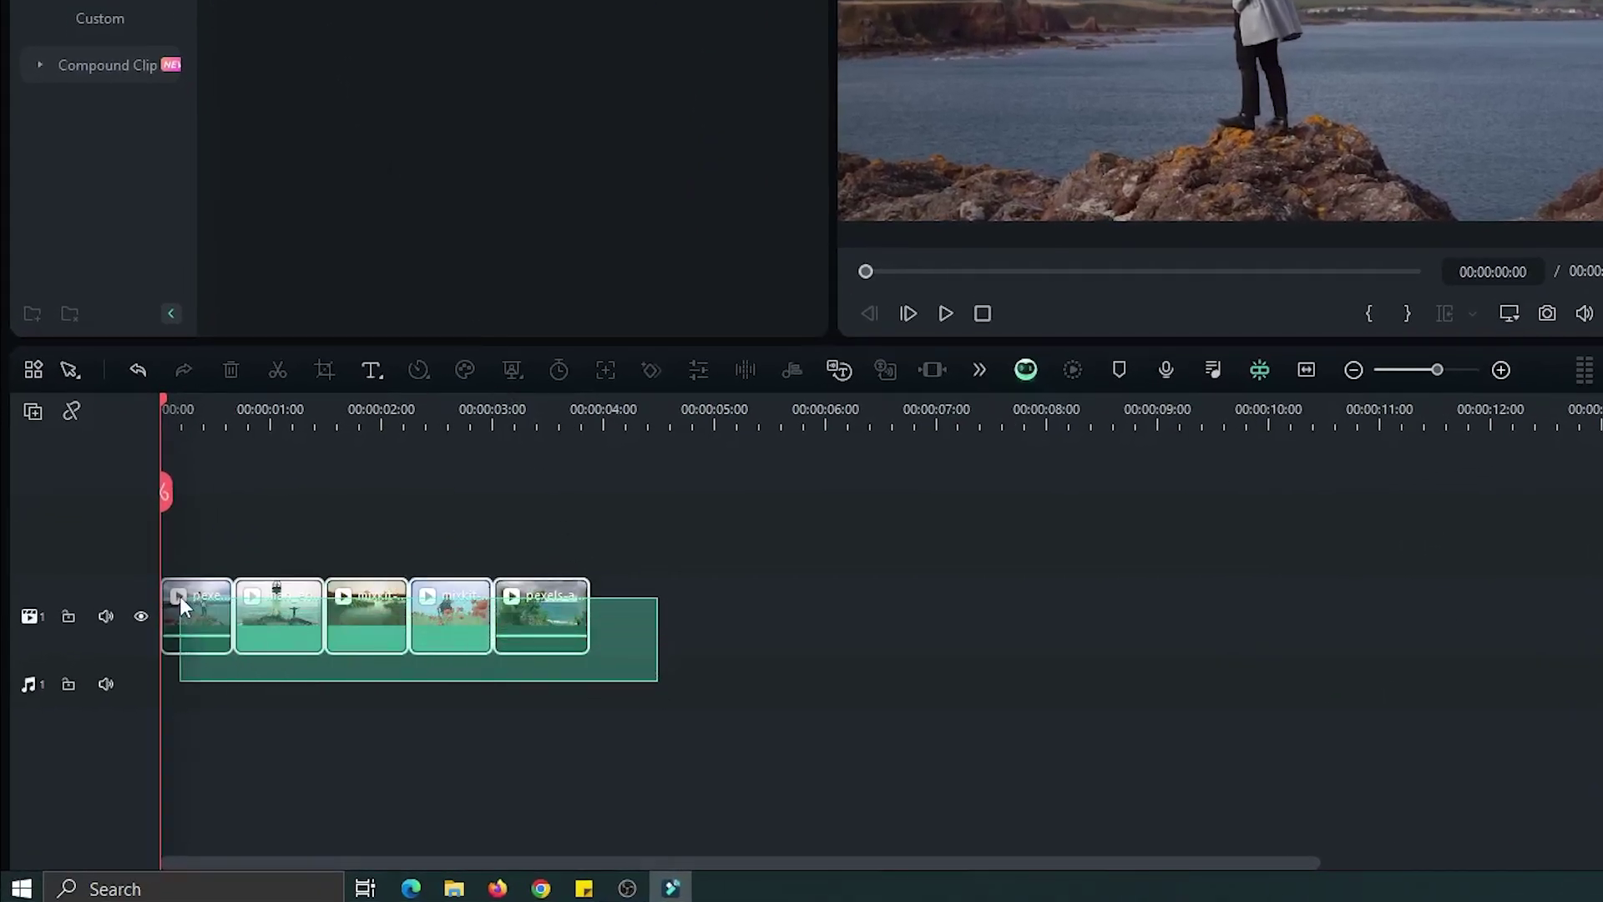
left_click_drag(179, 596, 179, 597)
right_click(262, 609)
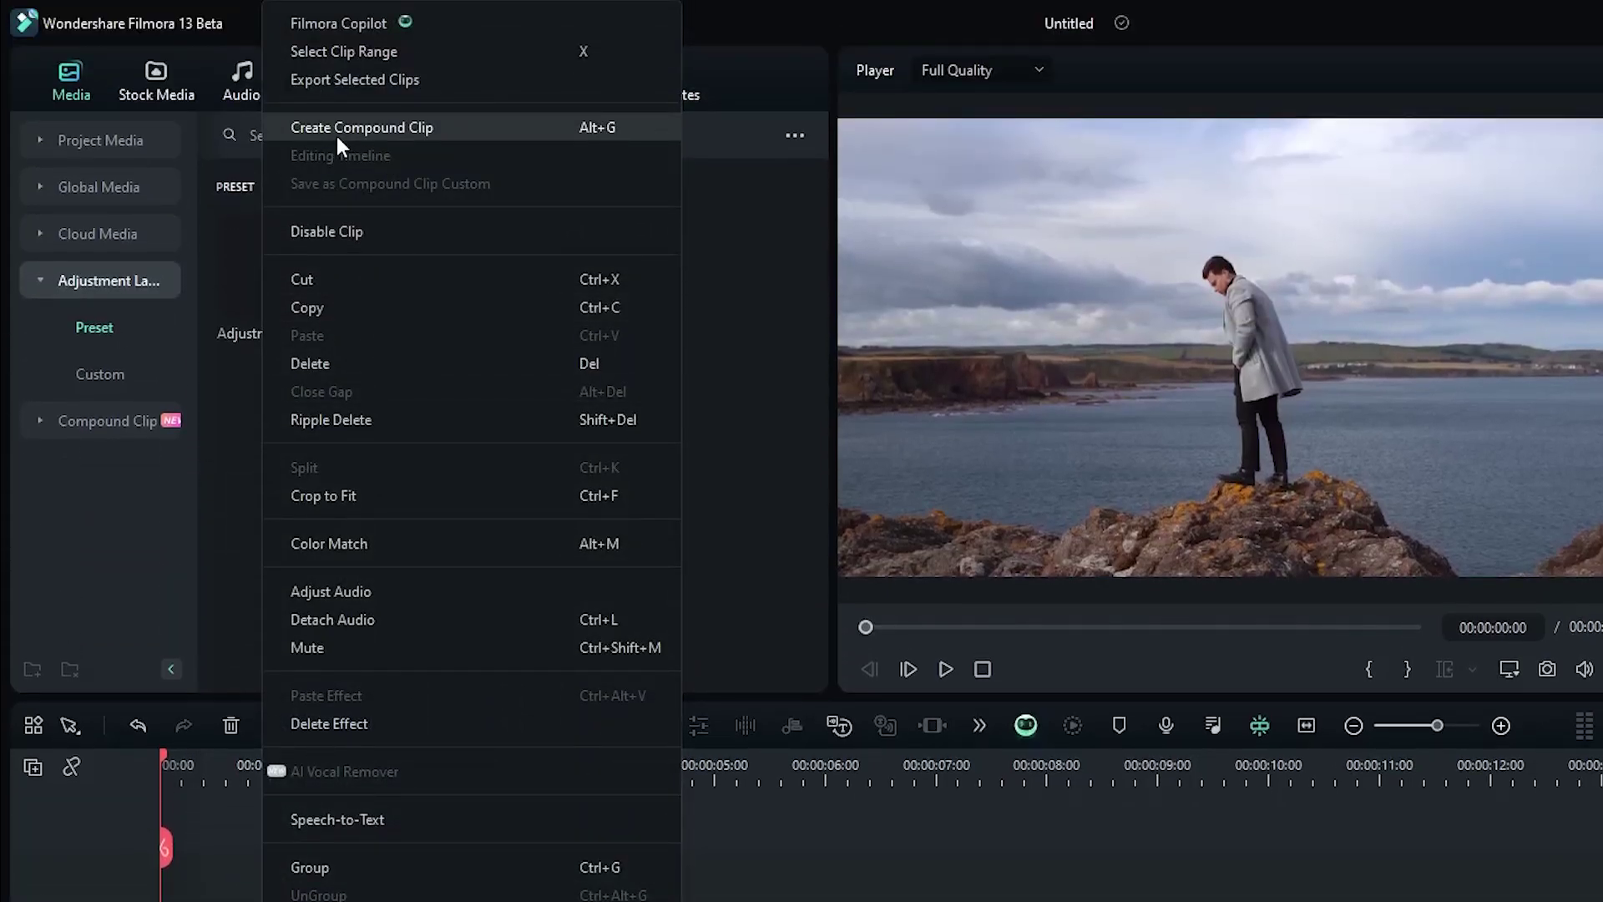
left_click(337, 137)
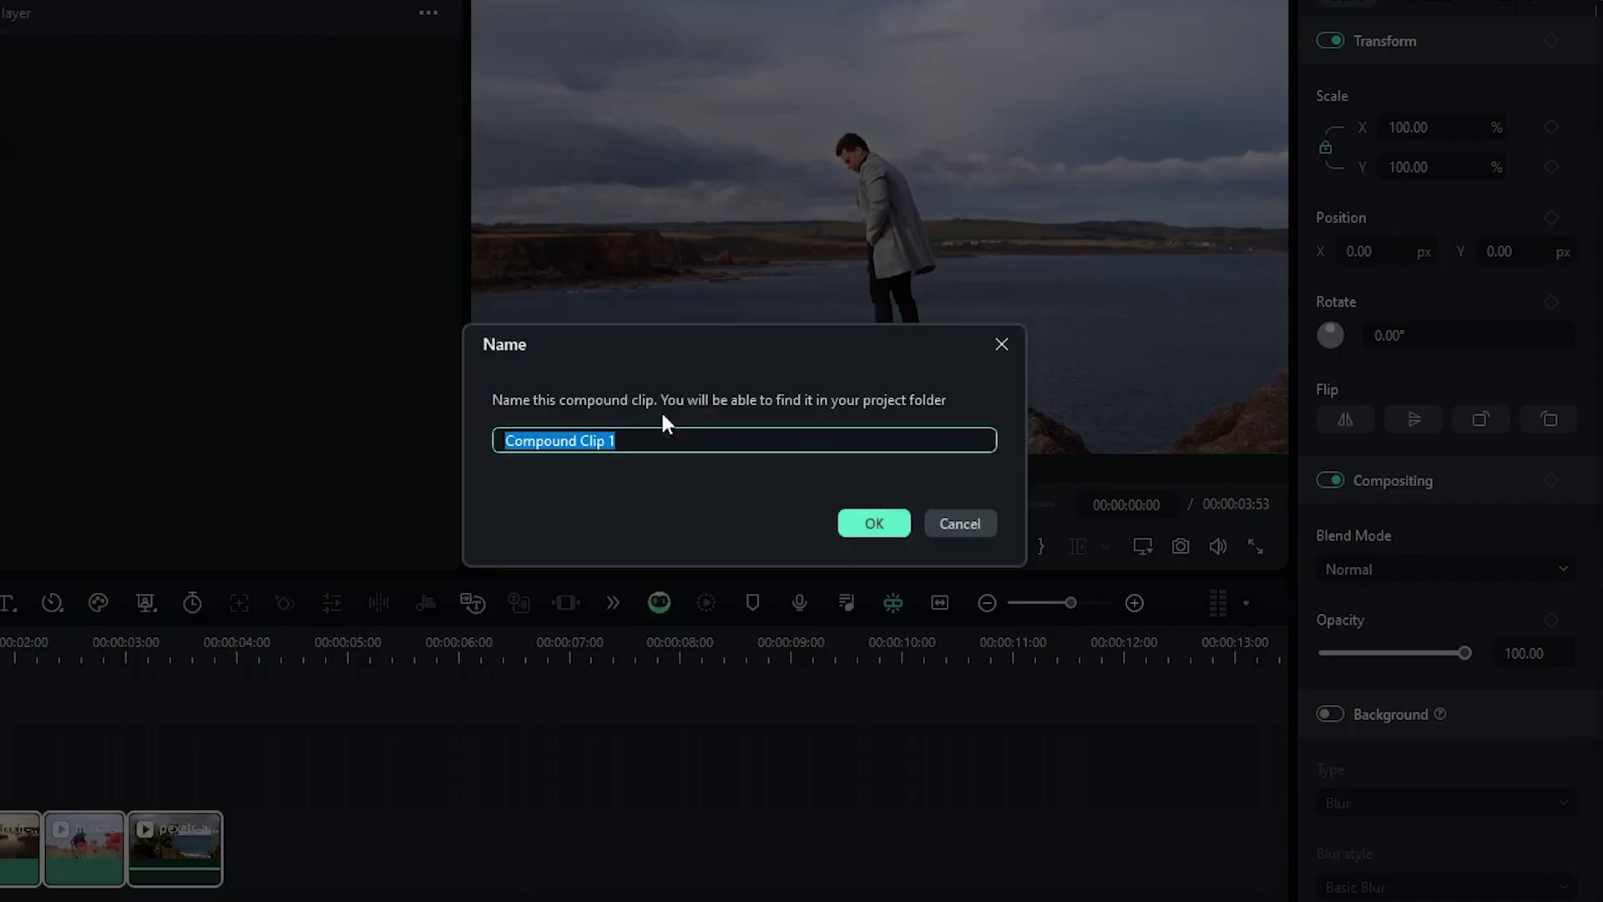
type("Video")
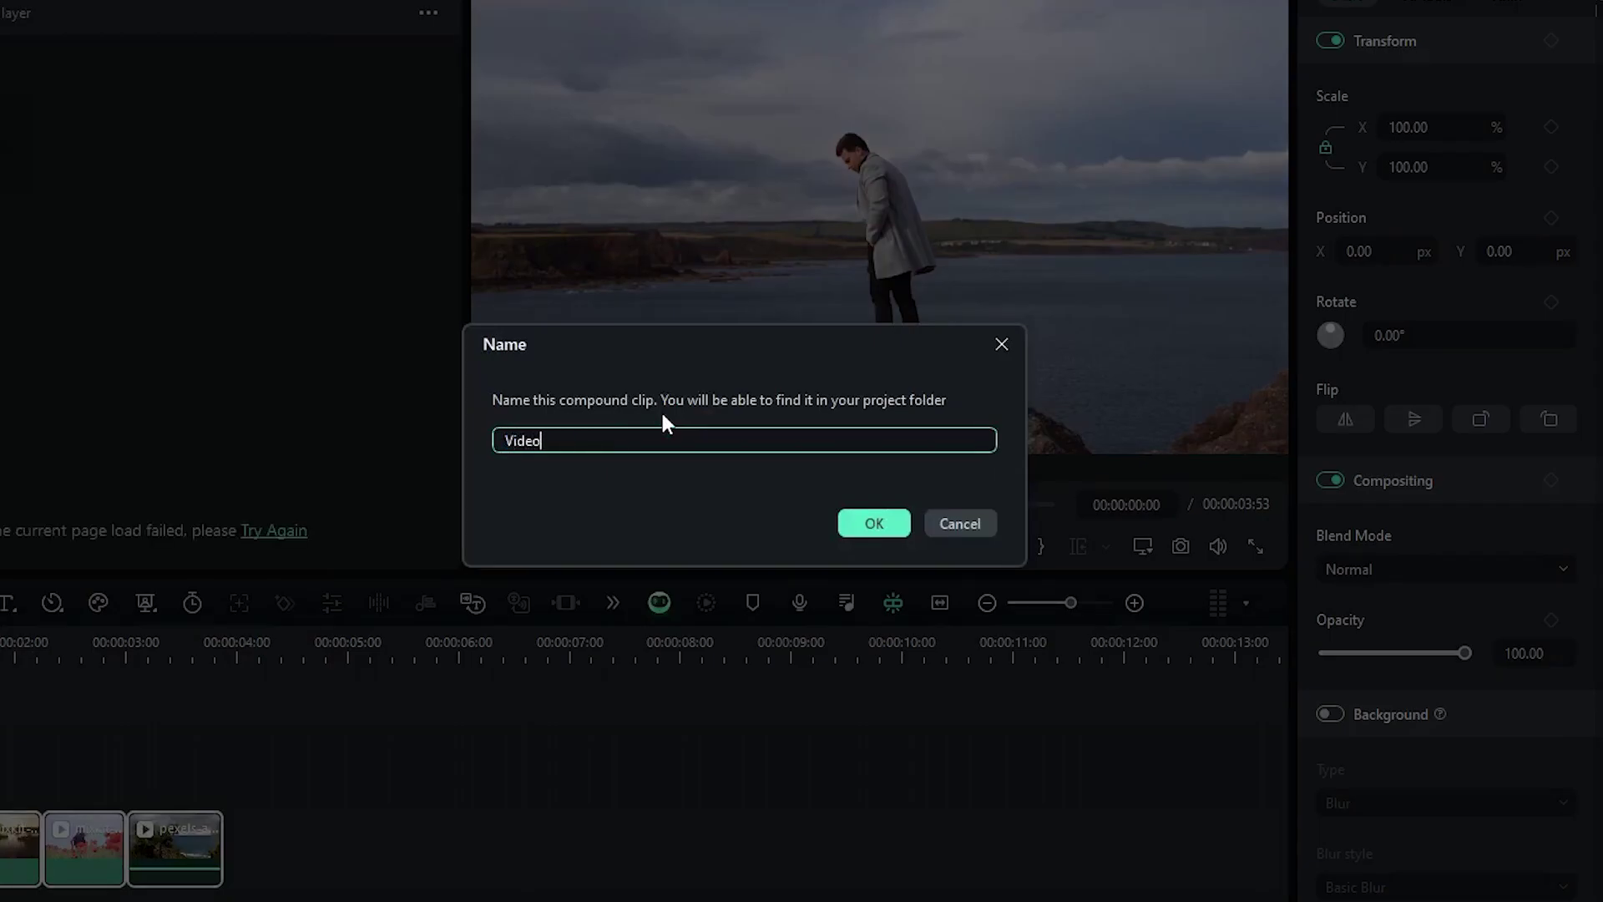
left_click(874, 525)
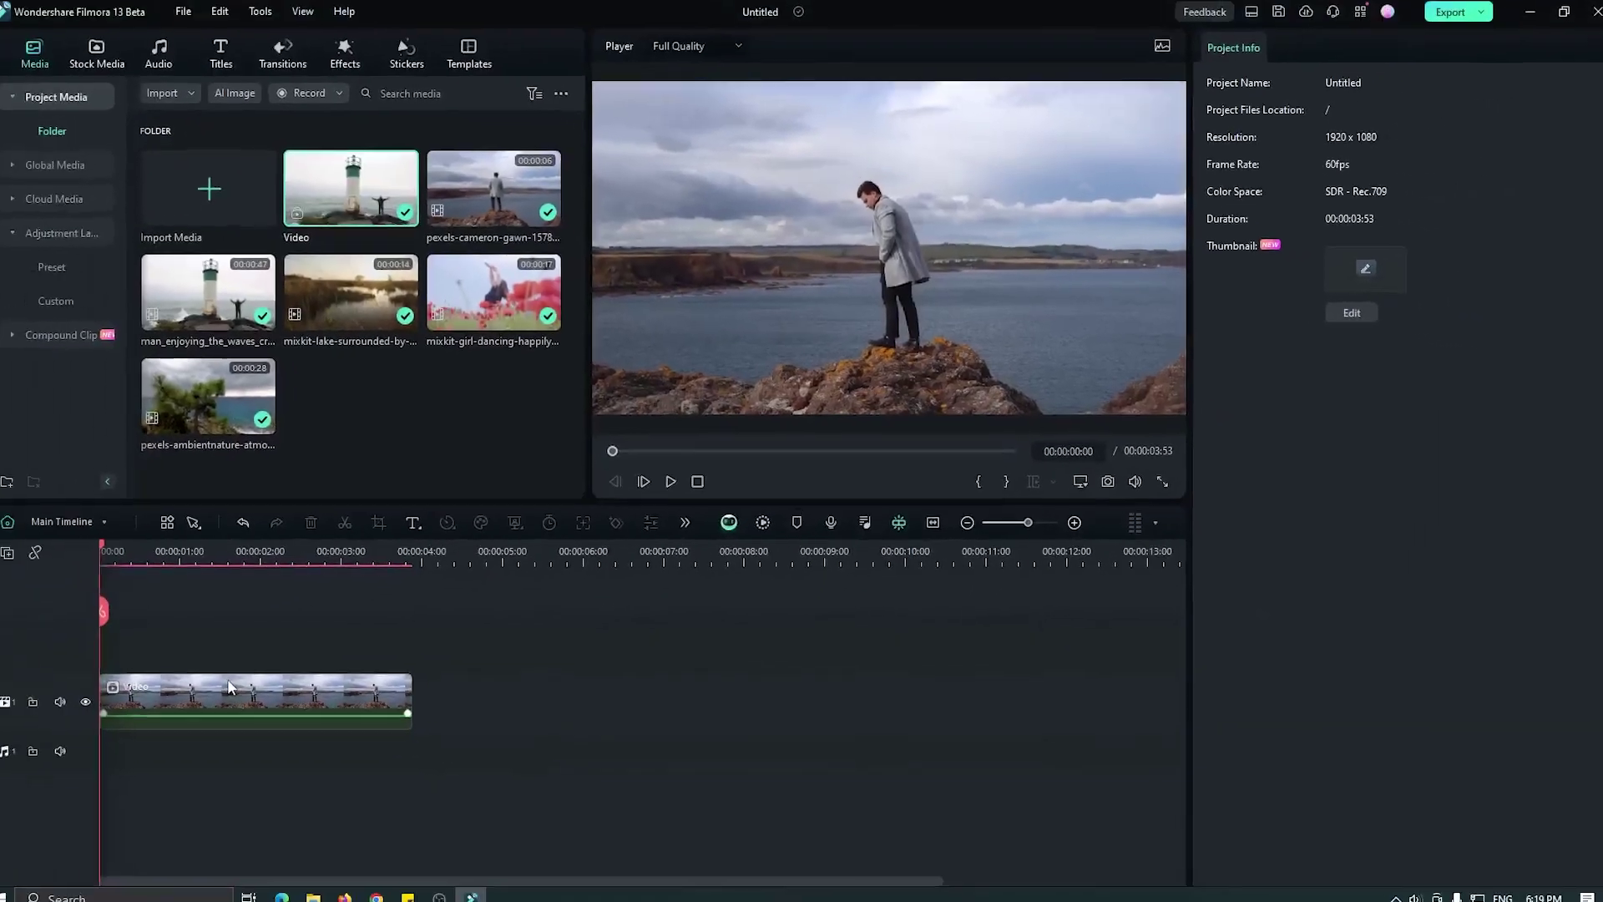
left_click(230, 687)
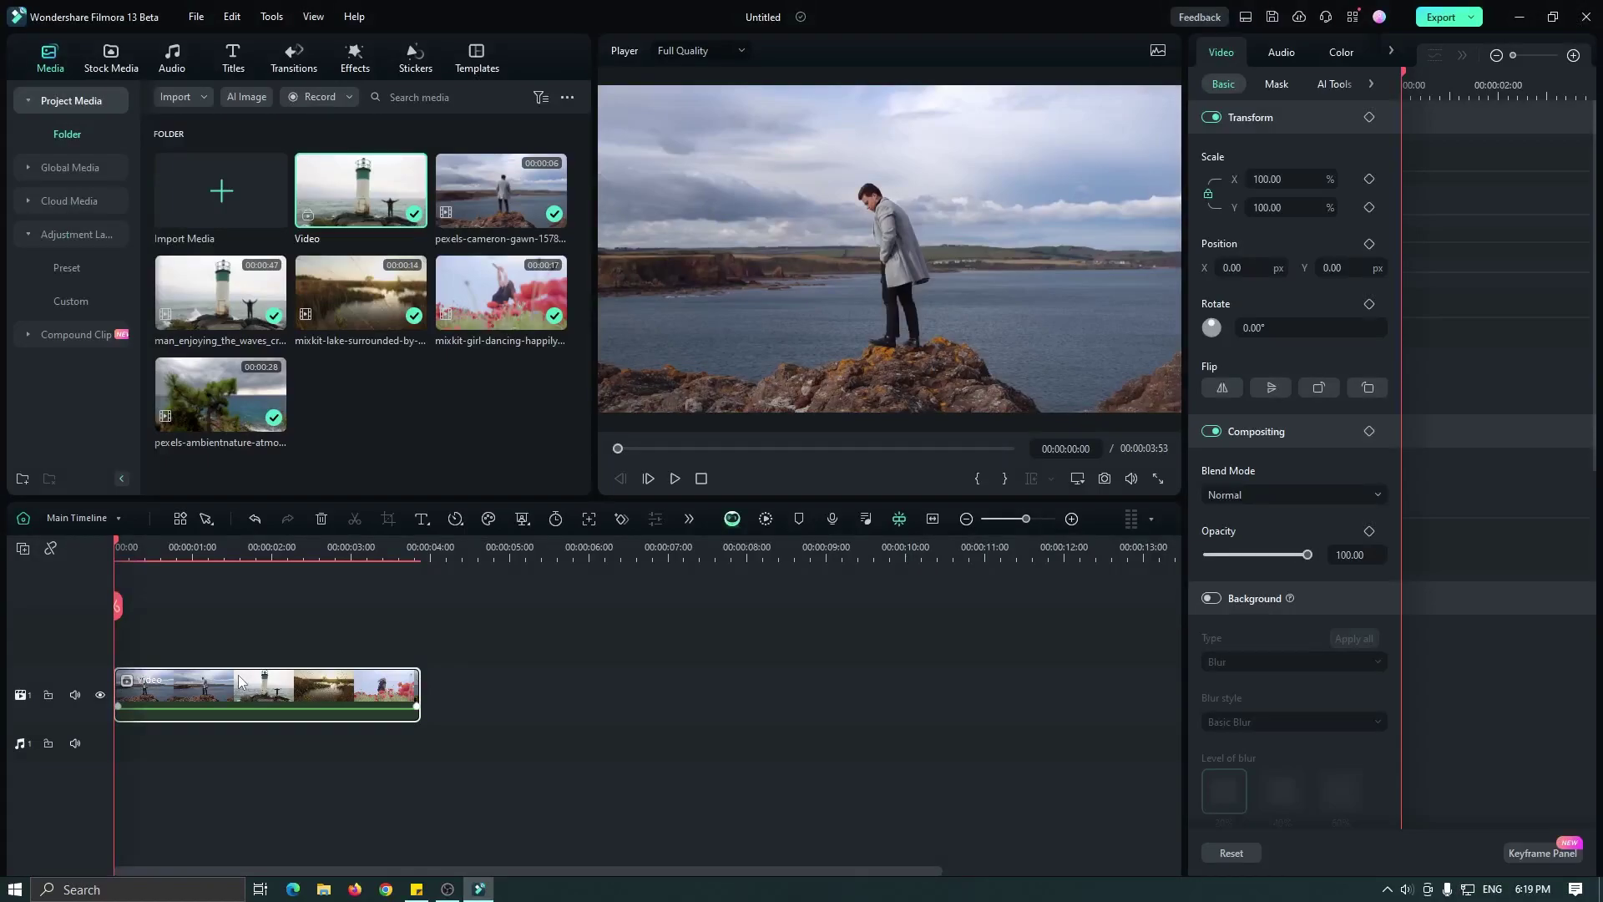
Search effects for 'glow', drop Glow onto the Video clip, and play the preview
left_click(354, 57)
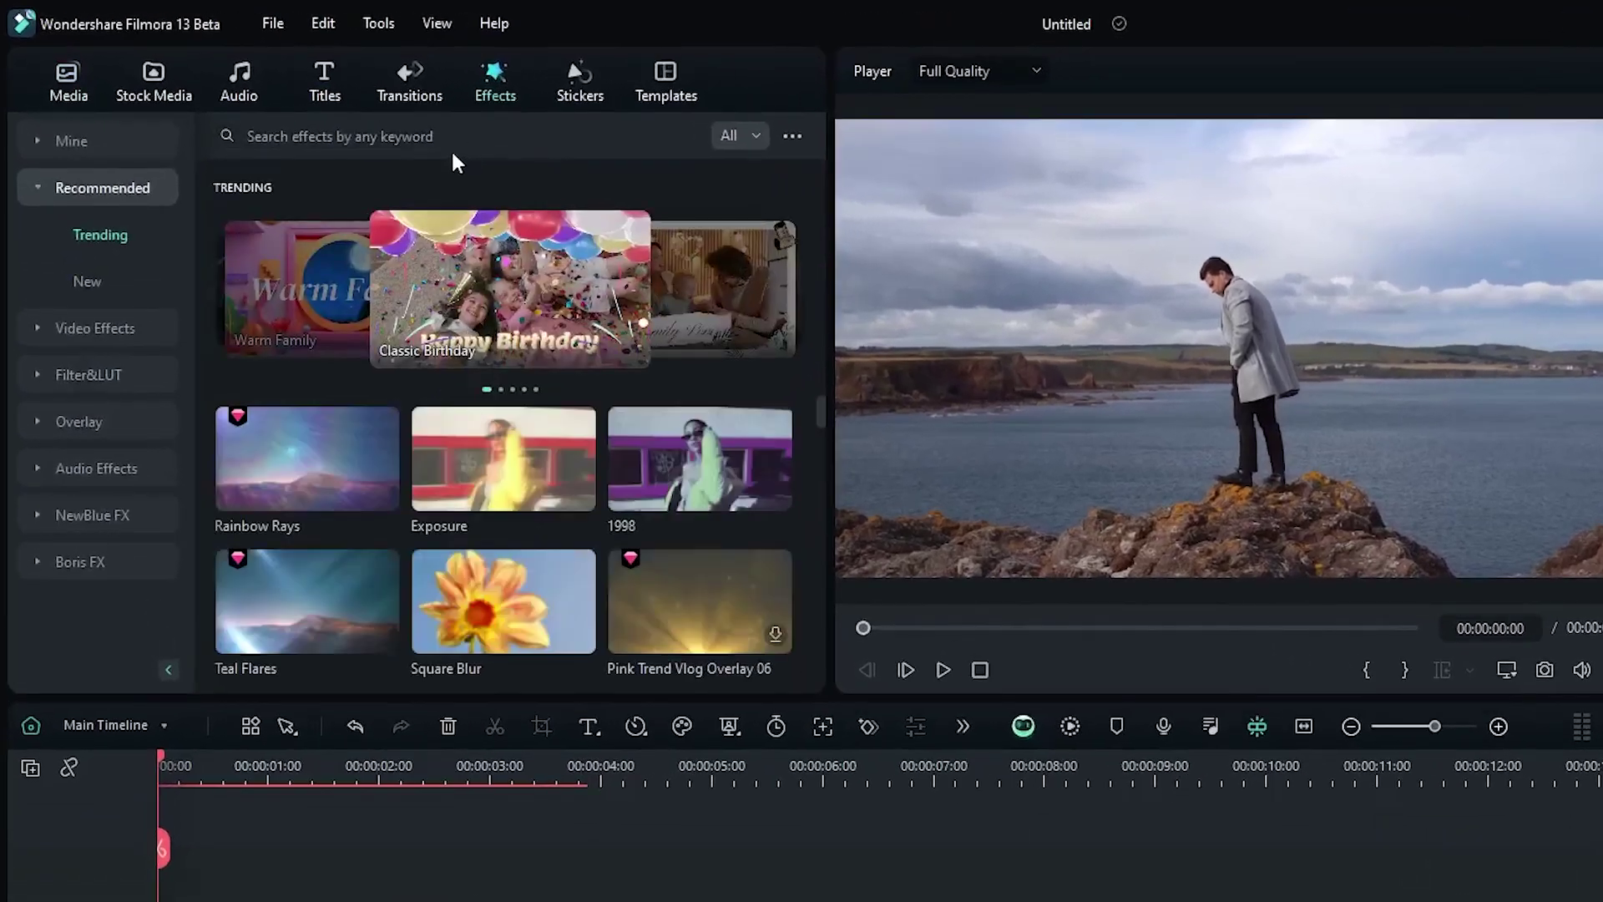
left_click(448, 137)
type("glow")
key("Return")
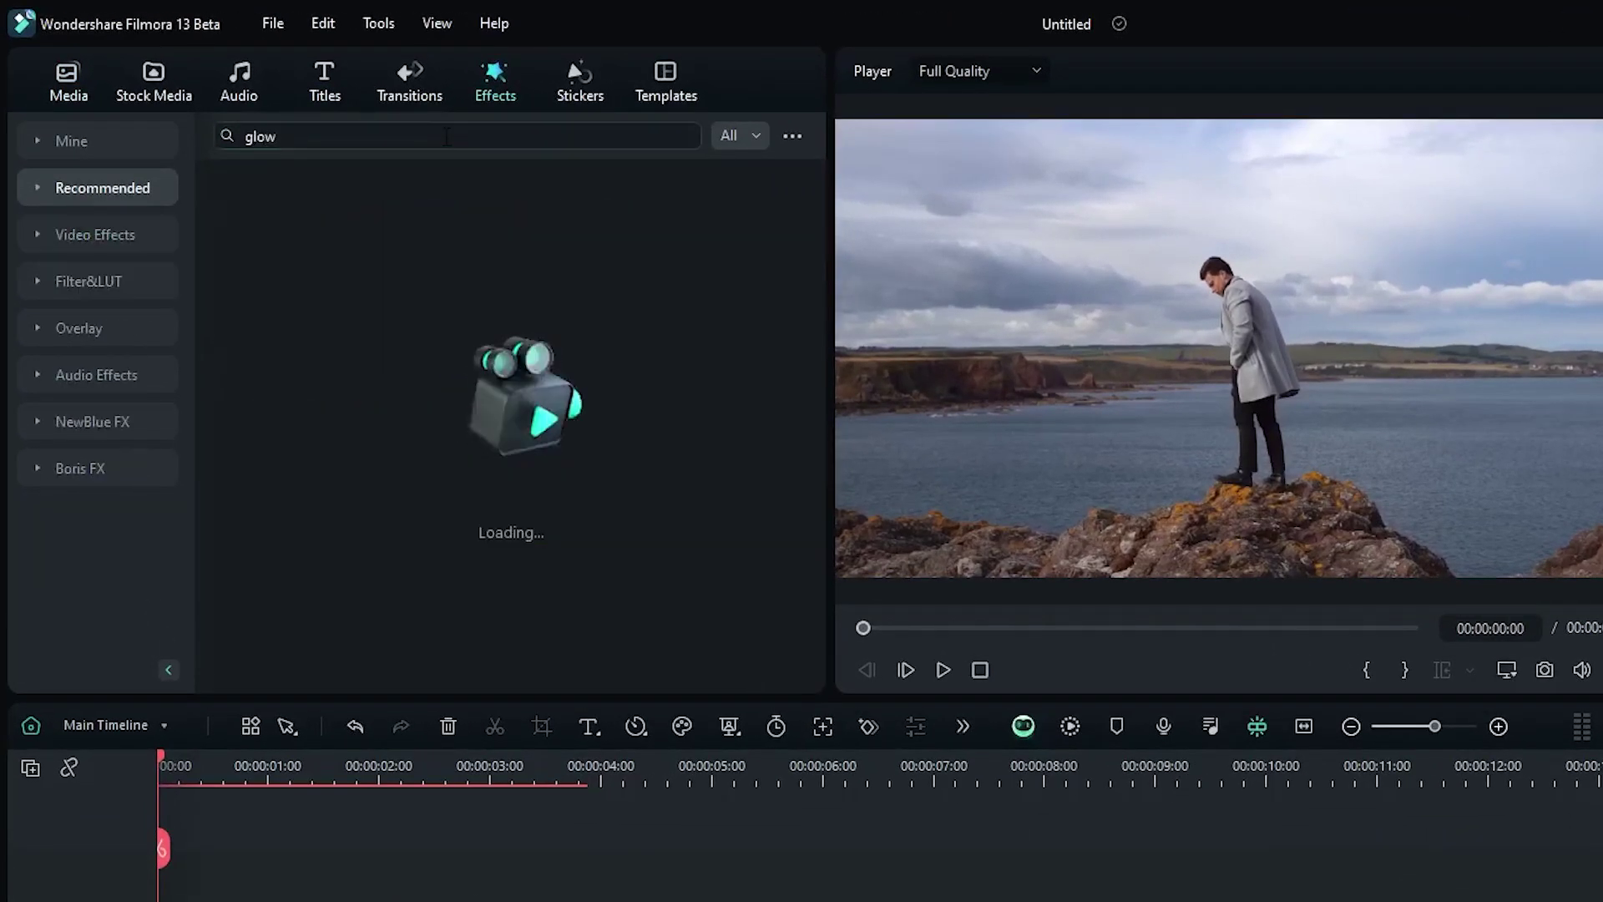
left_click_drag(690, 519, 257, 712)
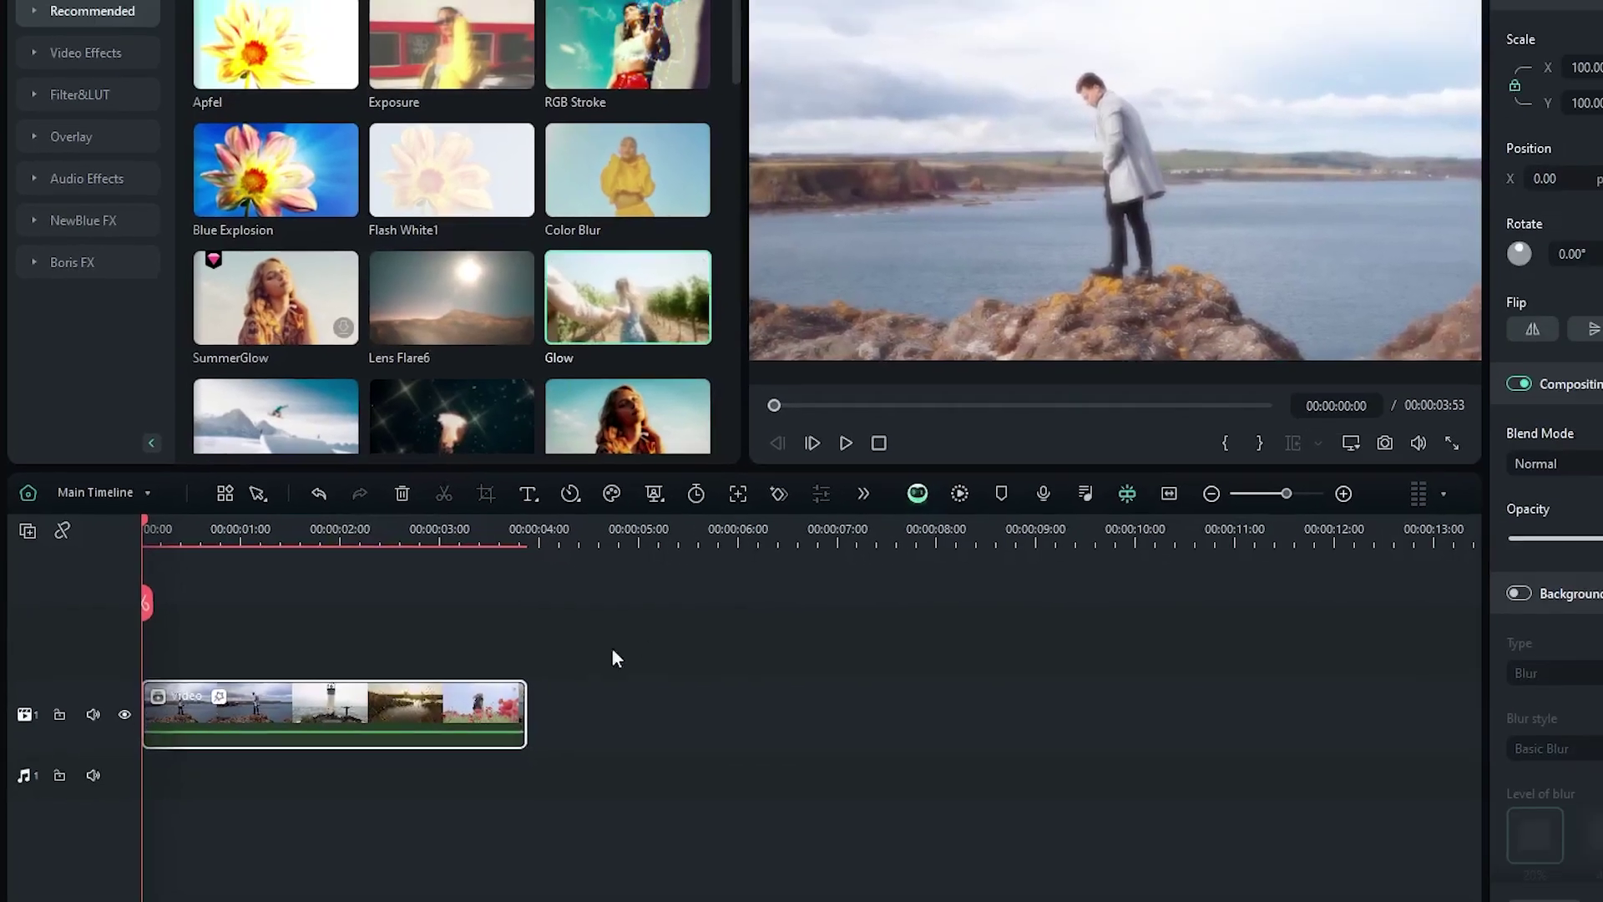
key("space")
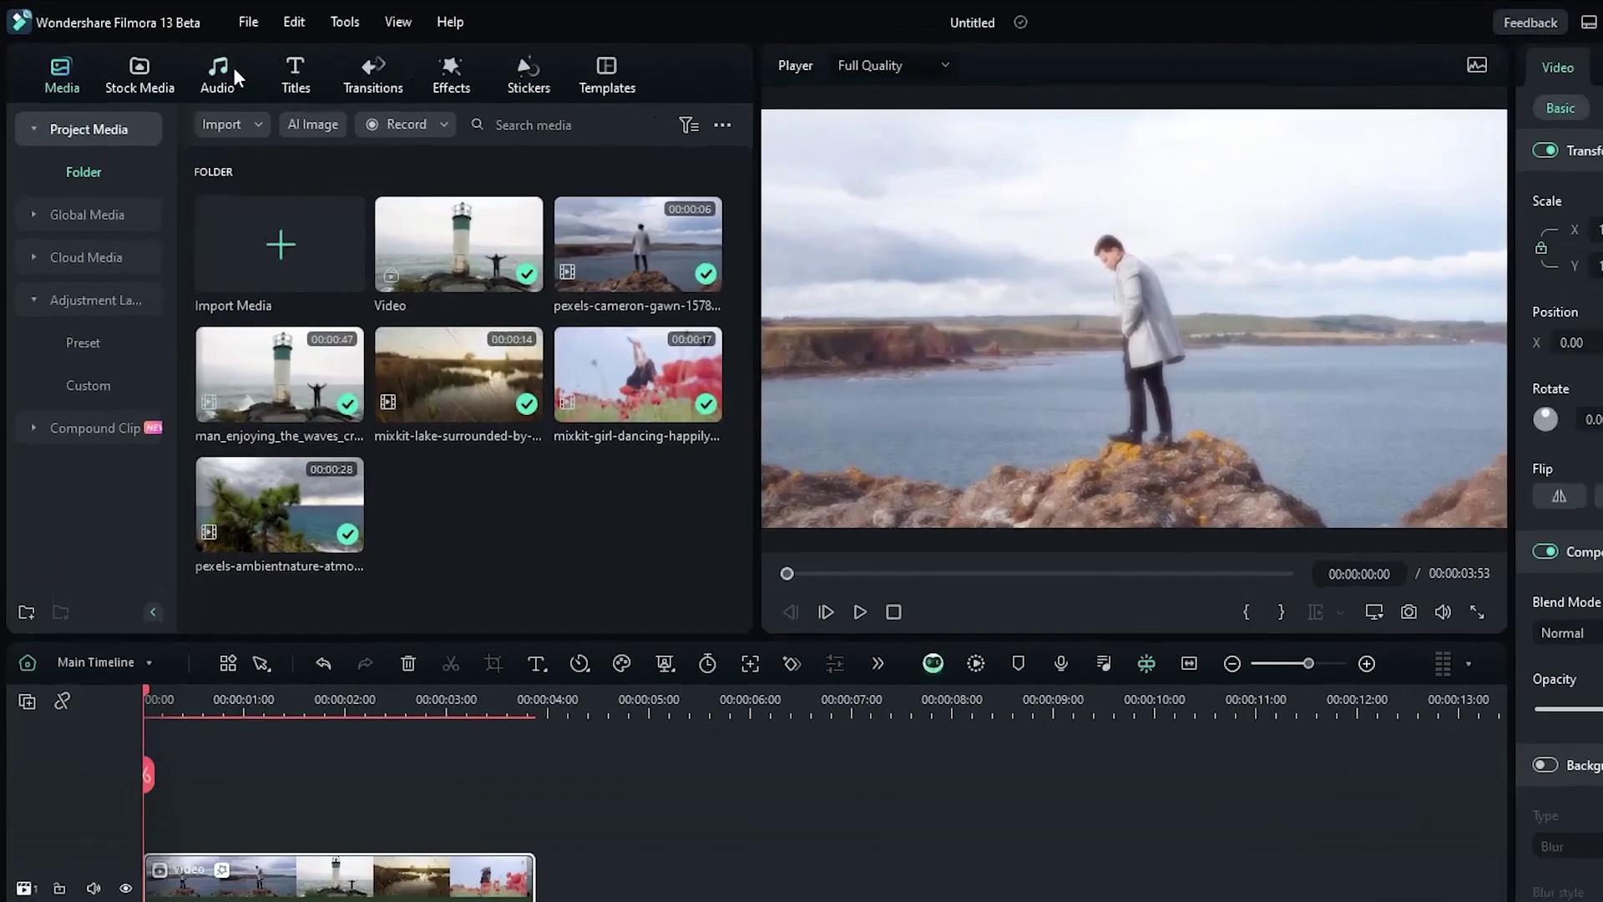
Generate three Sad-mood tracks with the AI Music Generator
left_click(282, 62)
left_click(57, 189)
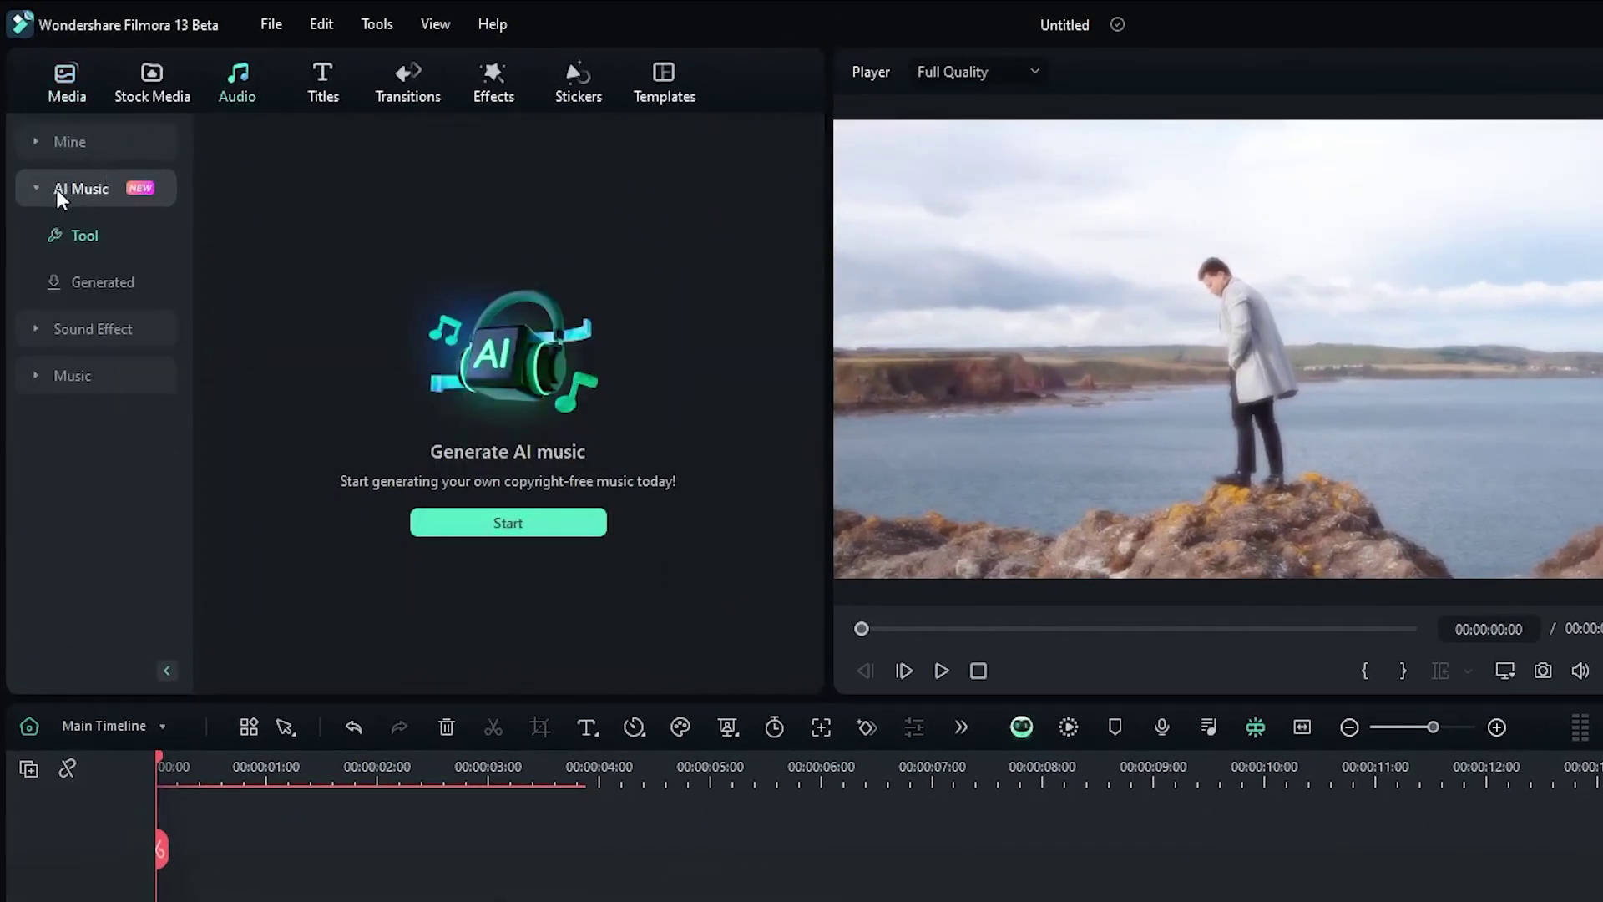
left_click(478, 509)
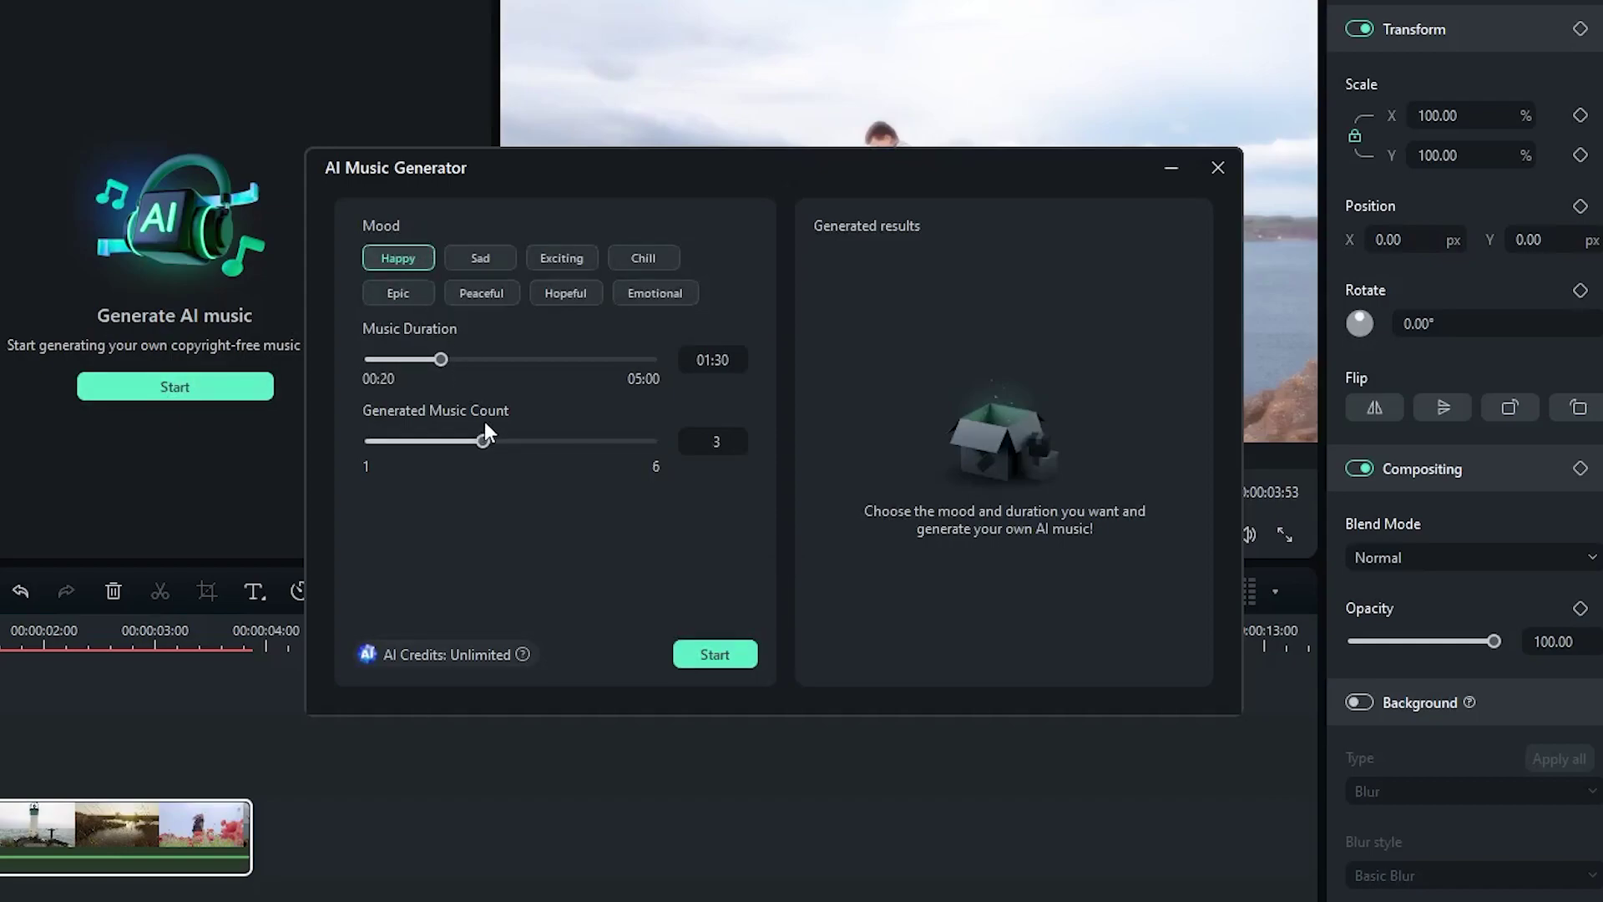
left_click(710, 660)
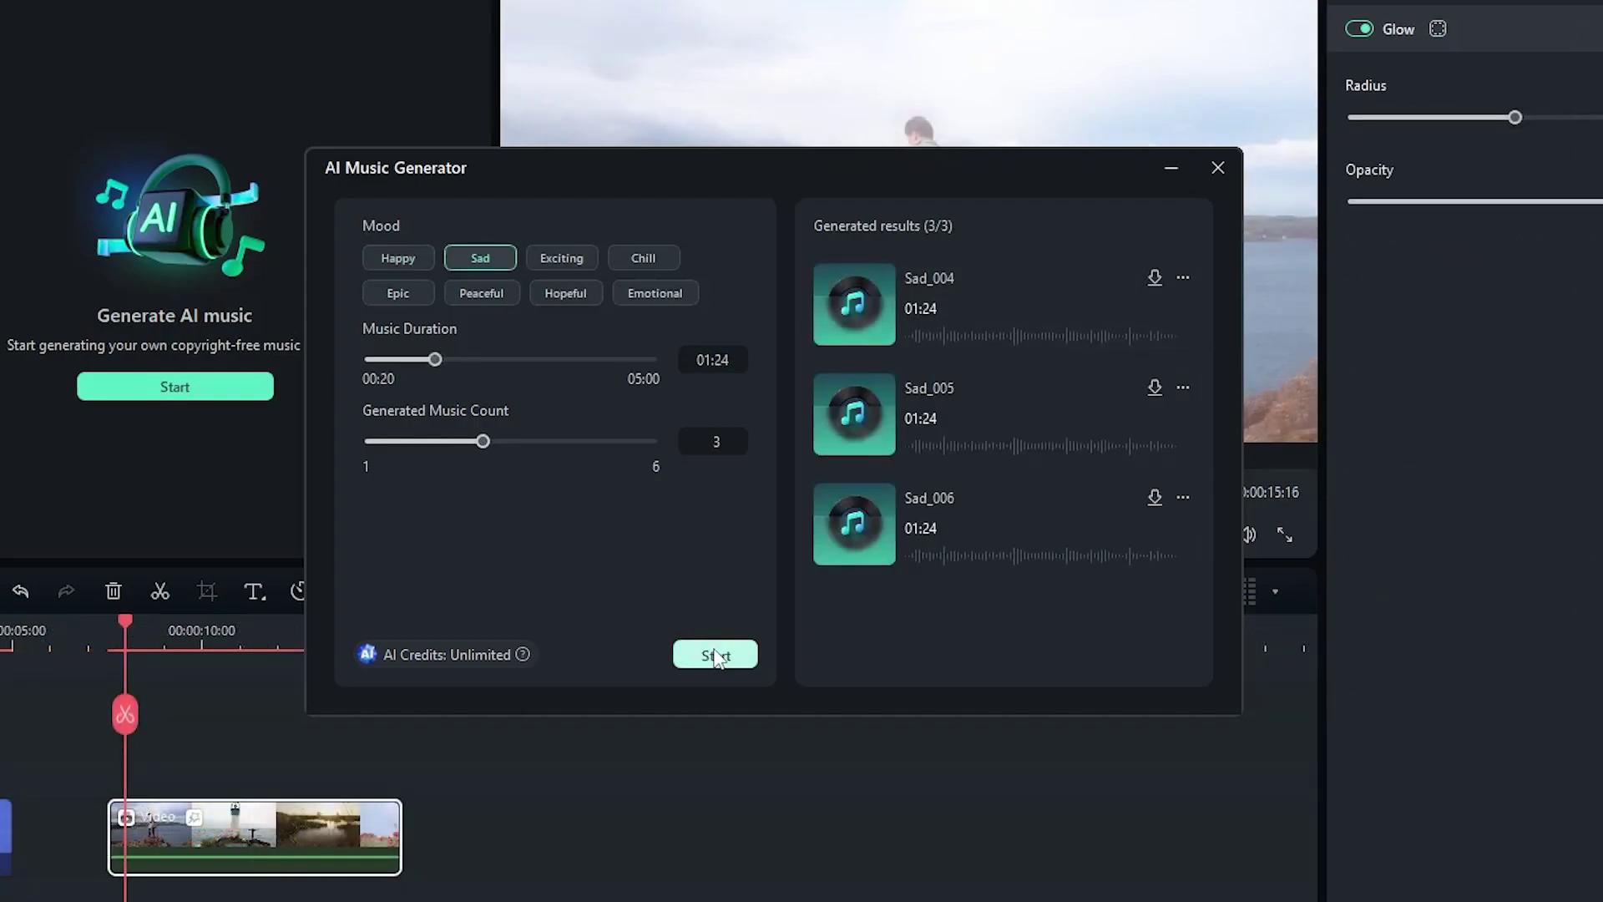
Audition Sad_004, Sad_005 and Sad_006, then download Sad_004
left_click(855, 301)
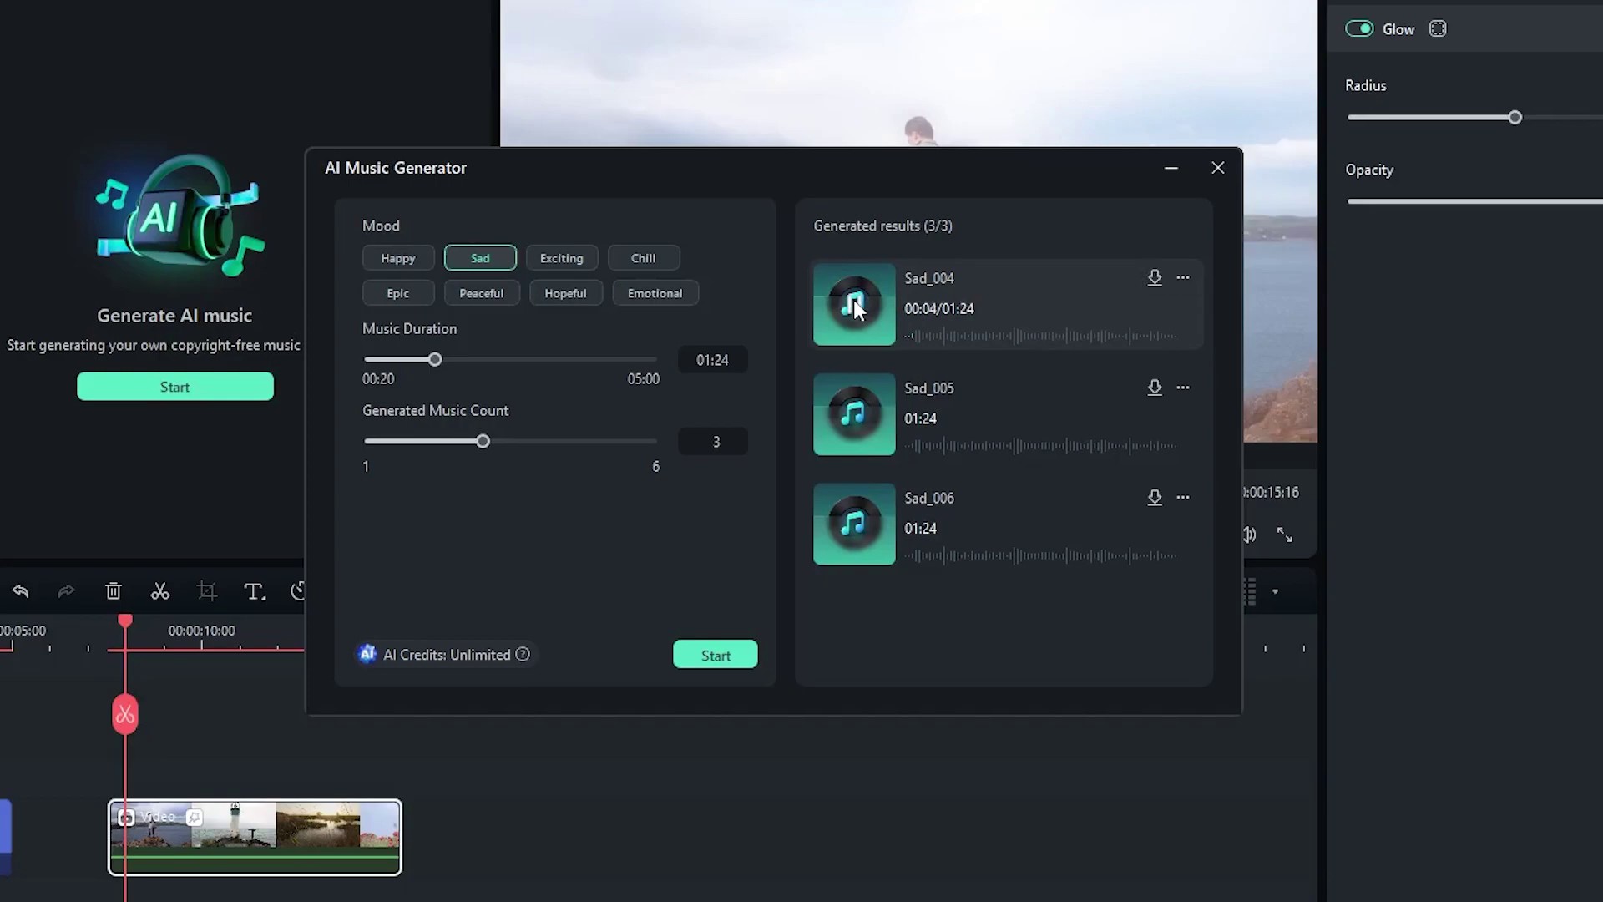
left_click(854, 414)
left_click(847, 526)
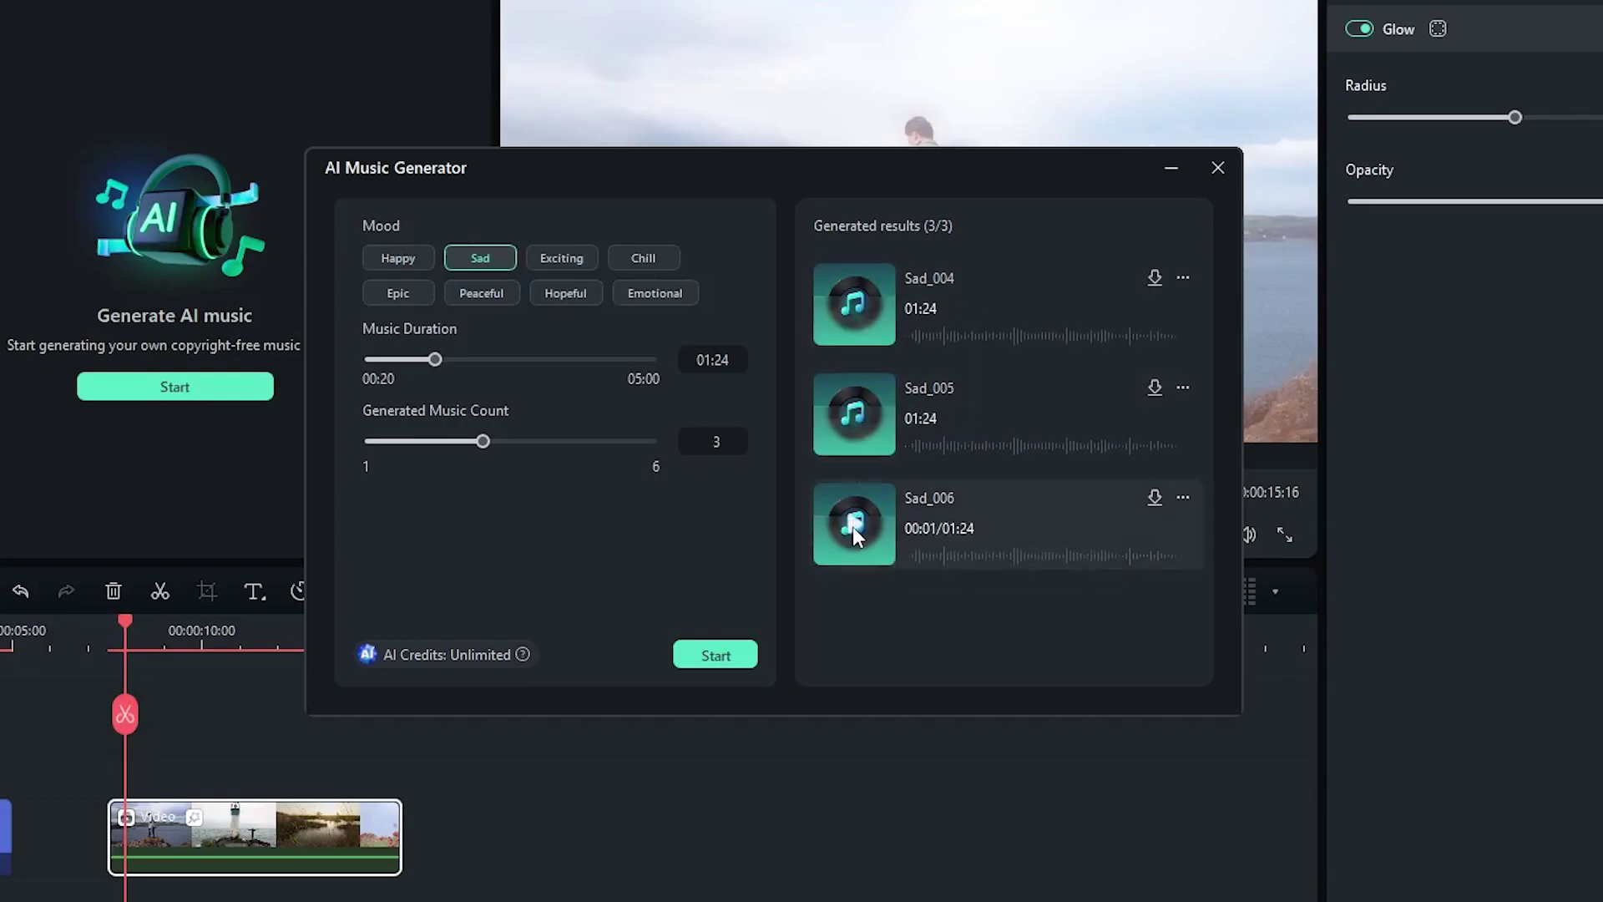
left_click(1153, 280)
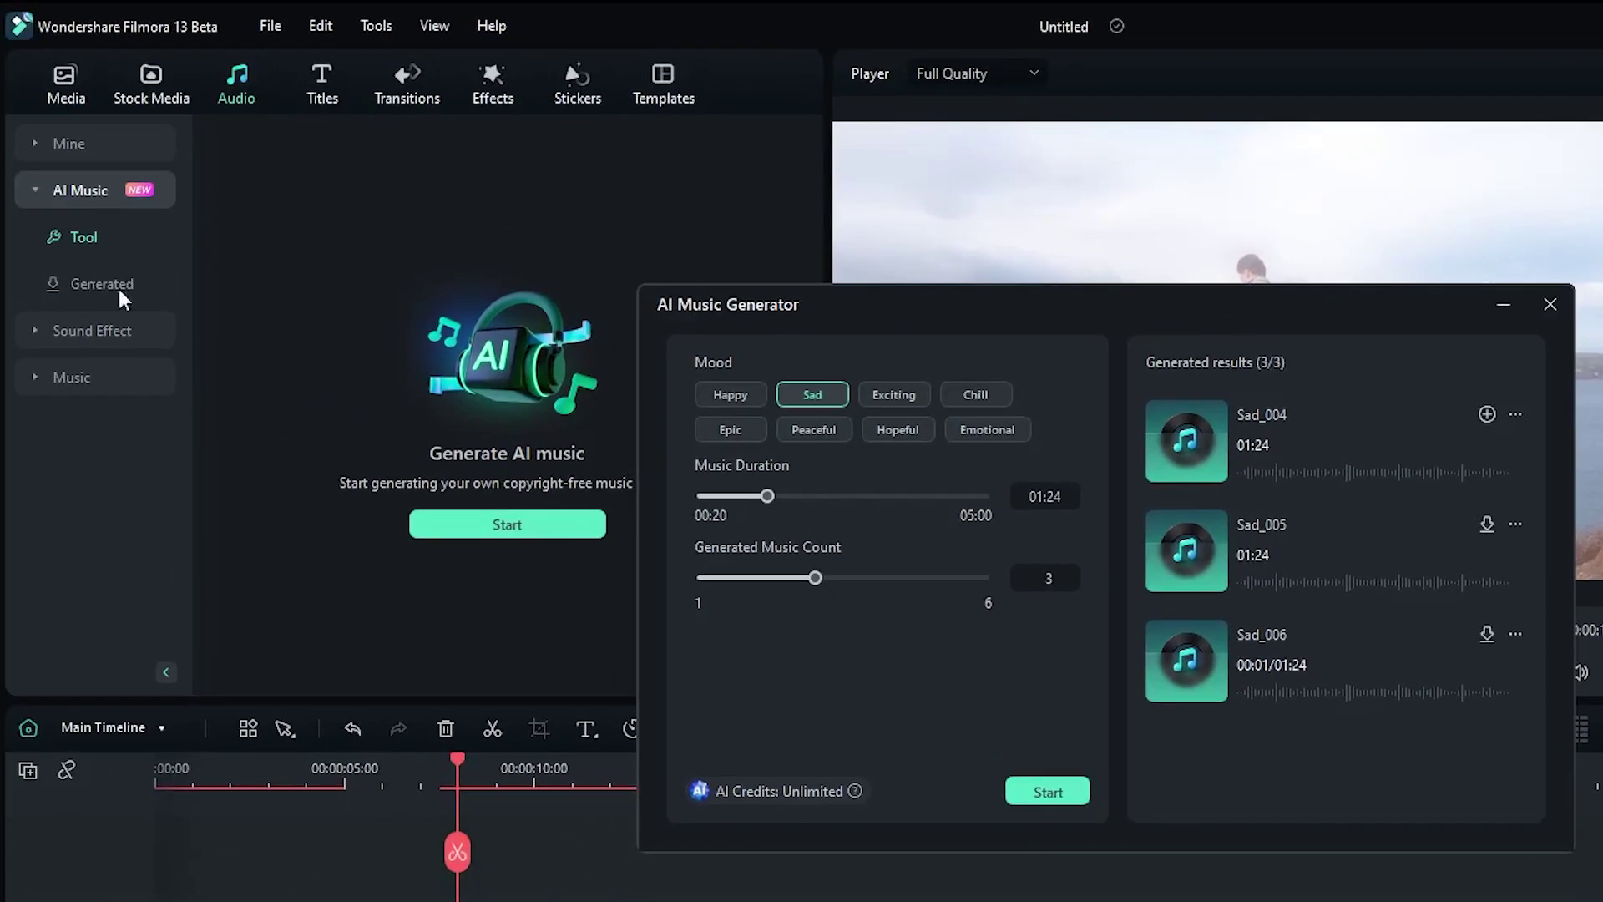
Close the AI Music Generator, drag Sad_004 from Generated onto the audio track, and play
left_click(1550, 304)
left_click(1222, 587)
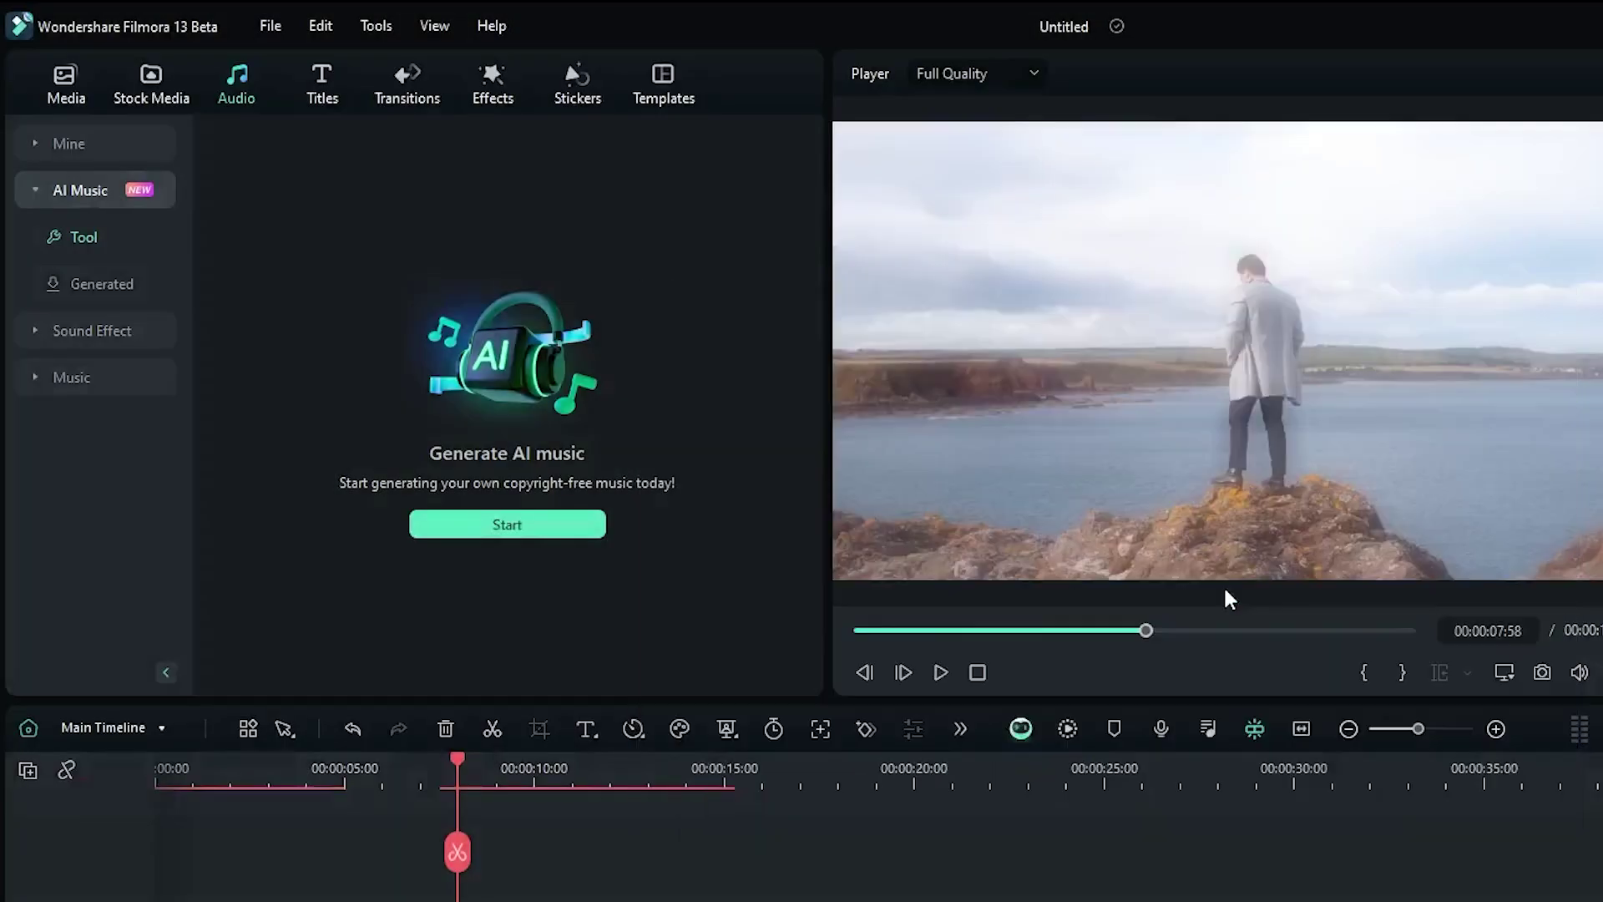
left_click(98, 286)
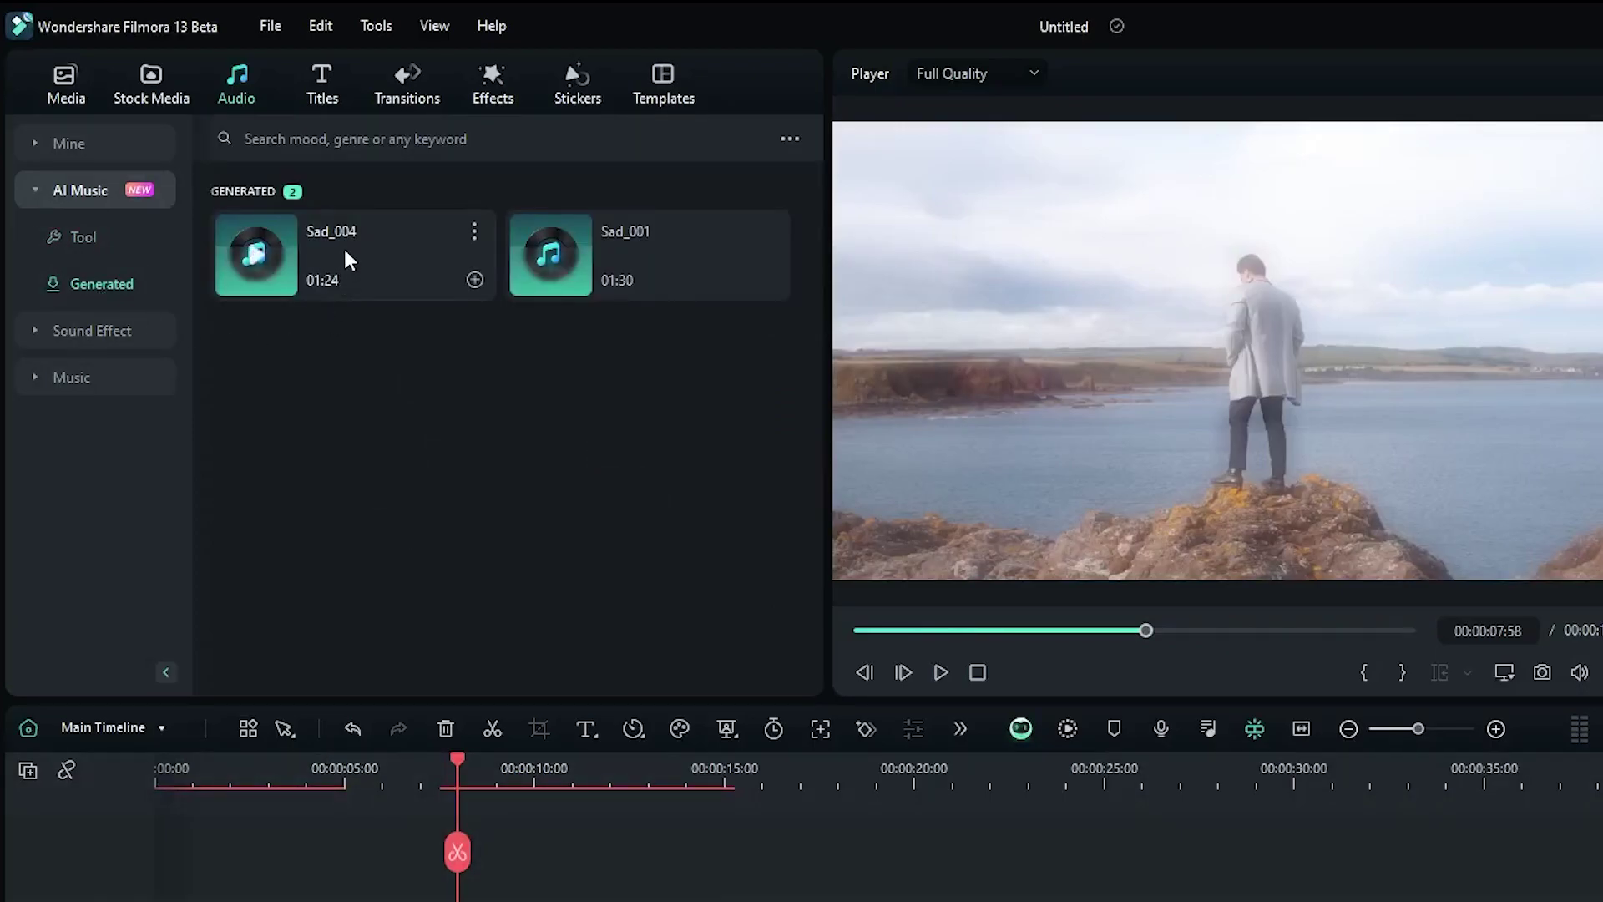
left_click_drag(343, 245, 443, 661)
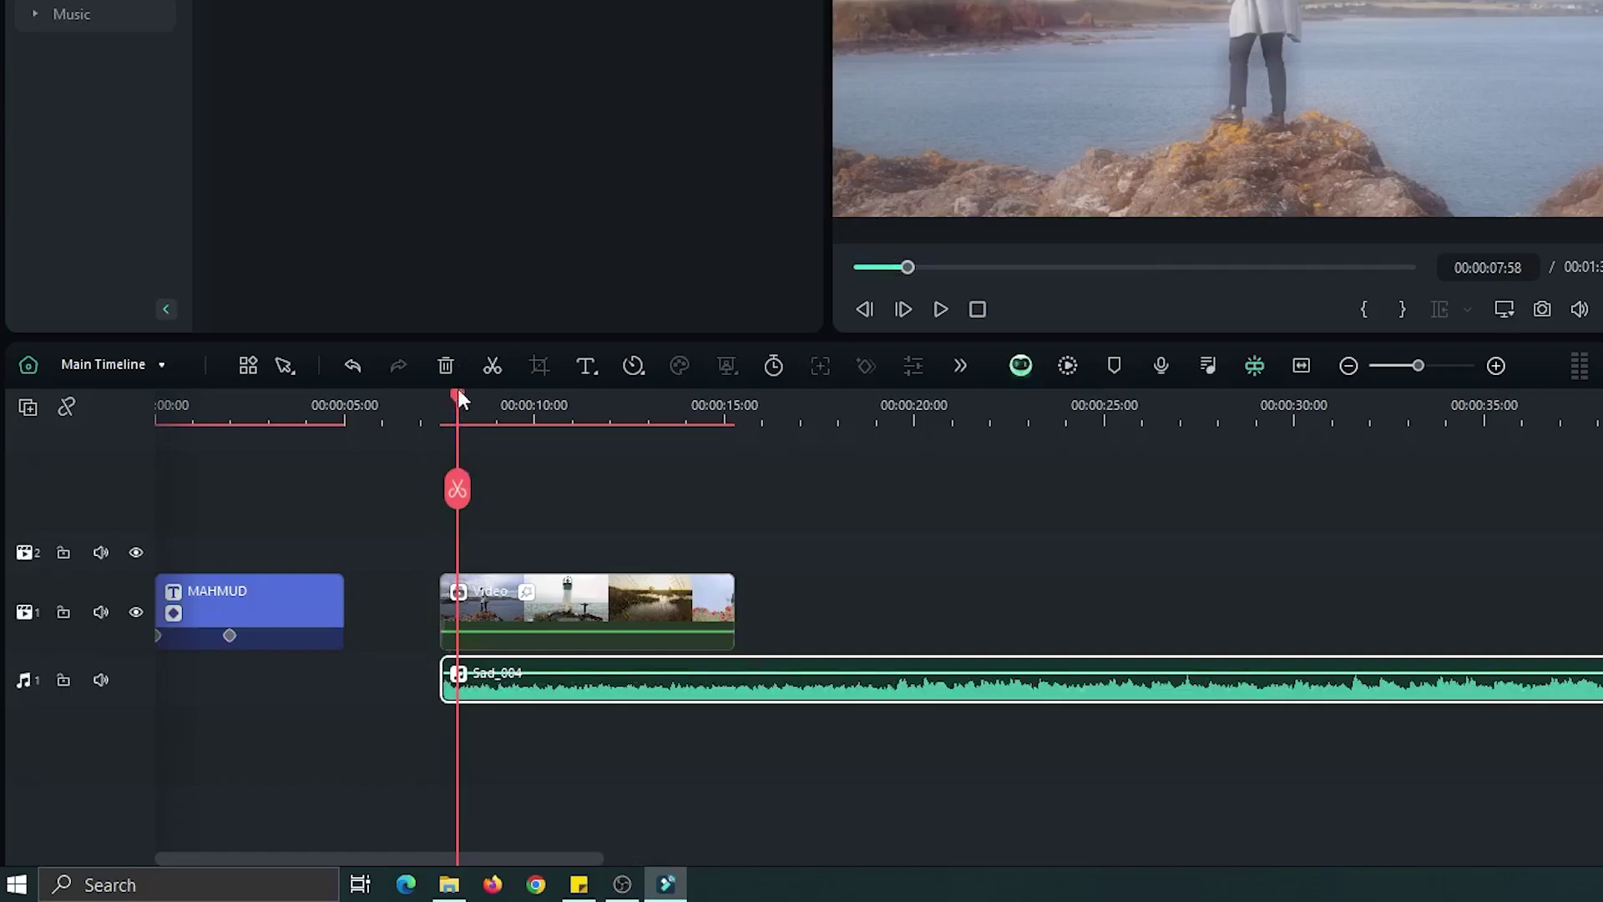
left_click_drag(458, 393, 430, 393)
key("space")
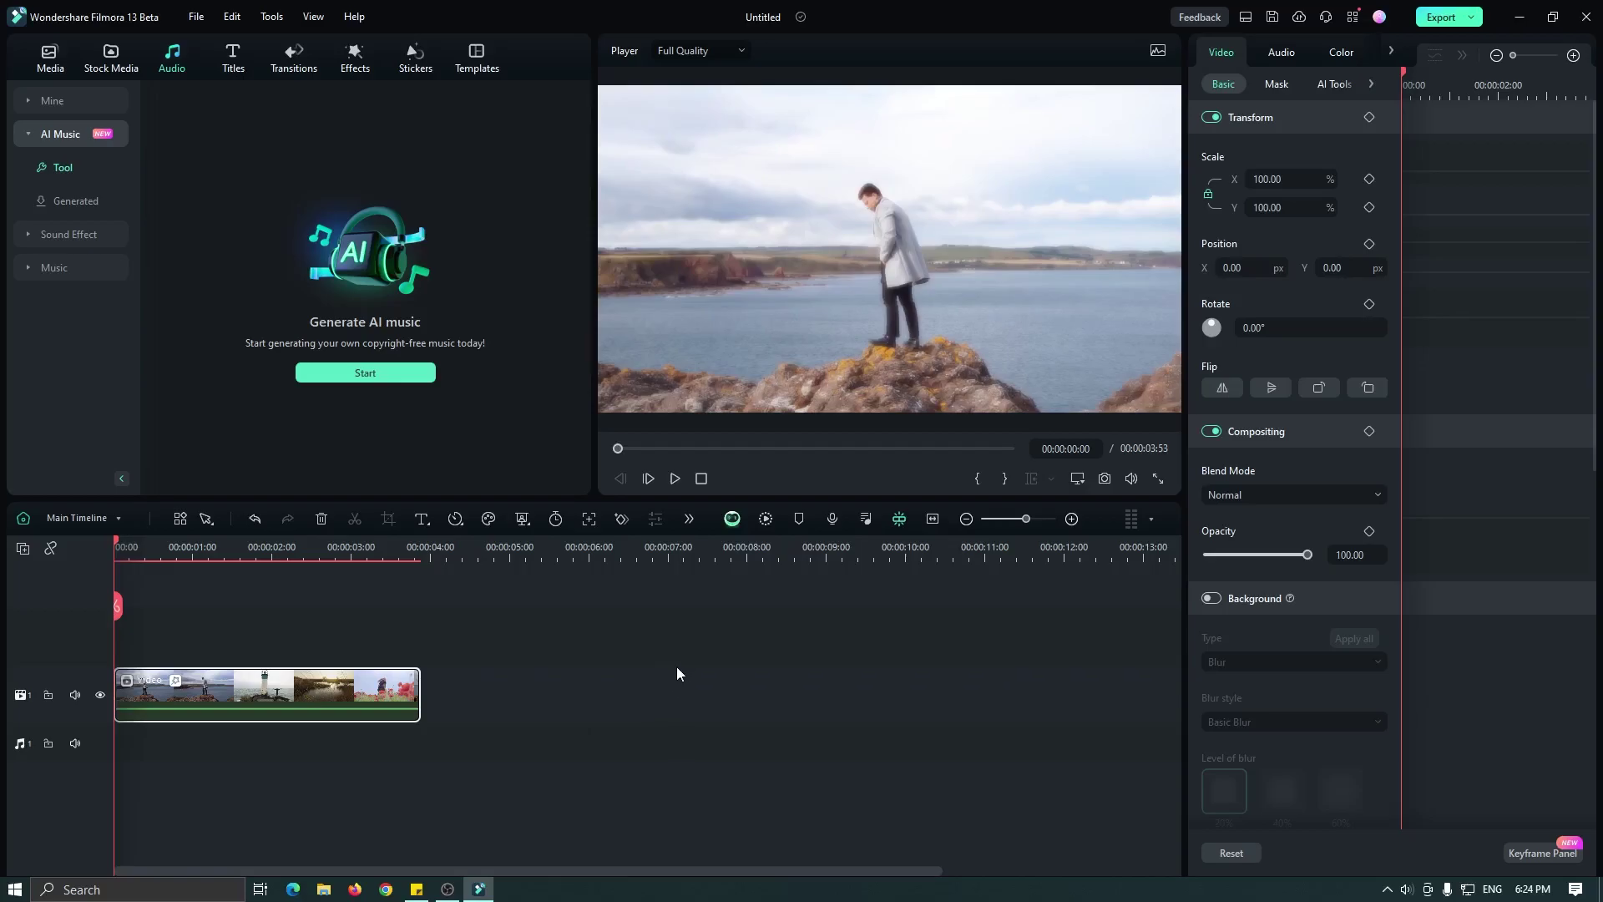
Deselect the clip and open Set Thumbnail from the Project Info panel
left_click(676, 666)
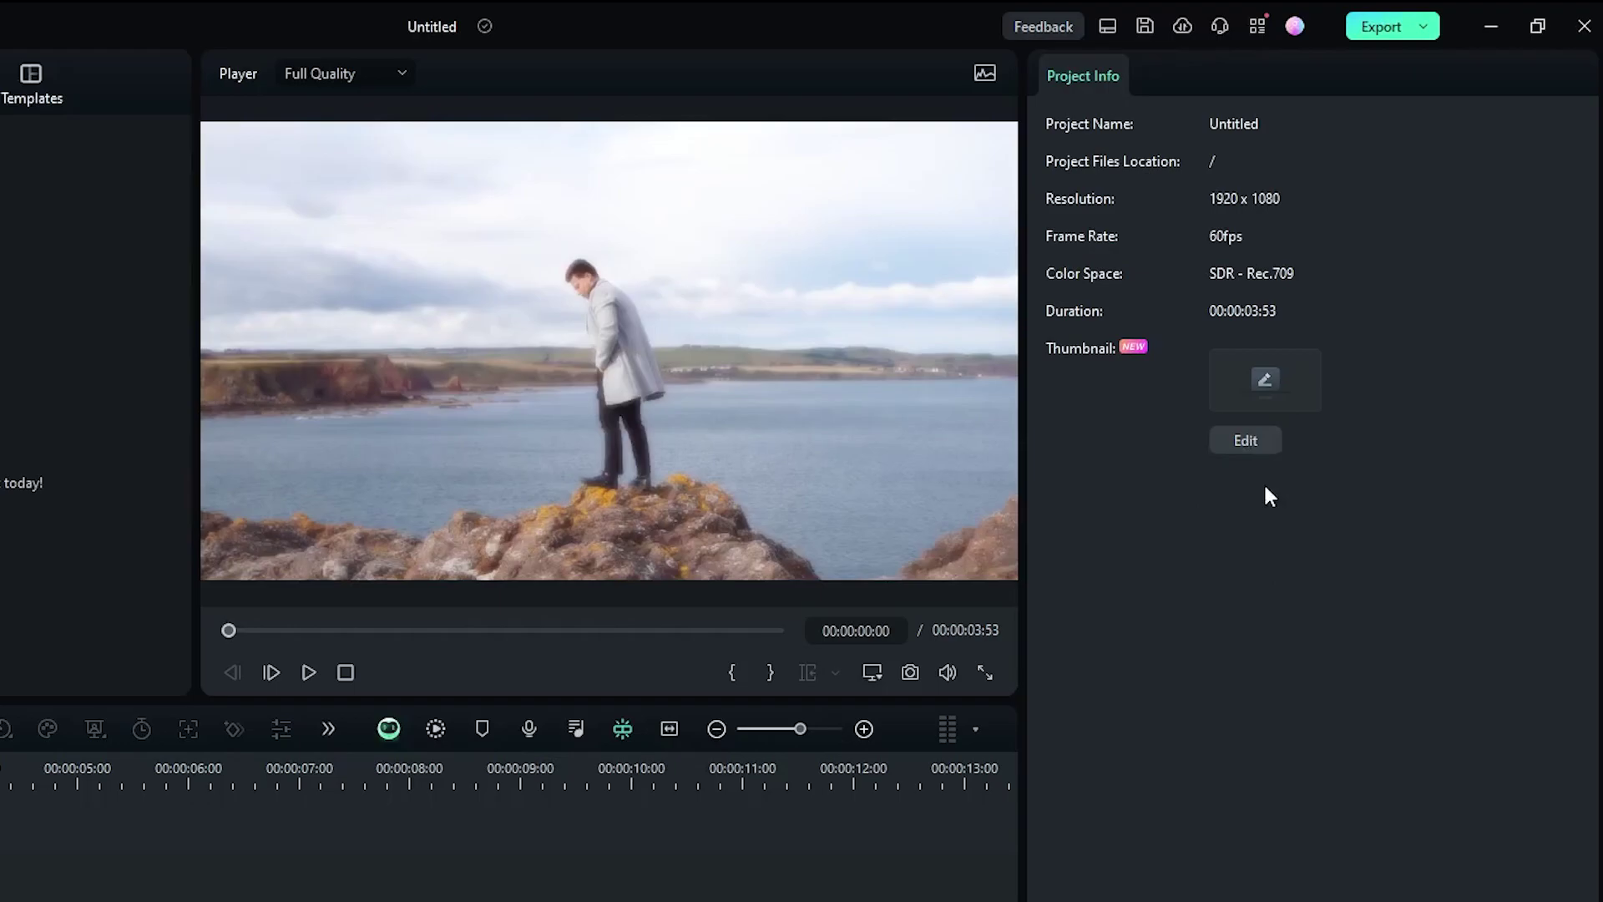
left_click(1247, 441)
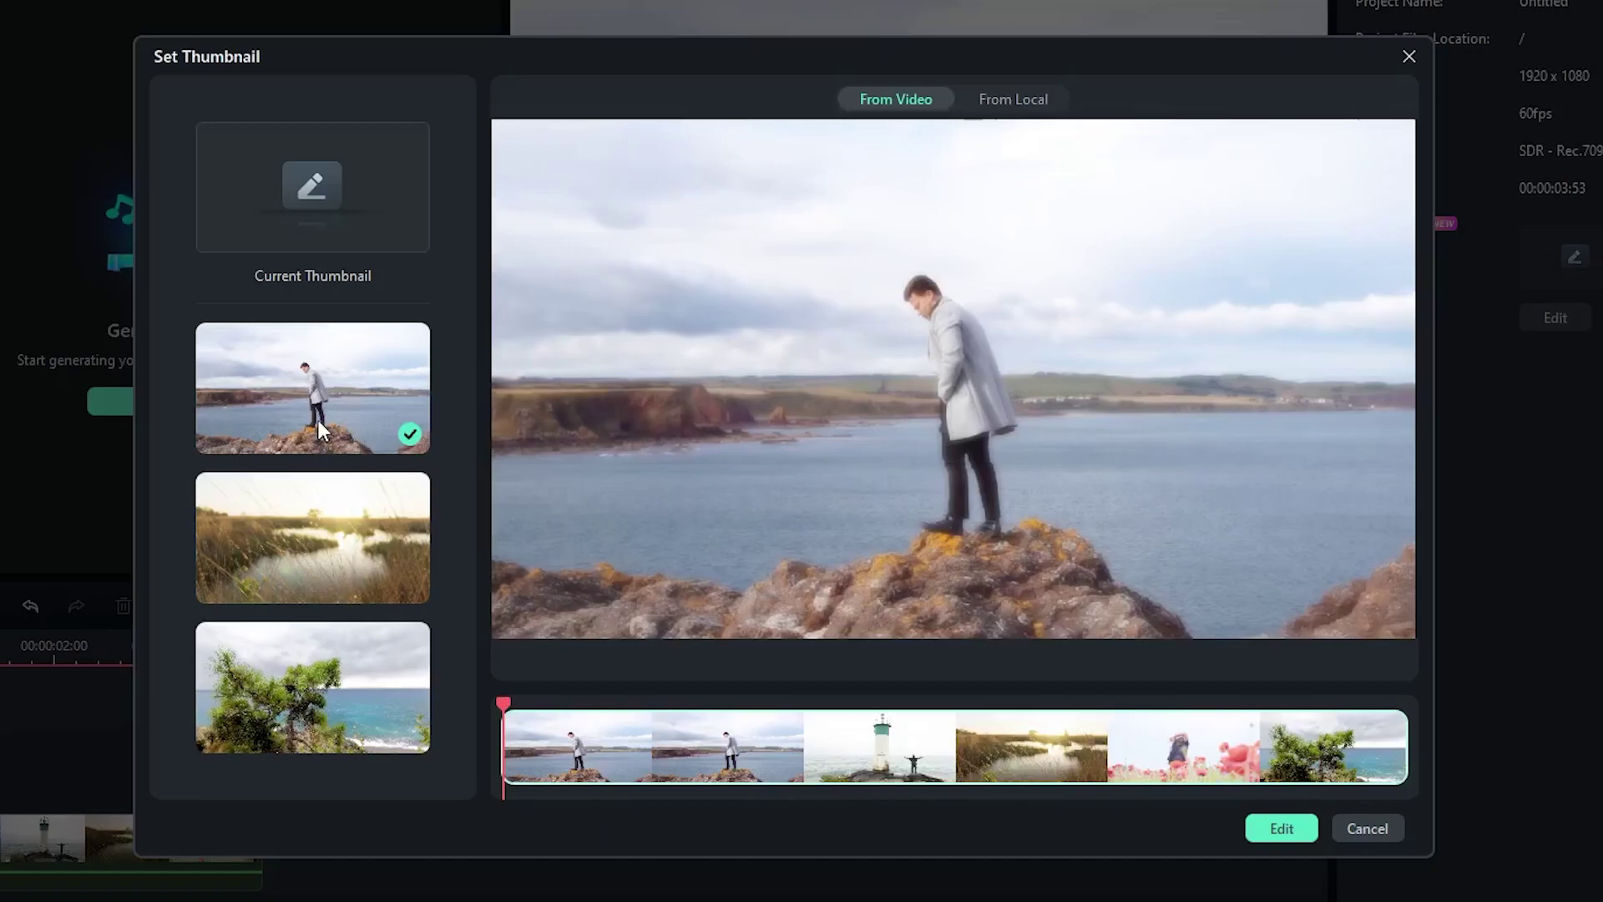
Apply the Vlog 'Happiness Travel' template to the project thumbnail
left_click(1254, 827)
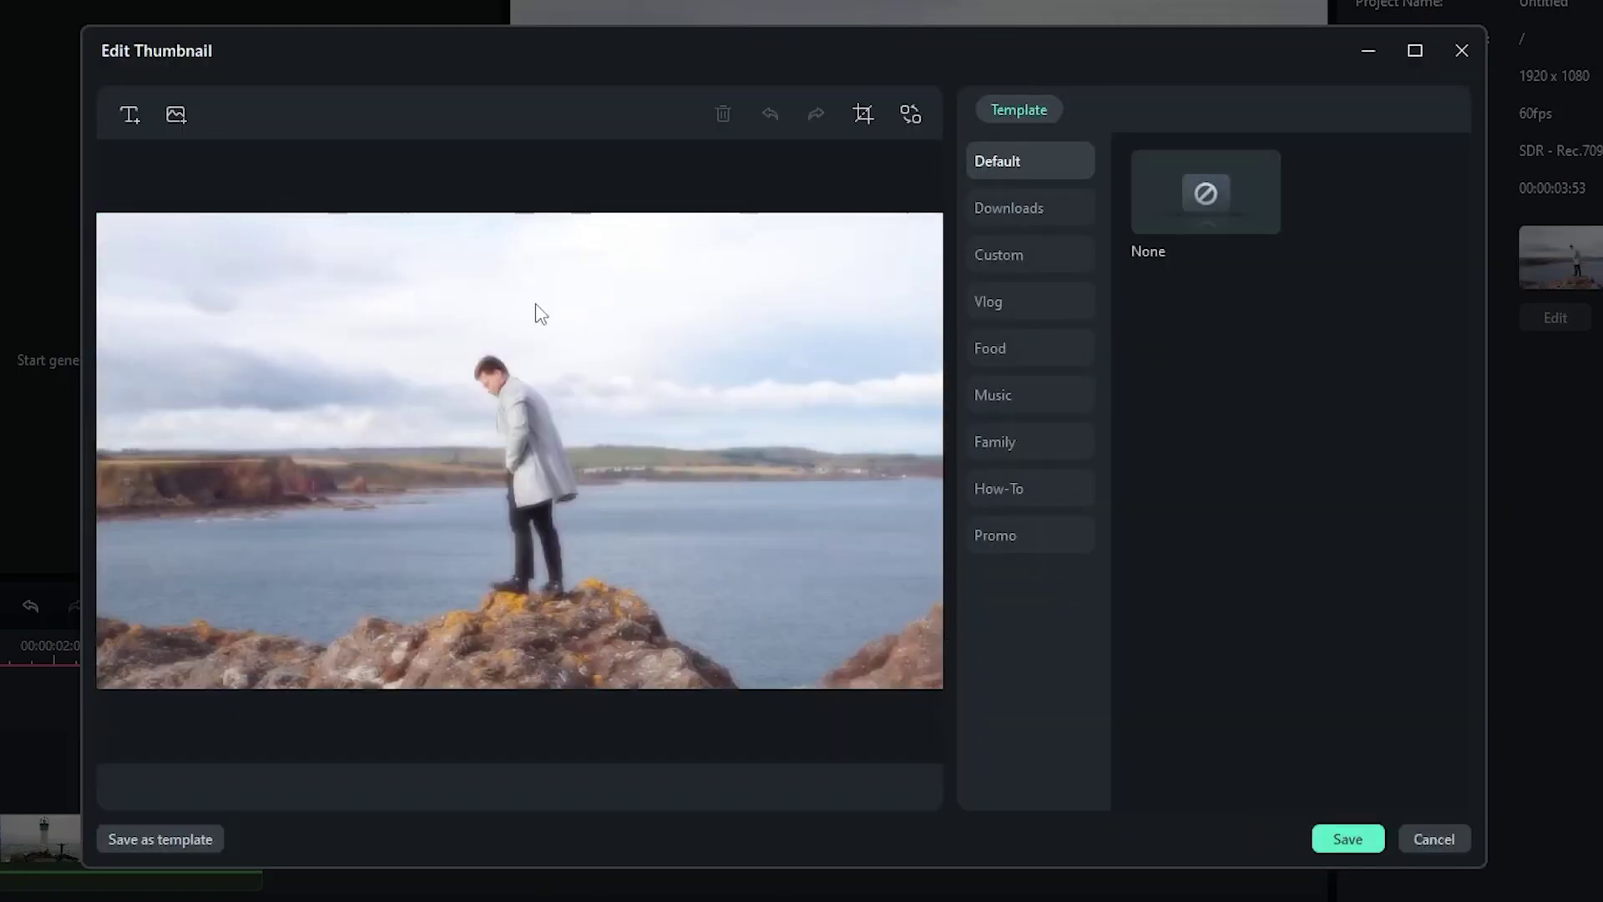
left_click(129, 116)
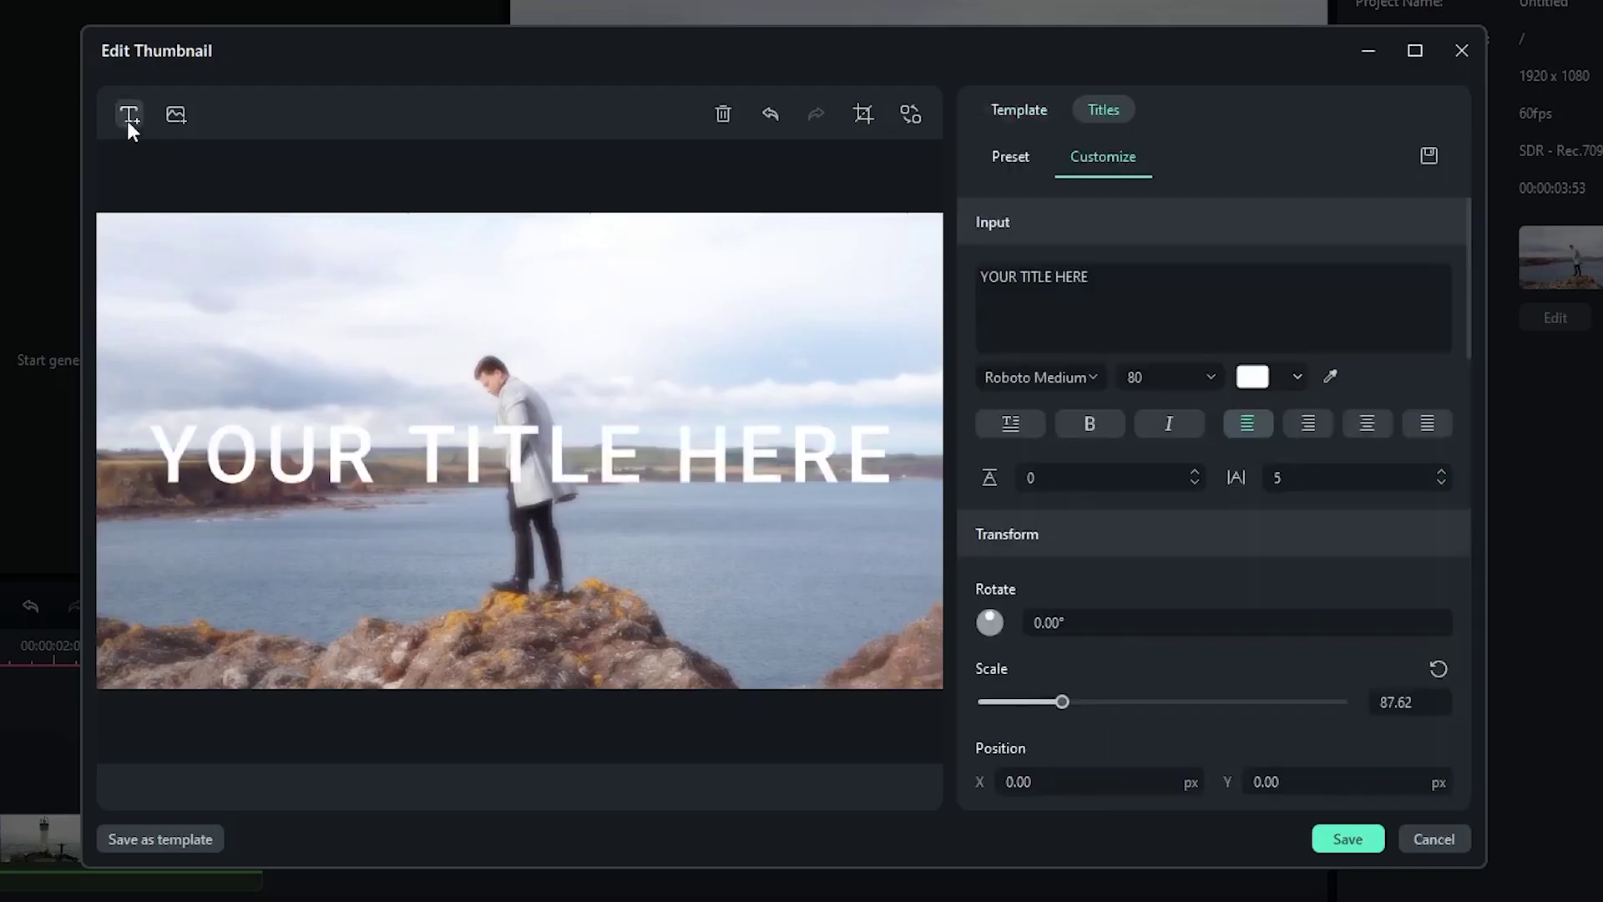
left_click(177, 114)
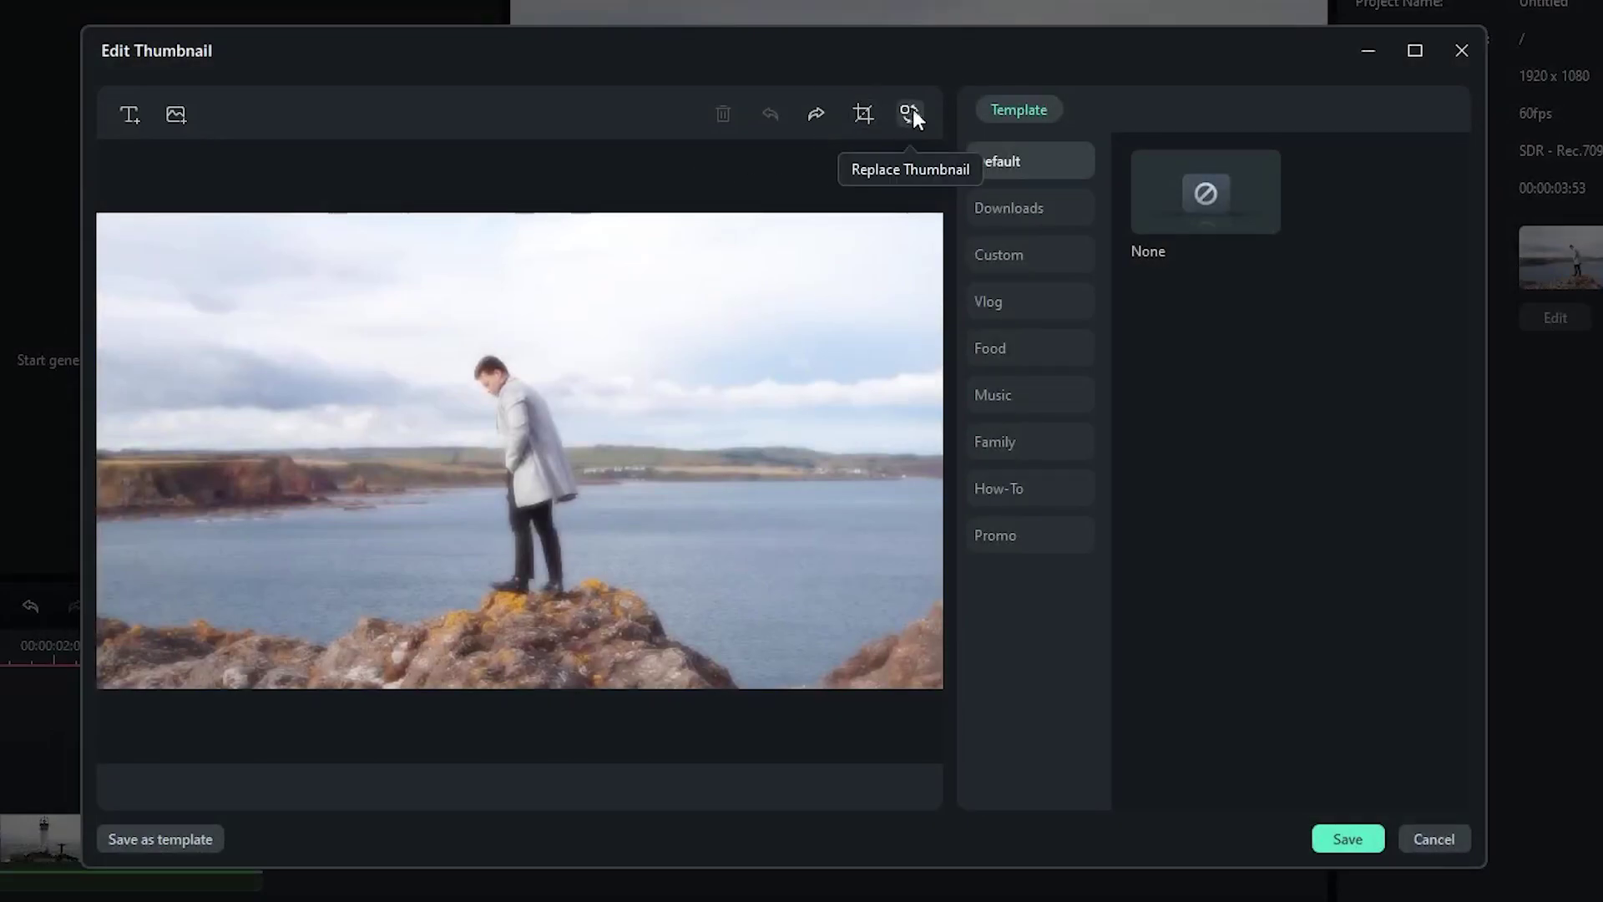
left_click(1016, 302)
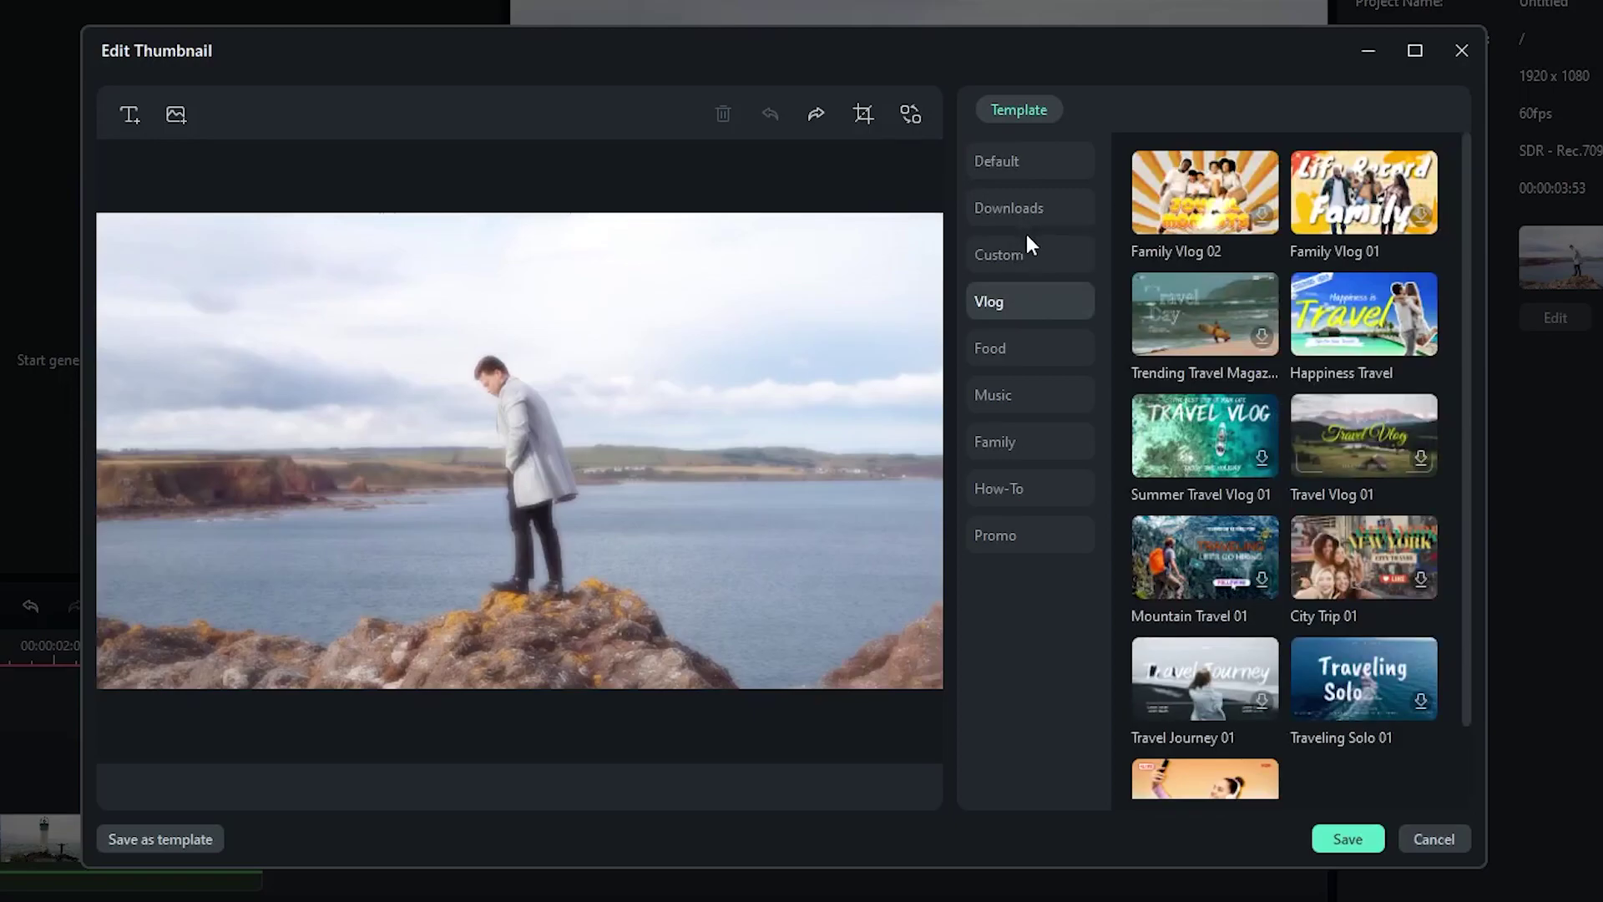
left_click(1374, 319)
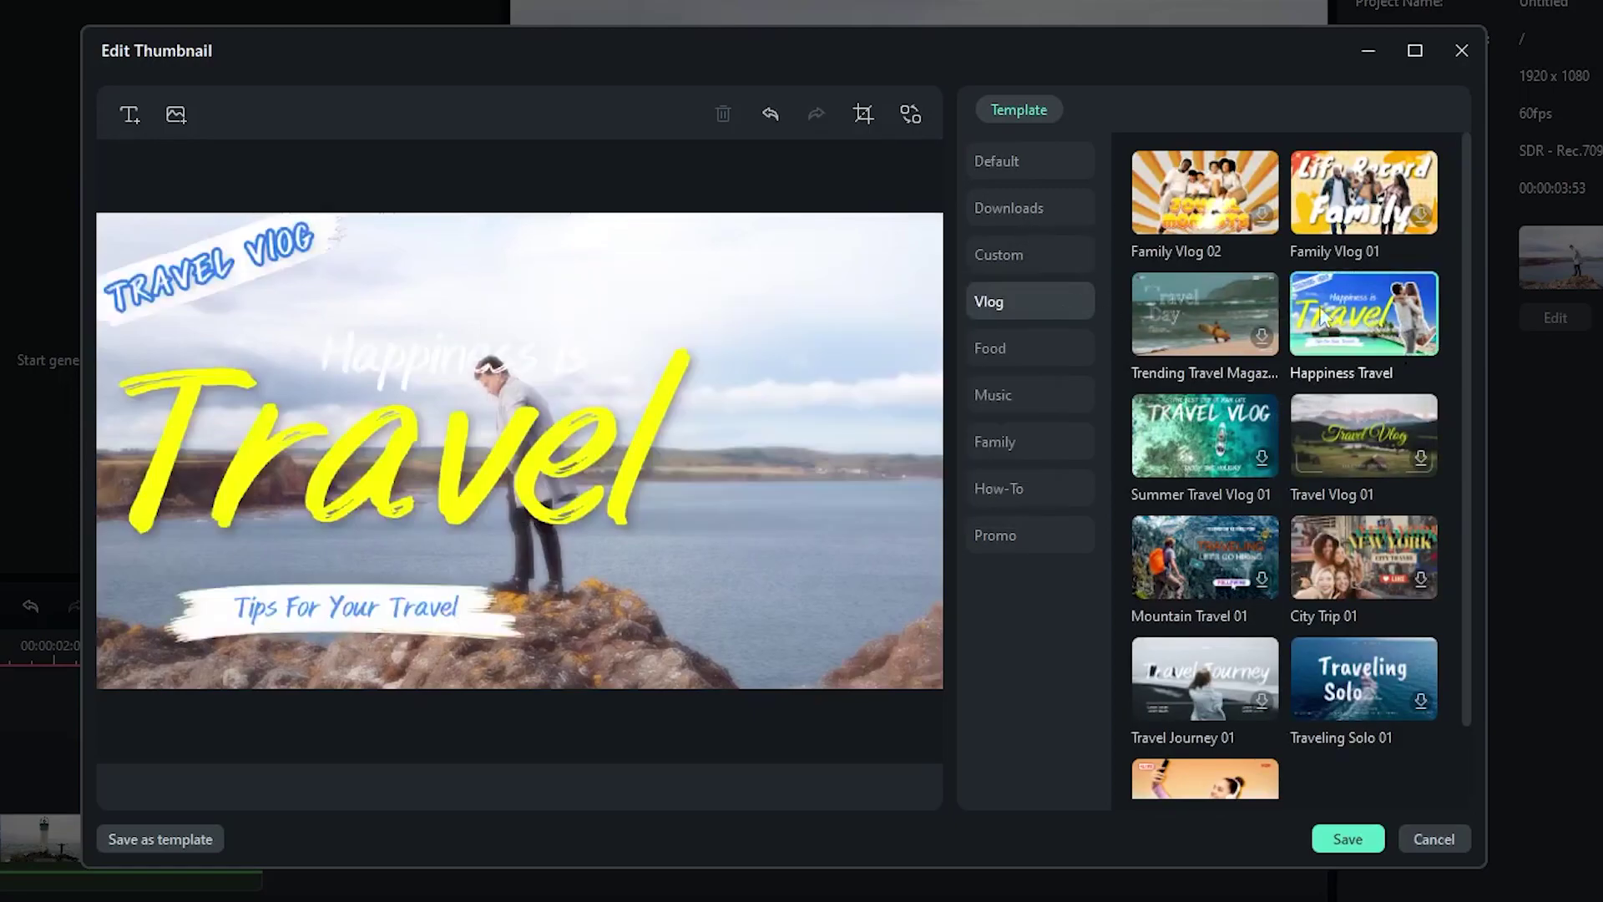
Shift the Travel title and Tips banner right, lower 'Happiness is', and save the thumbnail
left_click(405, 468)
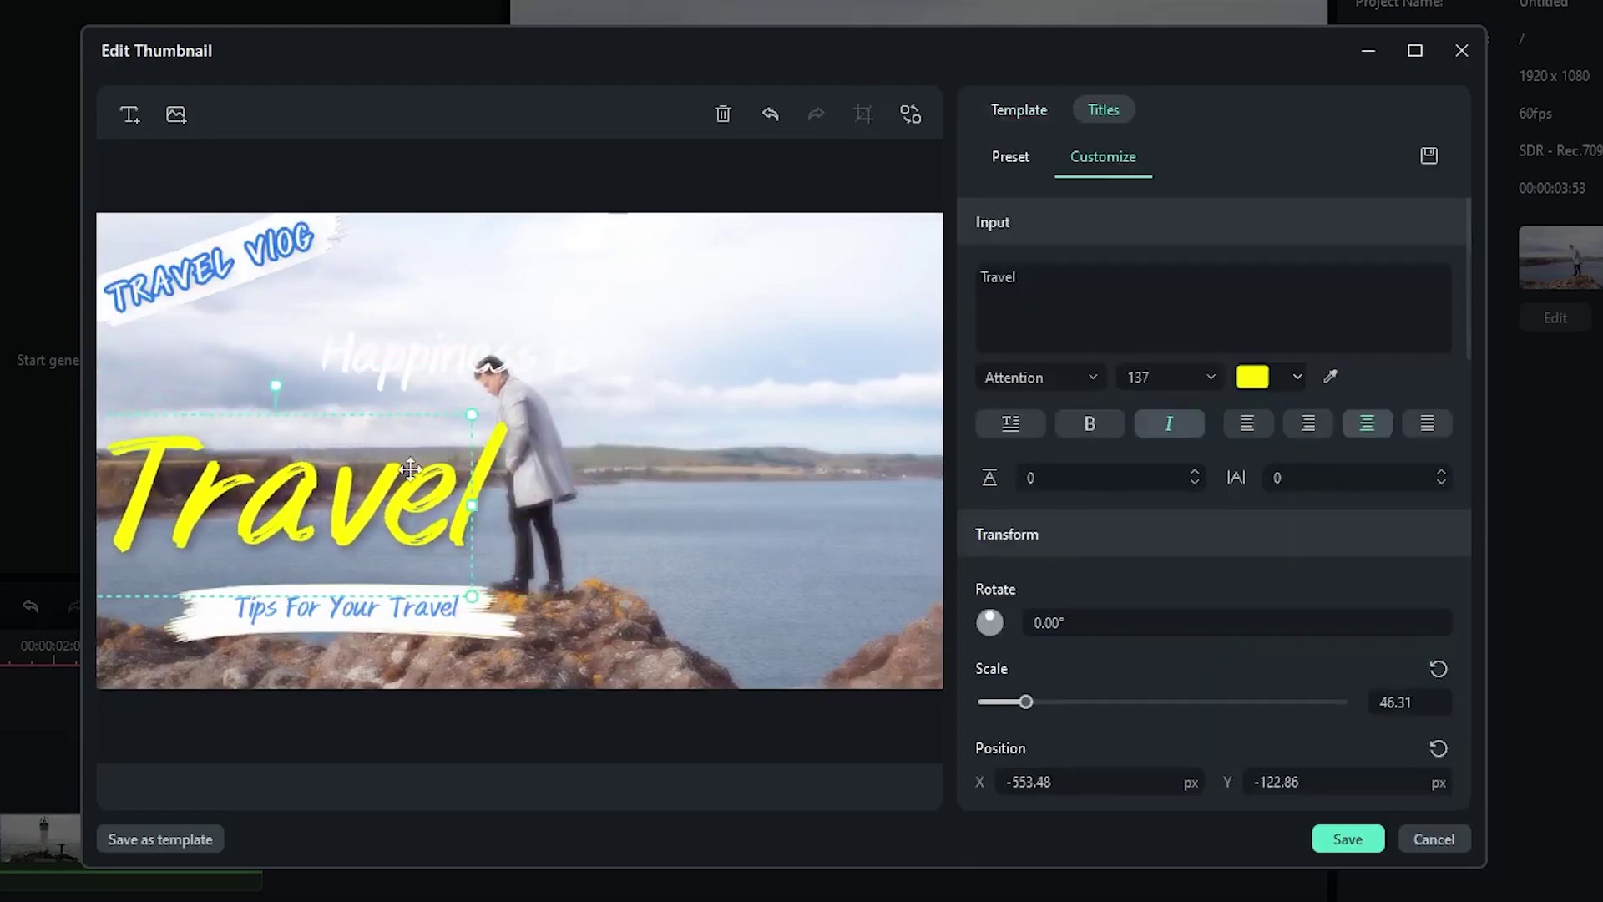
left_click_drag(410, 469, 518, 481)
left_click(396, 631)
left_click(467, 628)
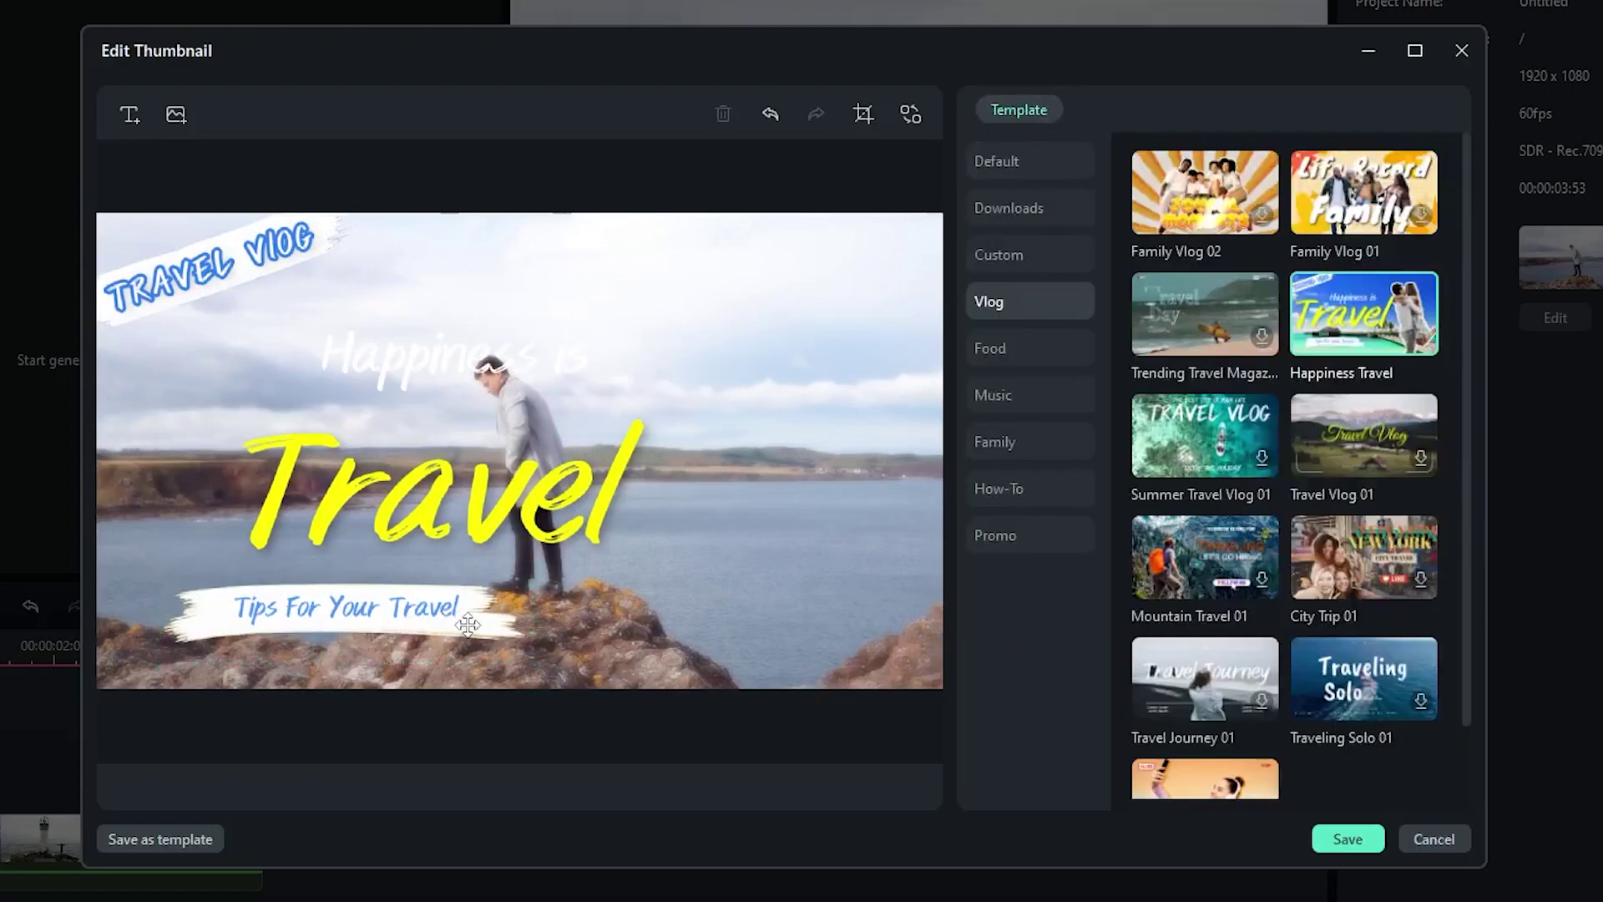
left_click(513, 647)
left_click_drag(513, 647, 638, 644)
left_click(565, 347)
left_click_drag(565, 347, 564, 392)
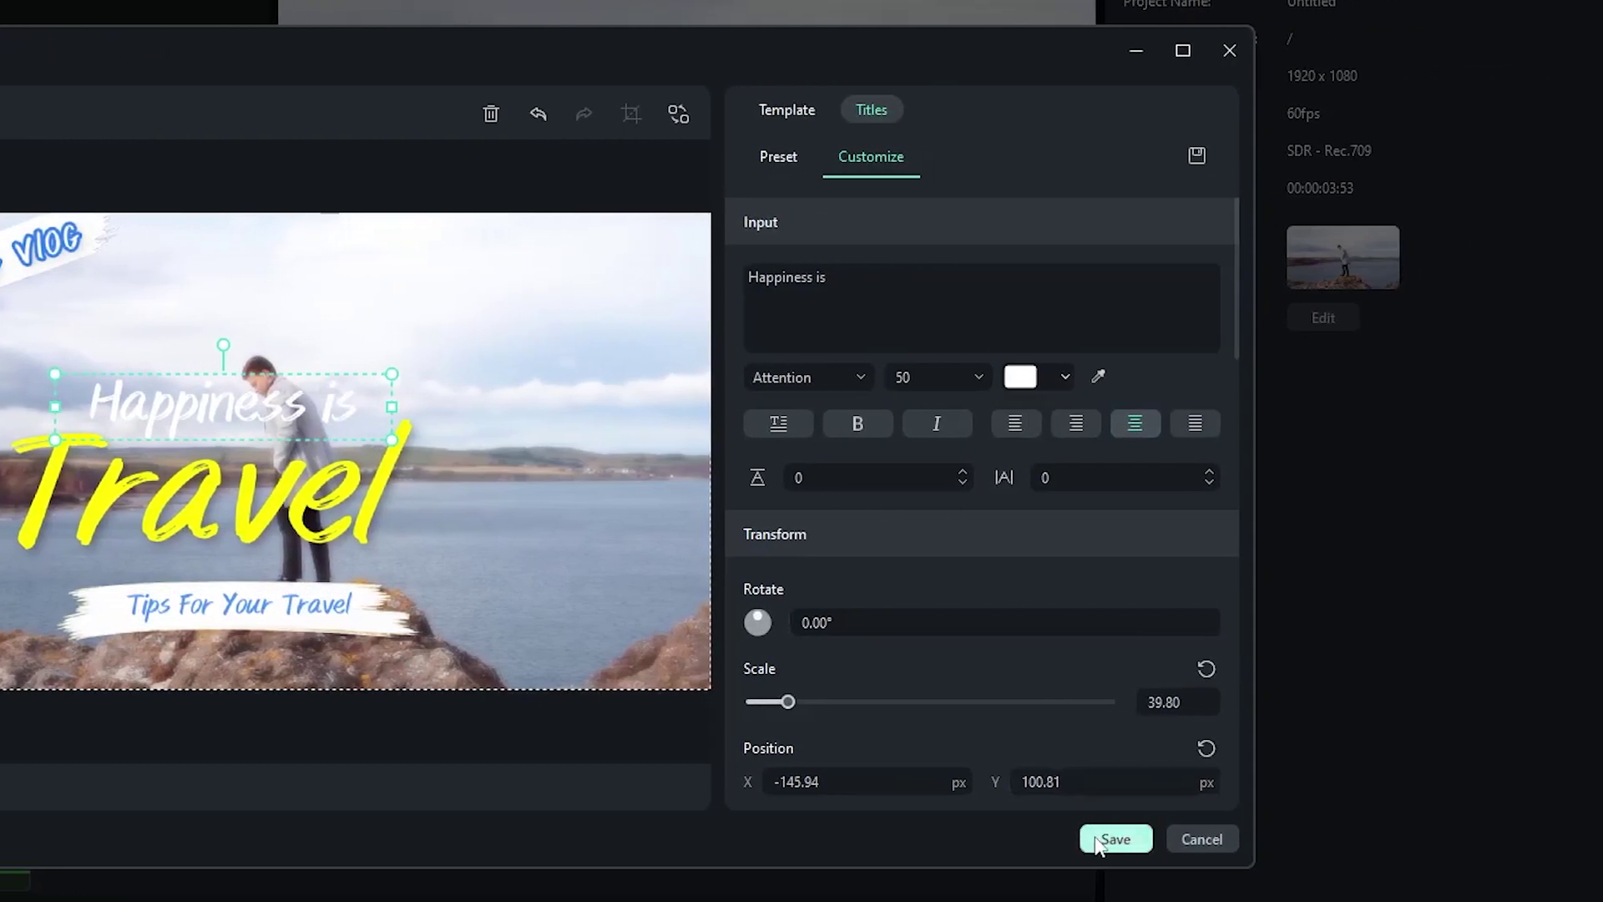
left_click(1348, 839)
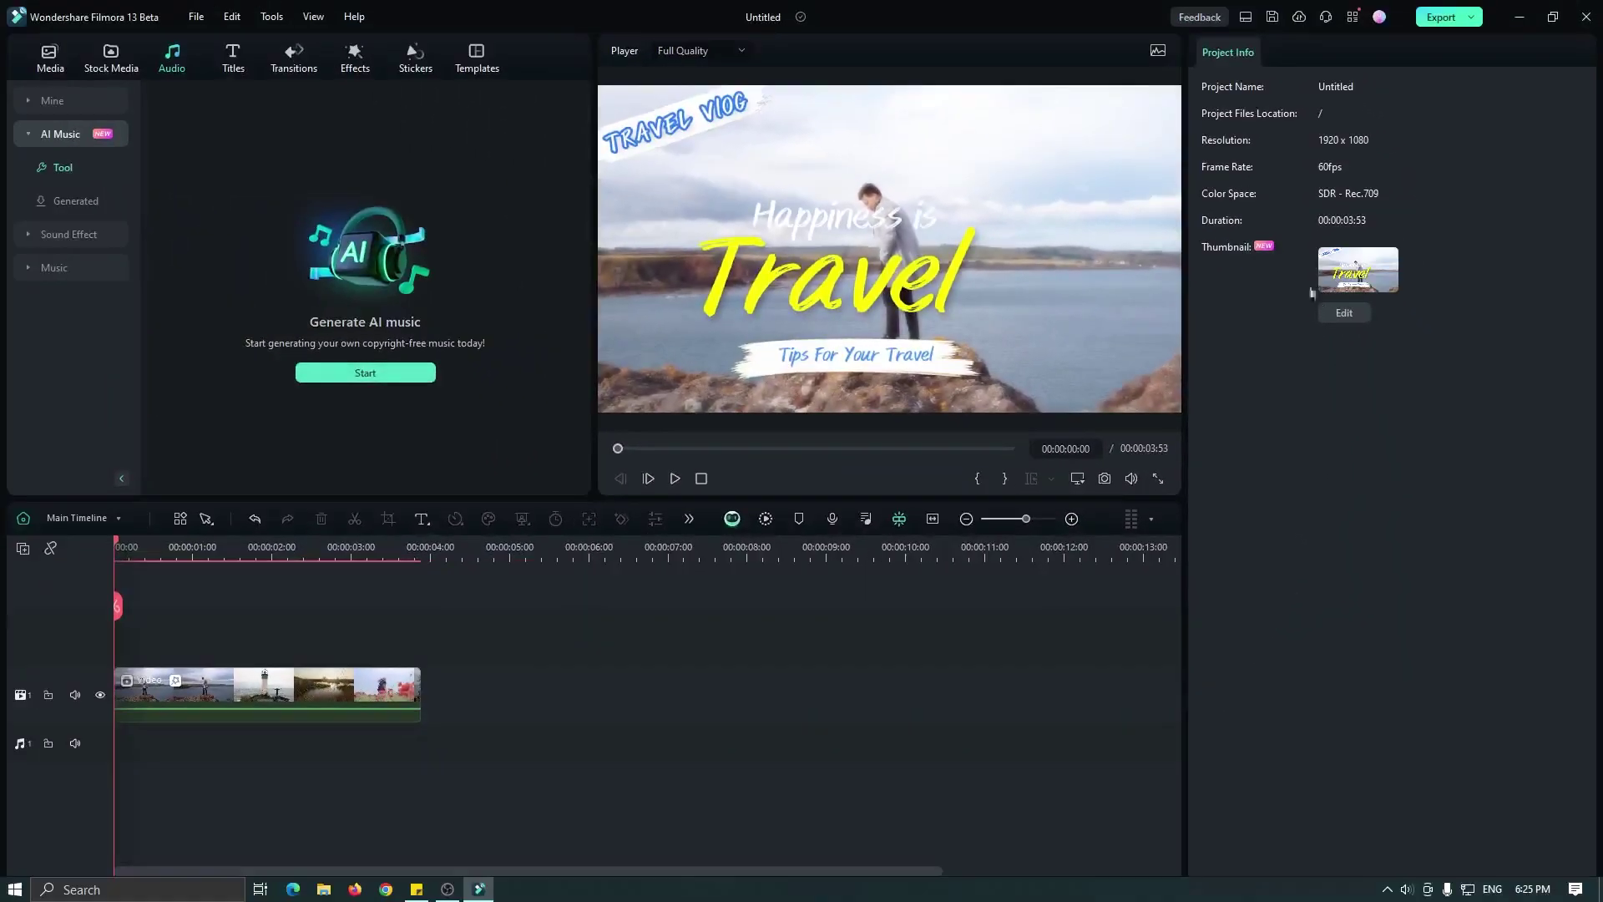
Apply an AI Mask in Select Character mode to the red-jacket clip's detected person
mouse_move(1310, 270)
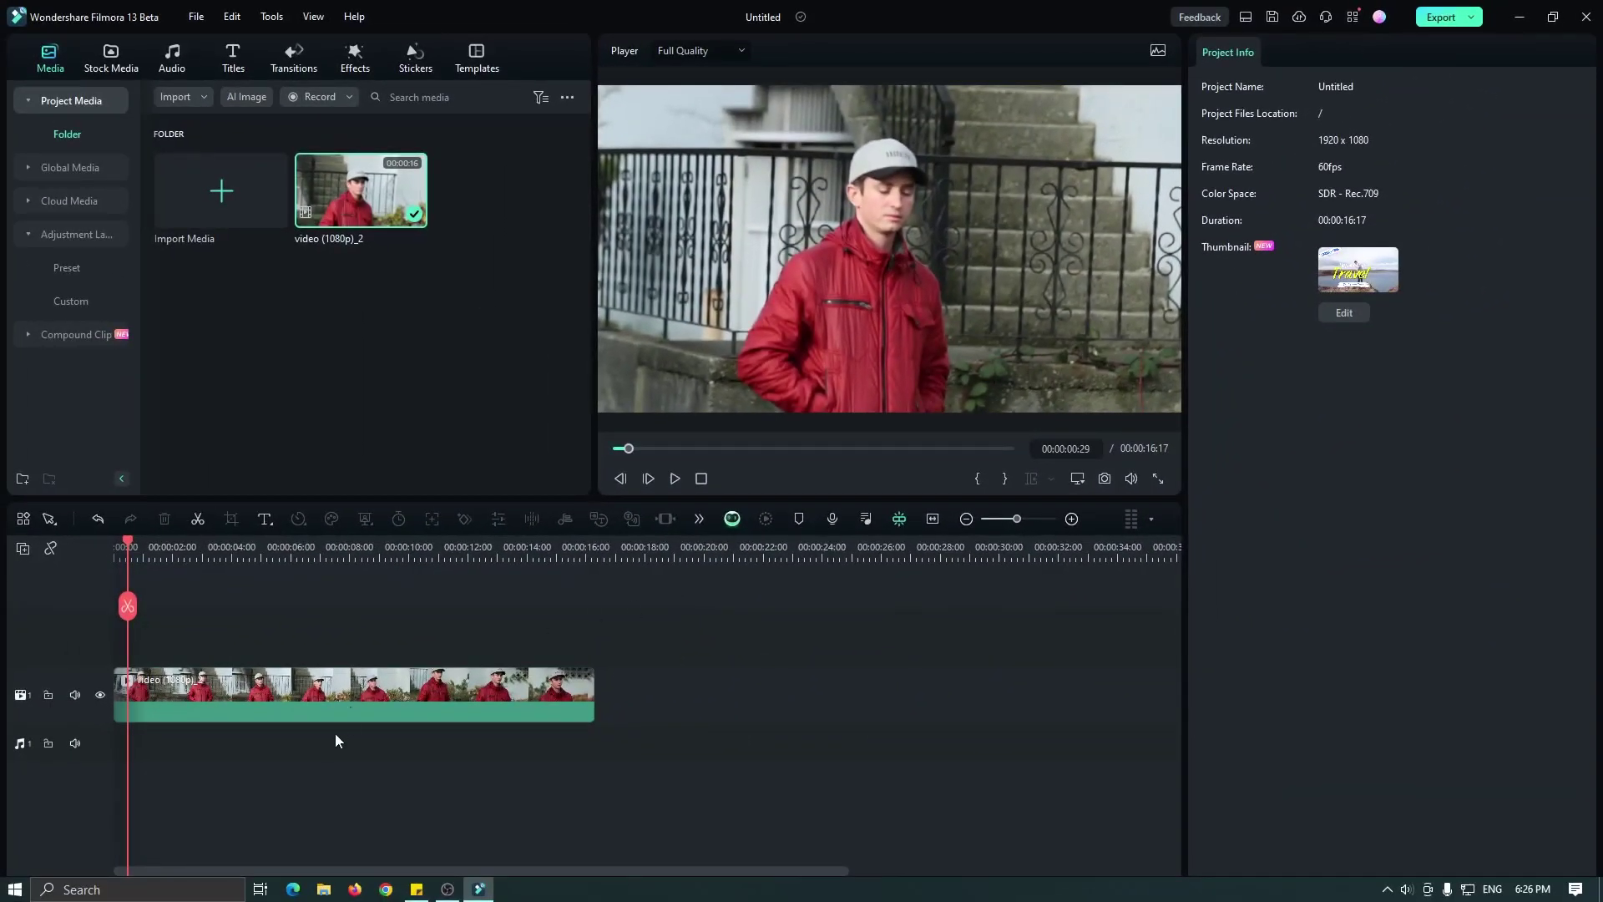
left_click(354, 698)
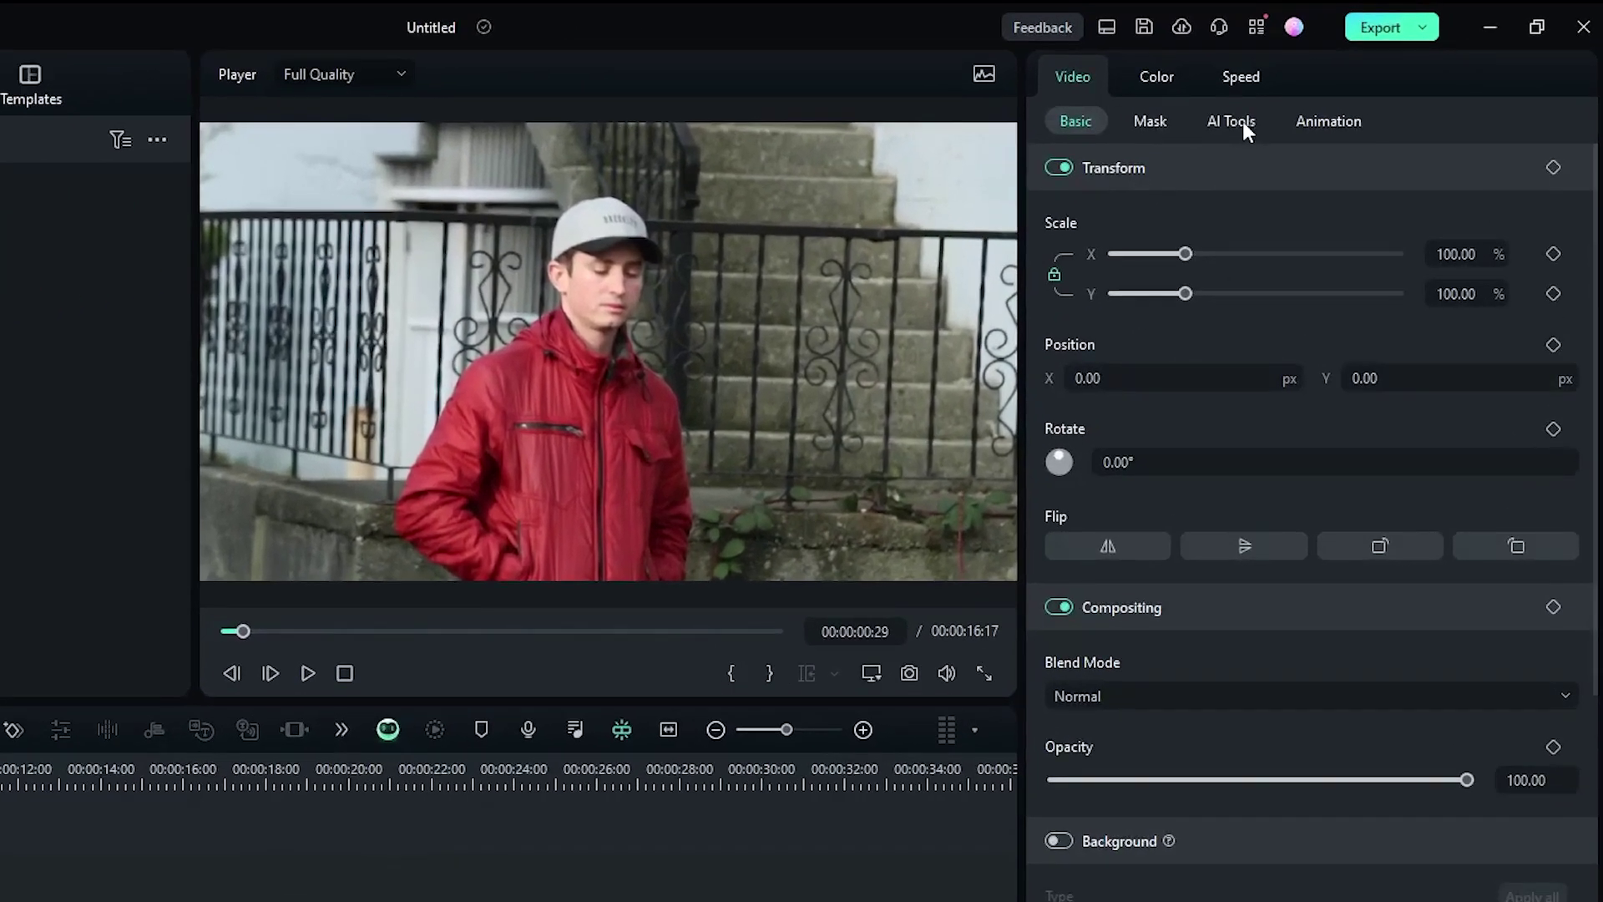
left_click(1150, 123)
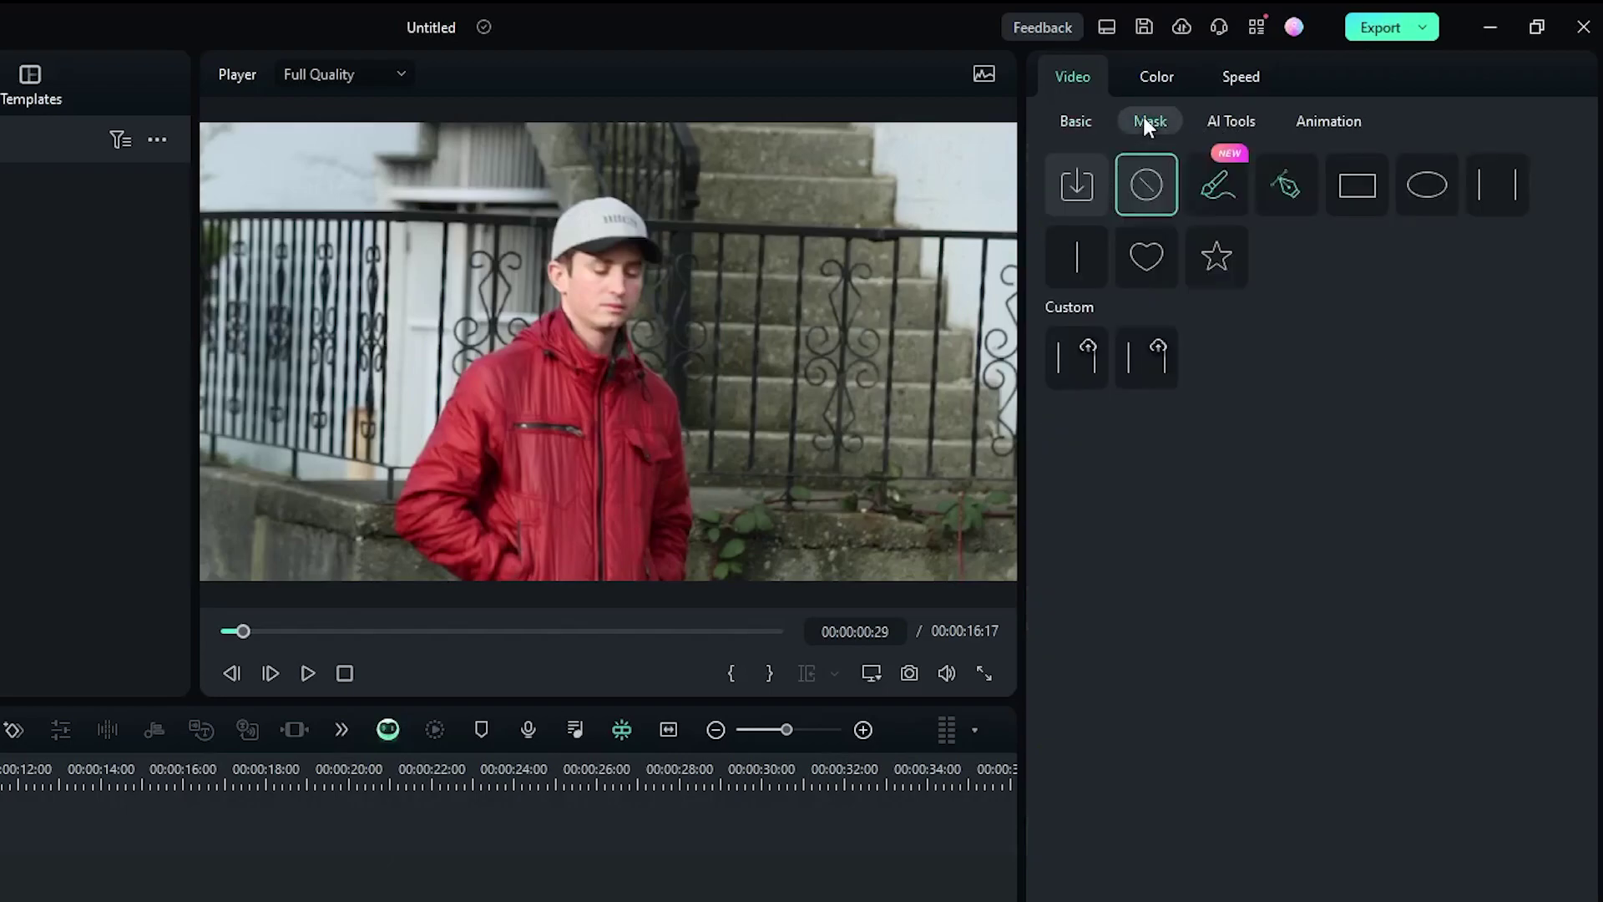
left_click(1225, 185)
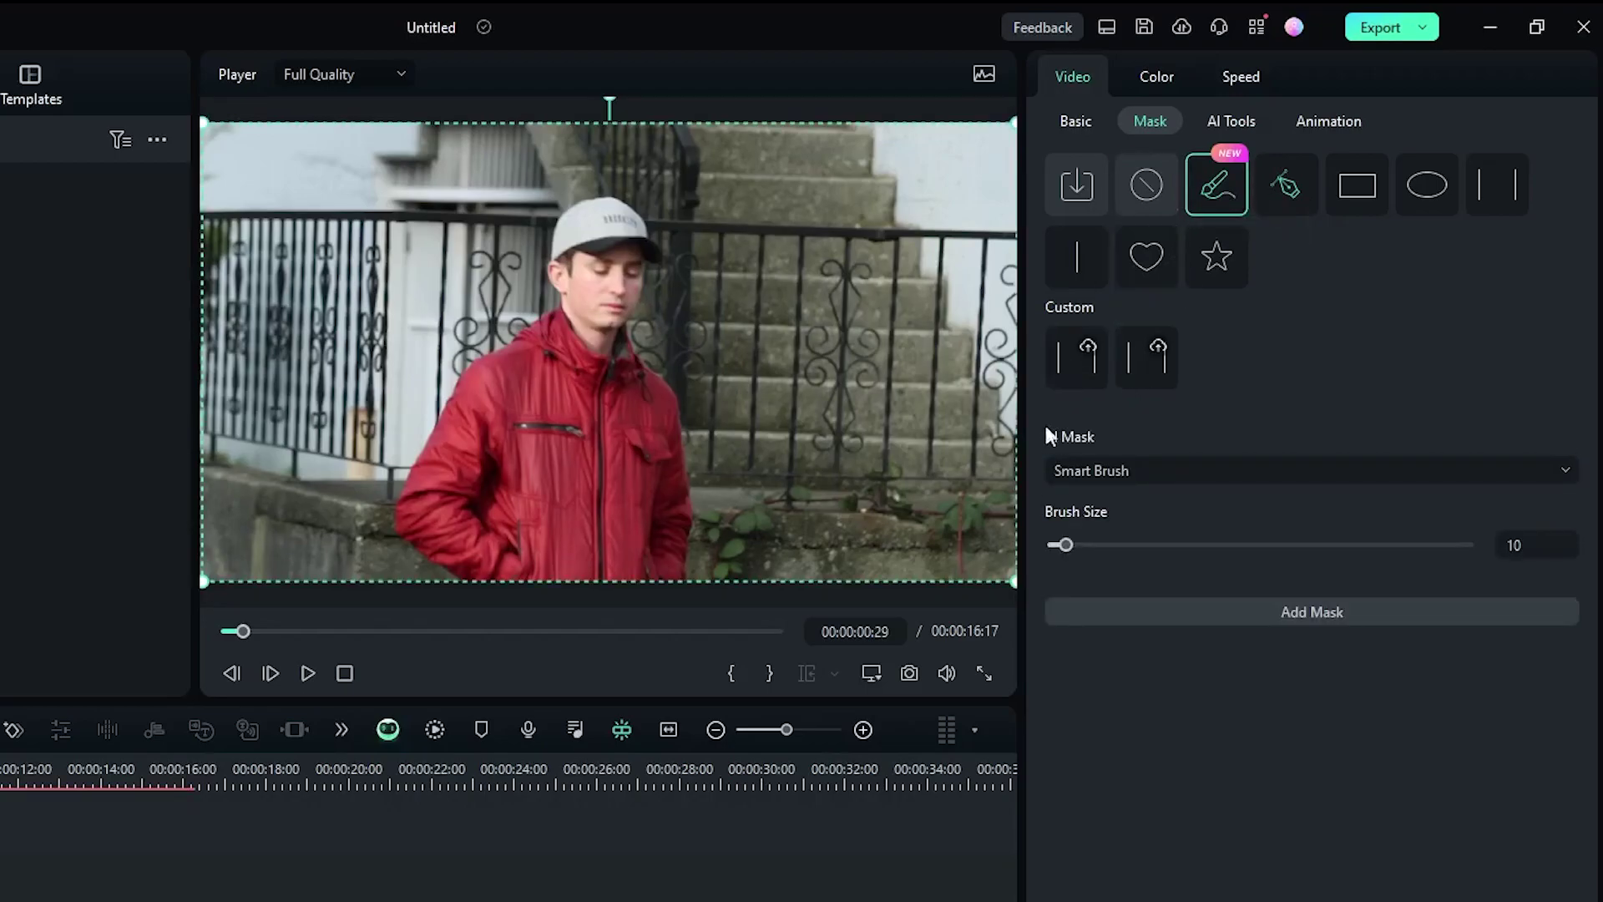
left_click(1122, 472)
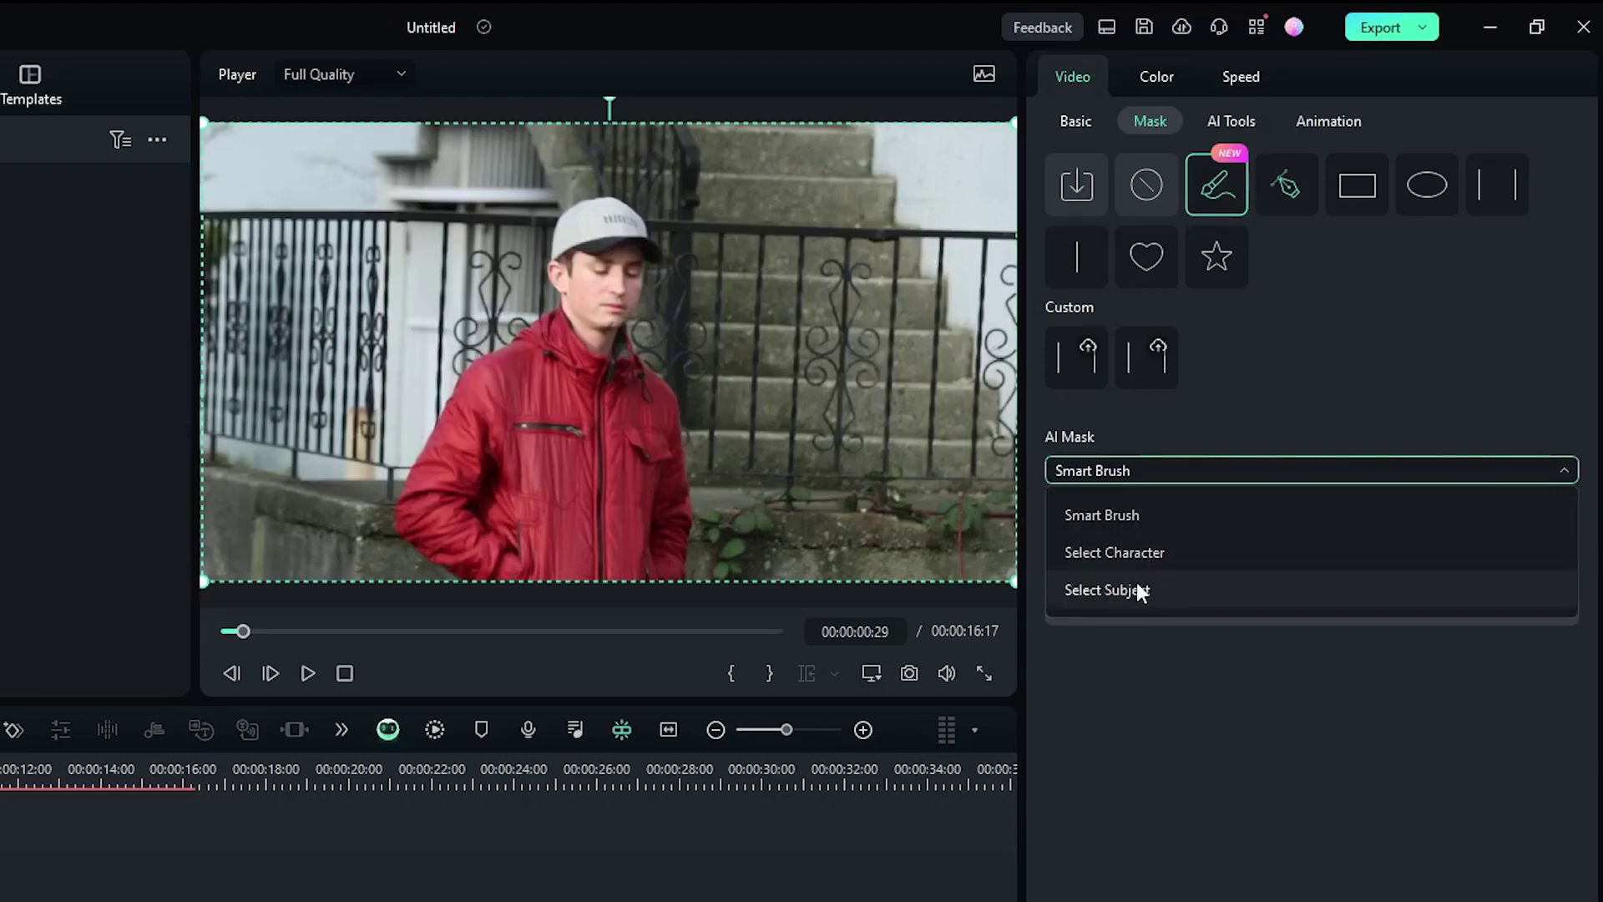
left_click(1127, 468)
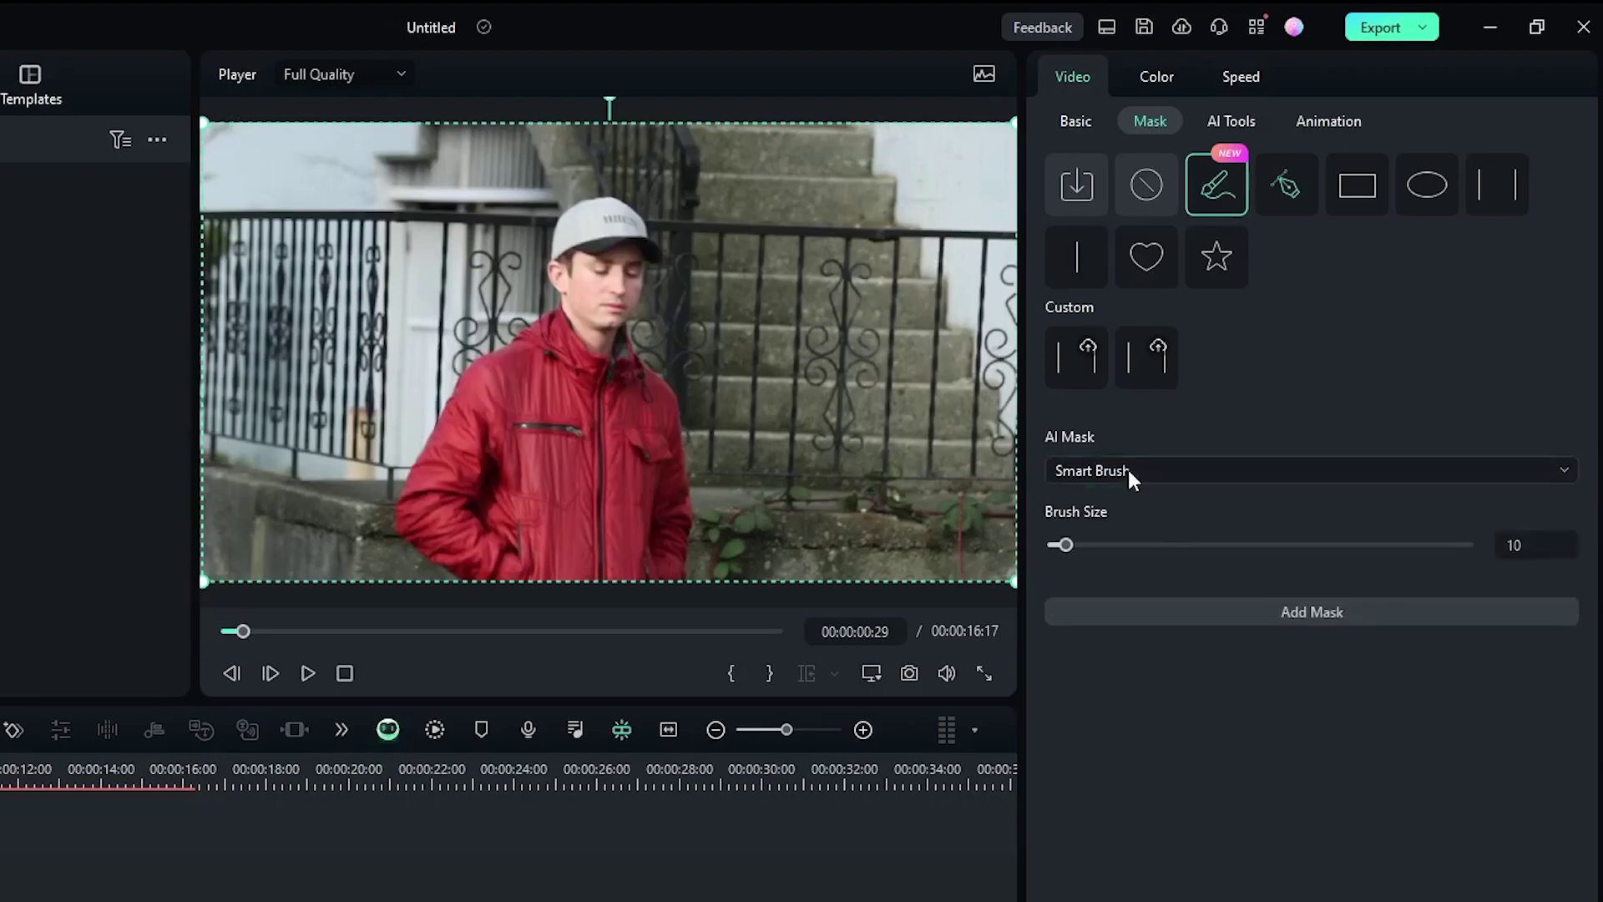
left_click(1129, 469)
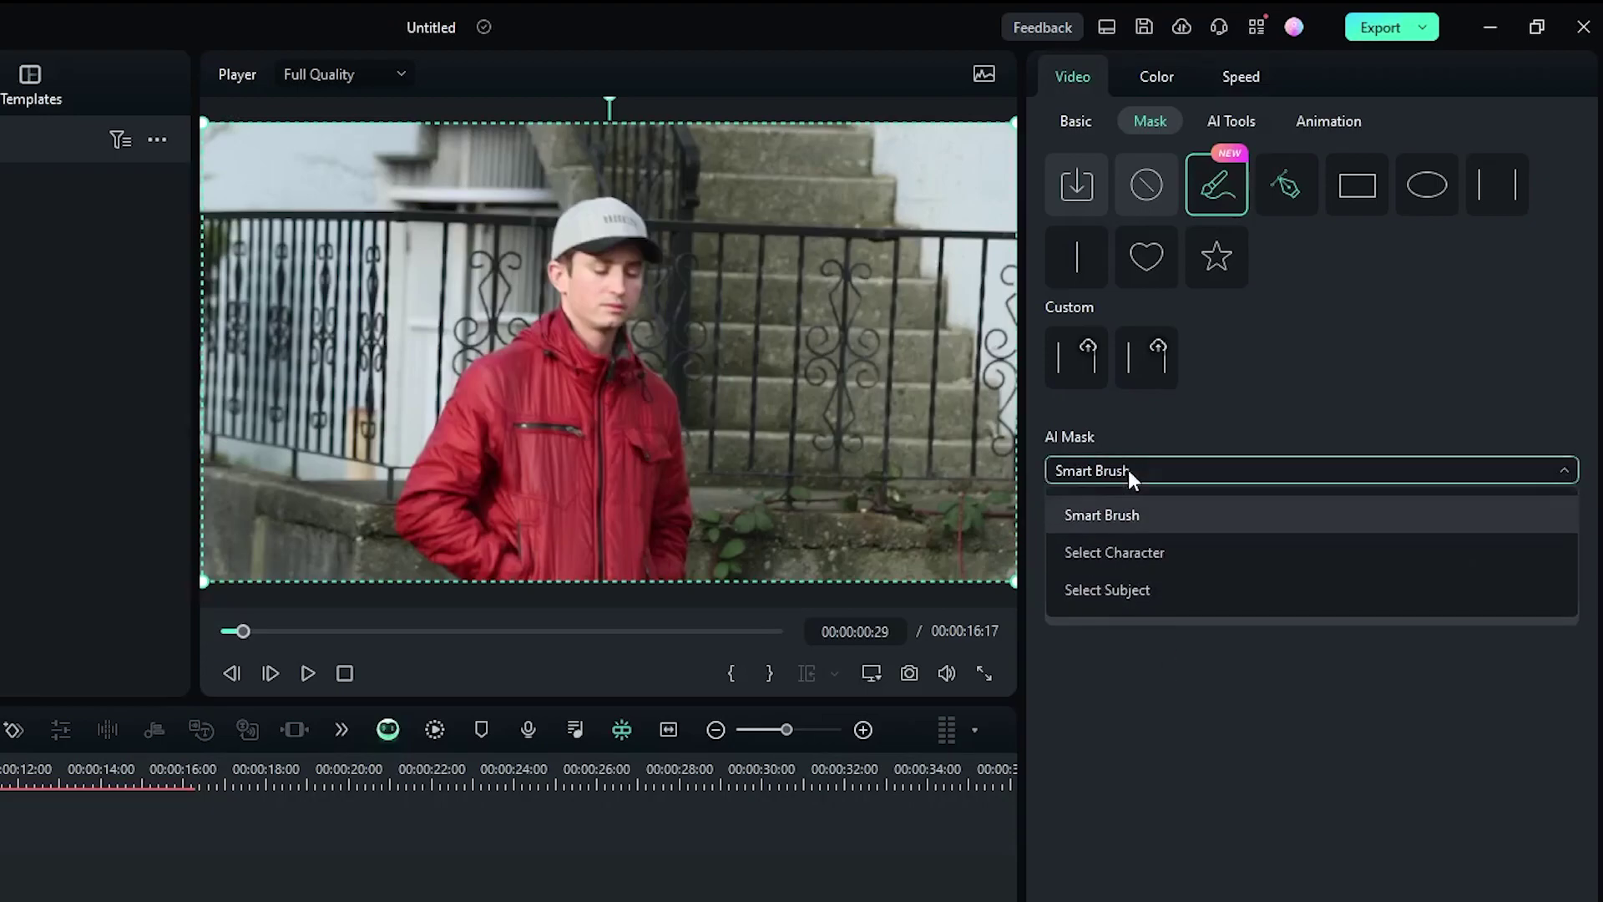
left_click(1128, 550)
left_click(1095, 555)
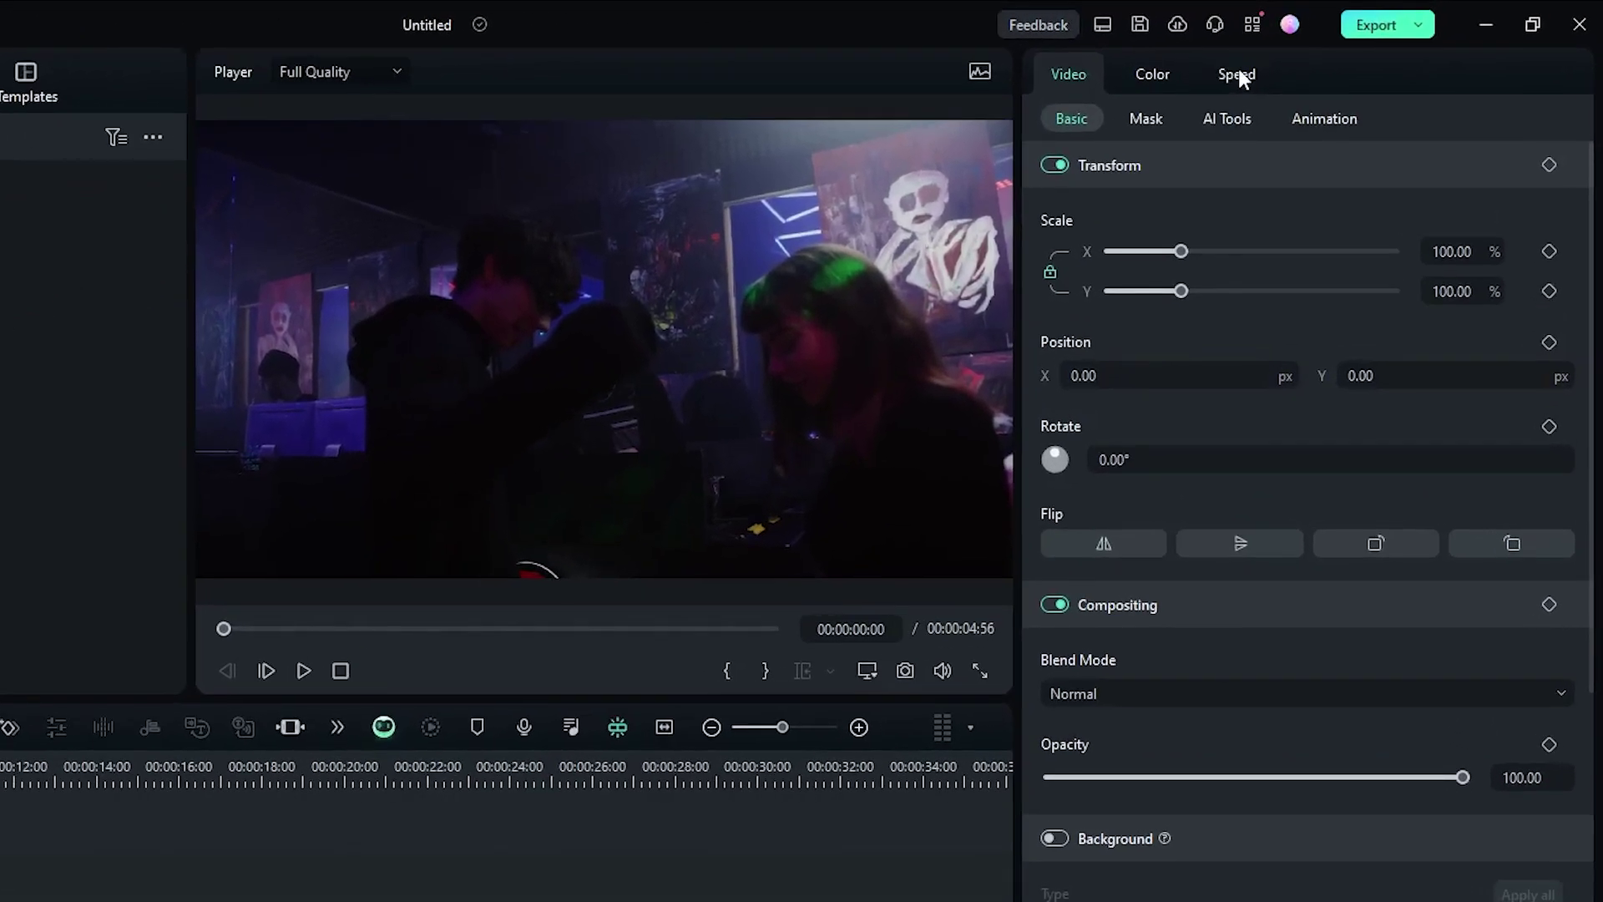
Slow the nightclub clip to 0.50x (now 00:00:09:51 long) with Optical Flow AI Frame Interpolation
left_click(1342, 50)
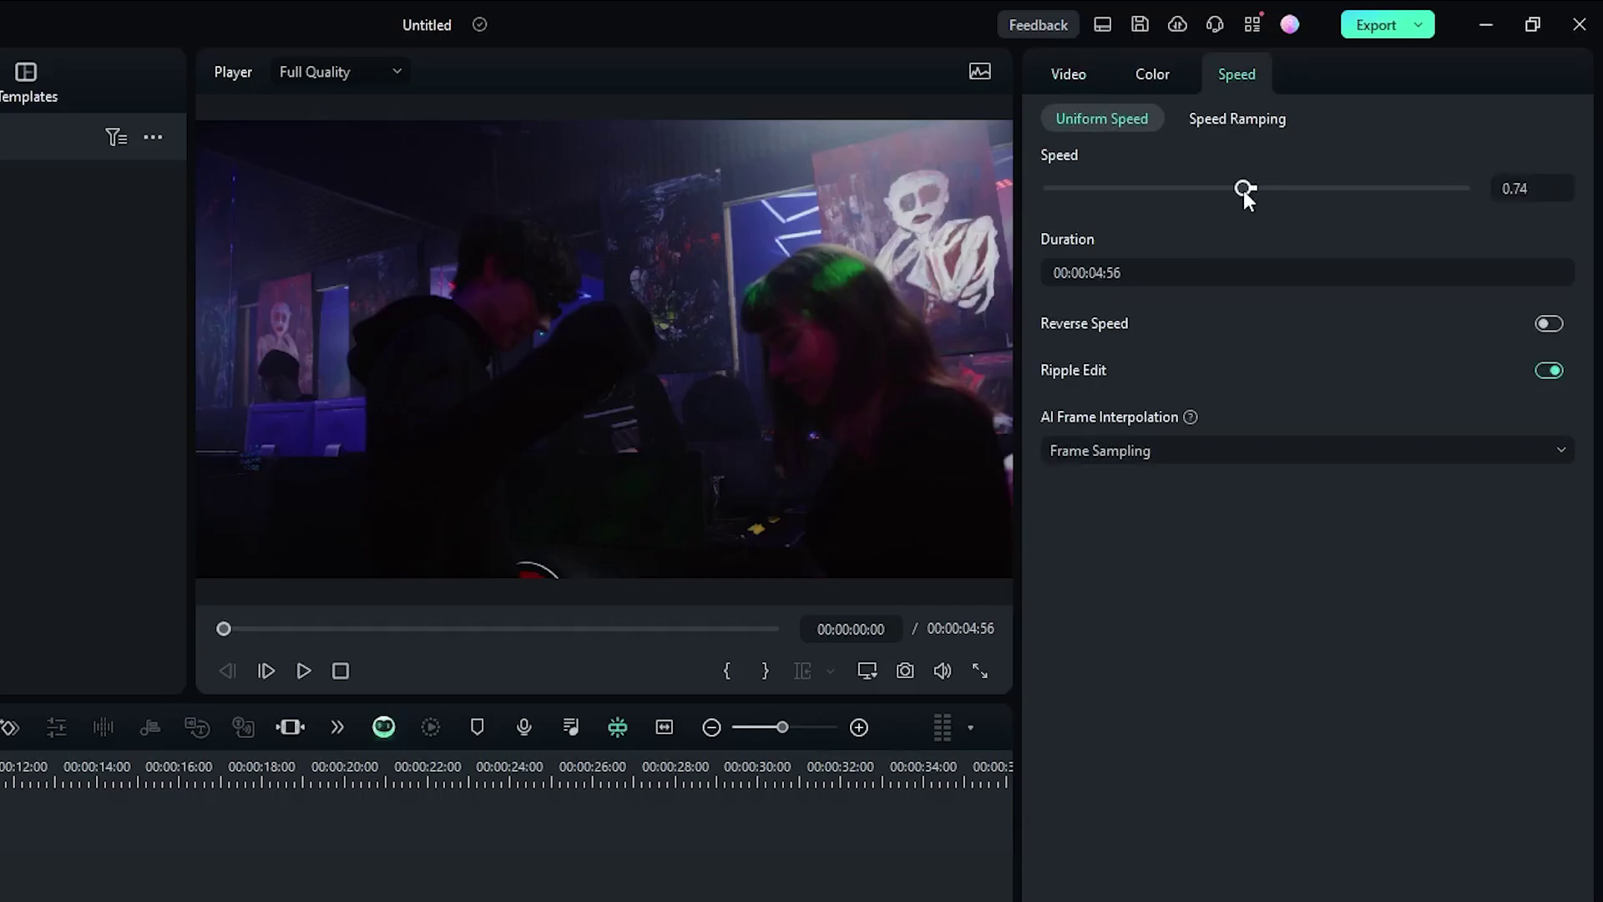
left_click_drag(1240, 190, 1224, 192)
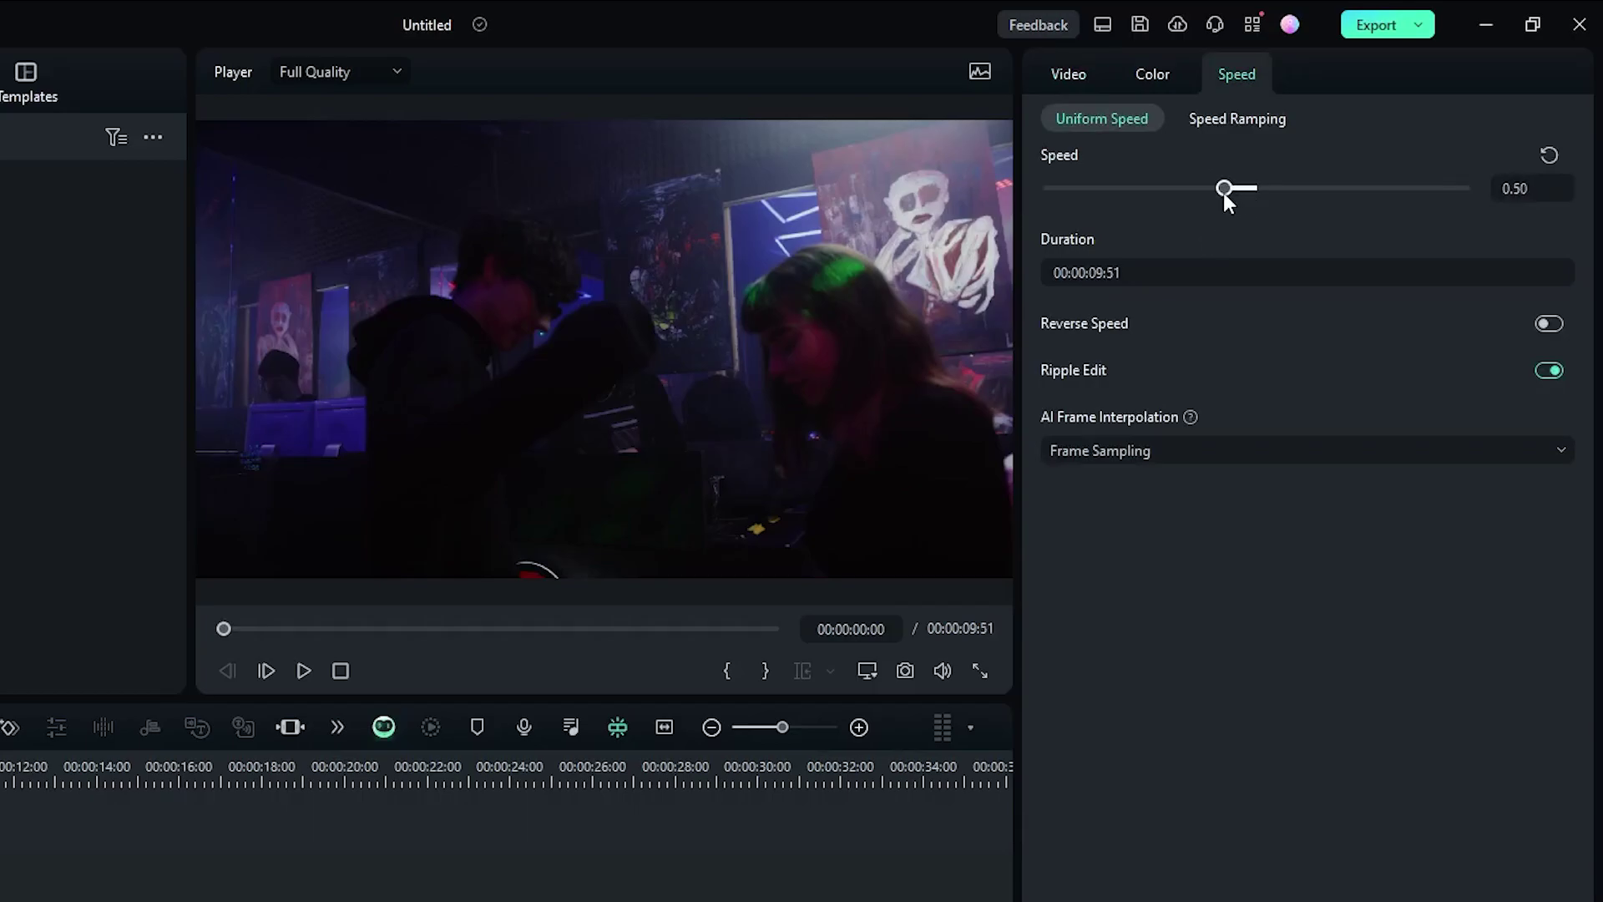
left_click(1137, 460)
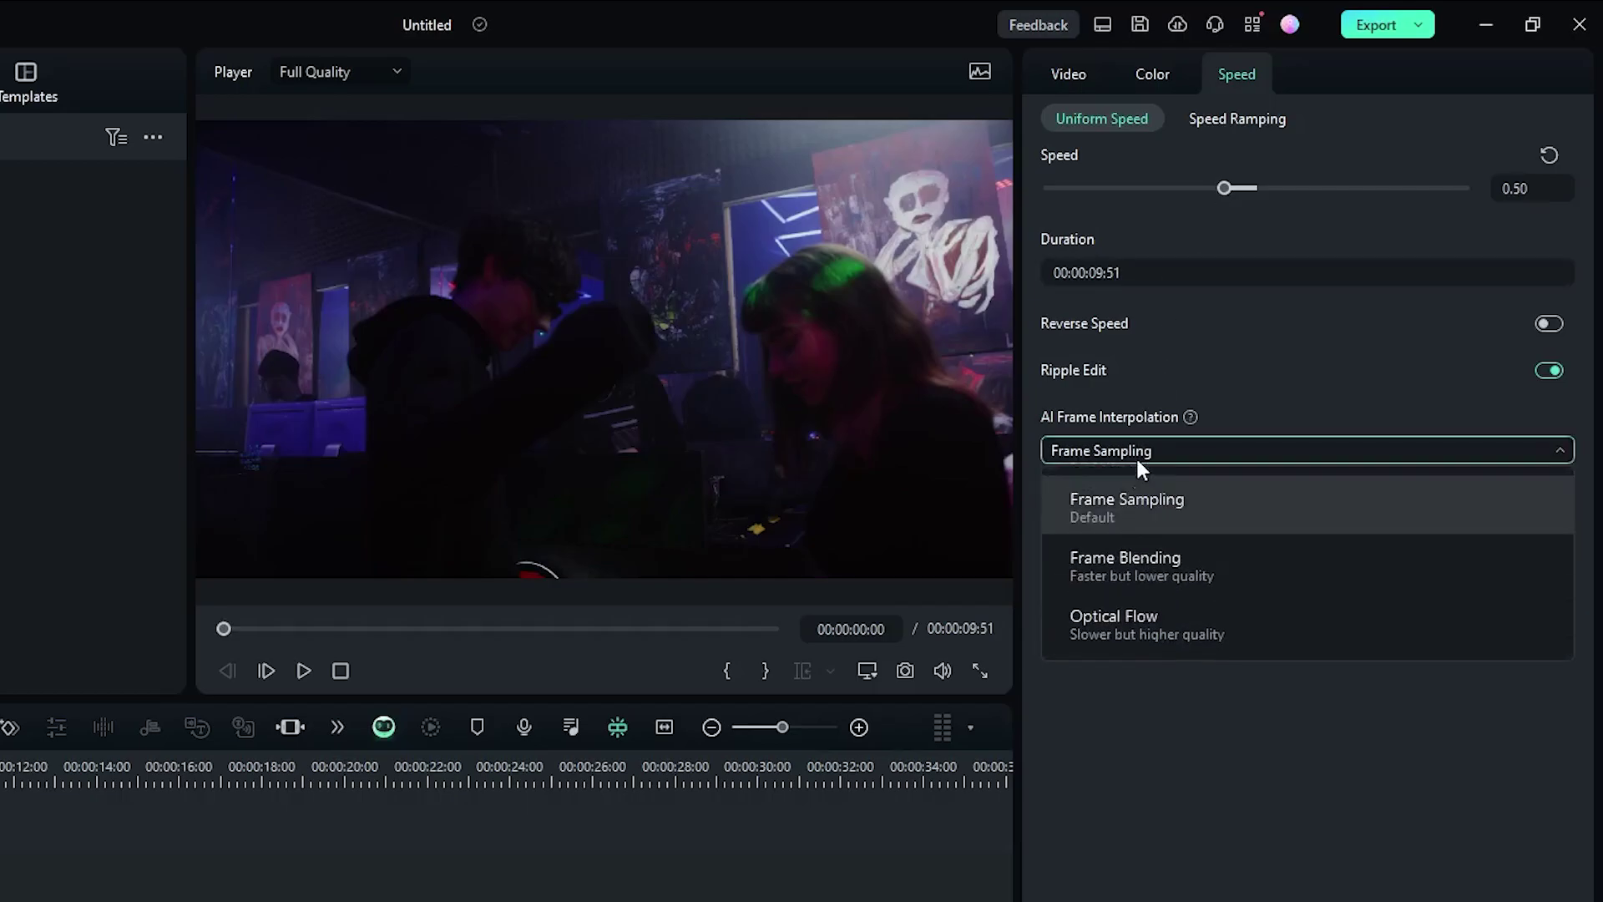
left_click(1124, 620)
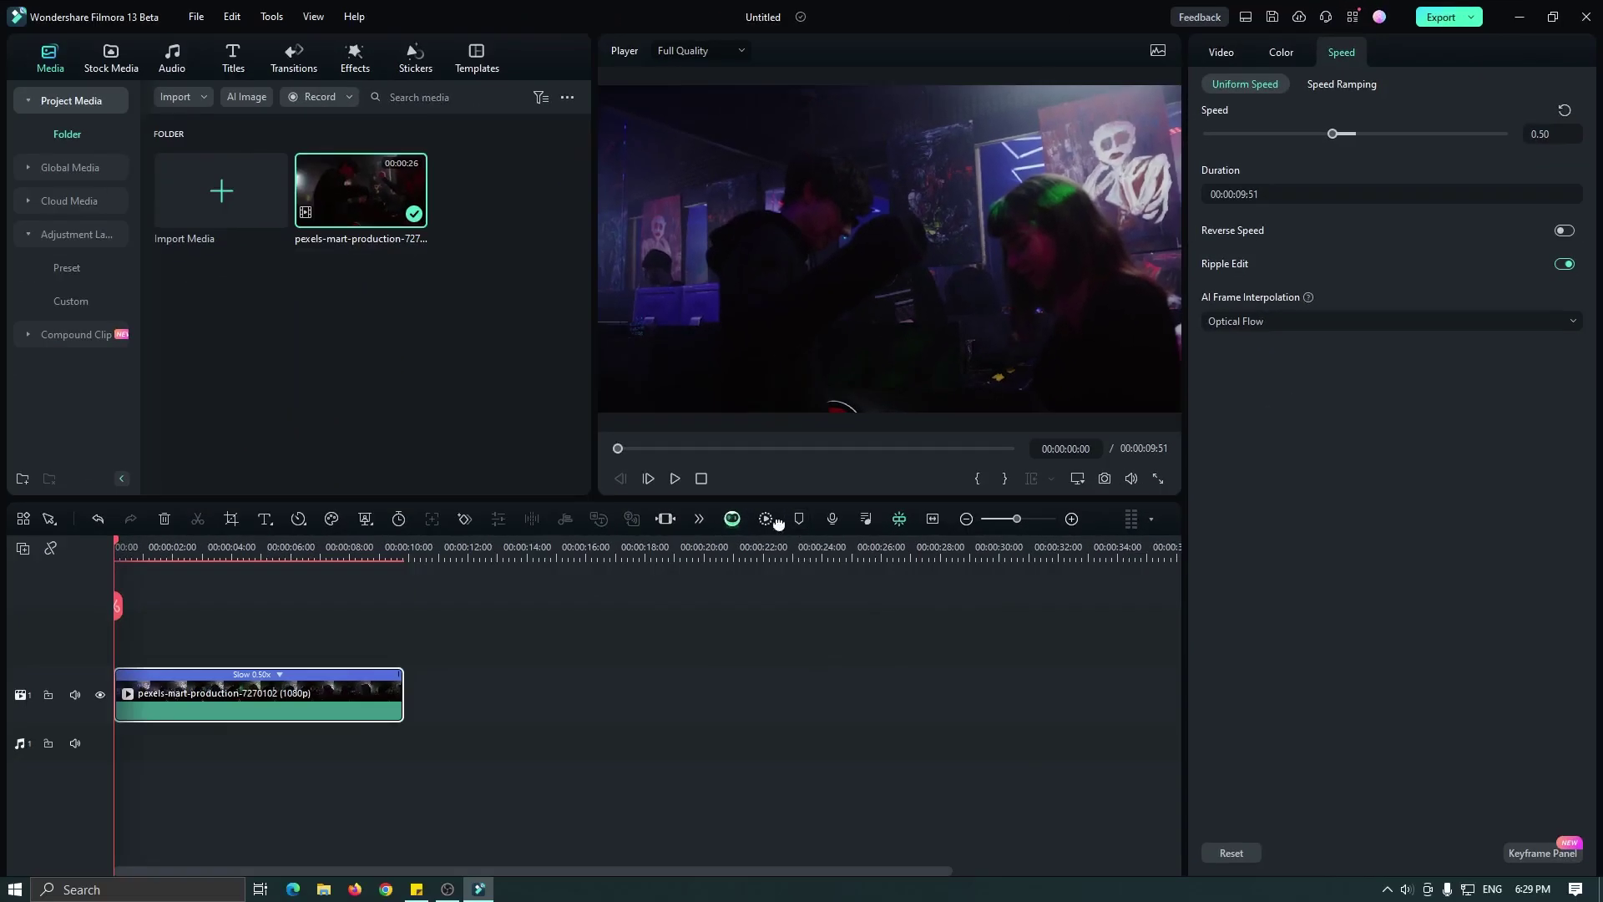
Render a preview of the 0.50x nightclub clip and play it back
left_click(766, 519)
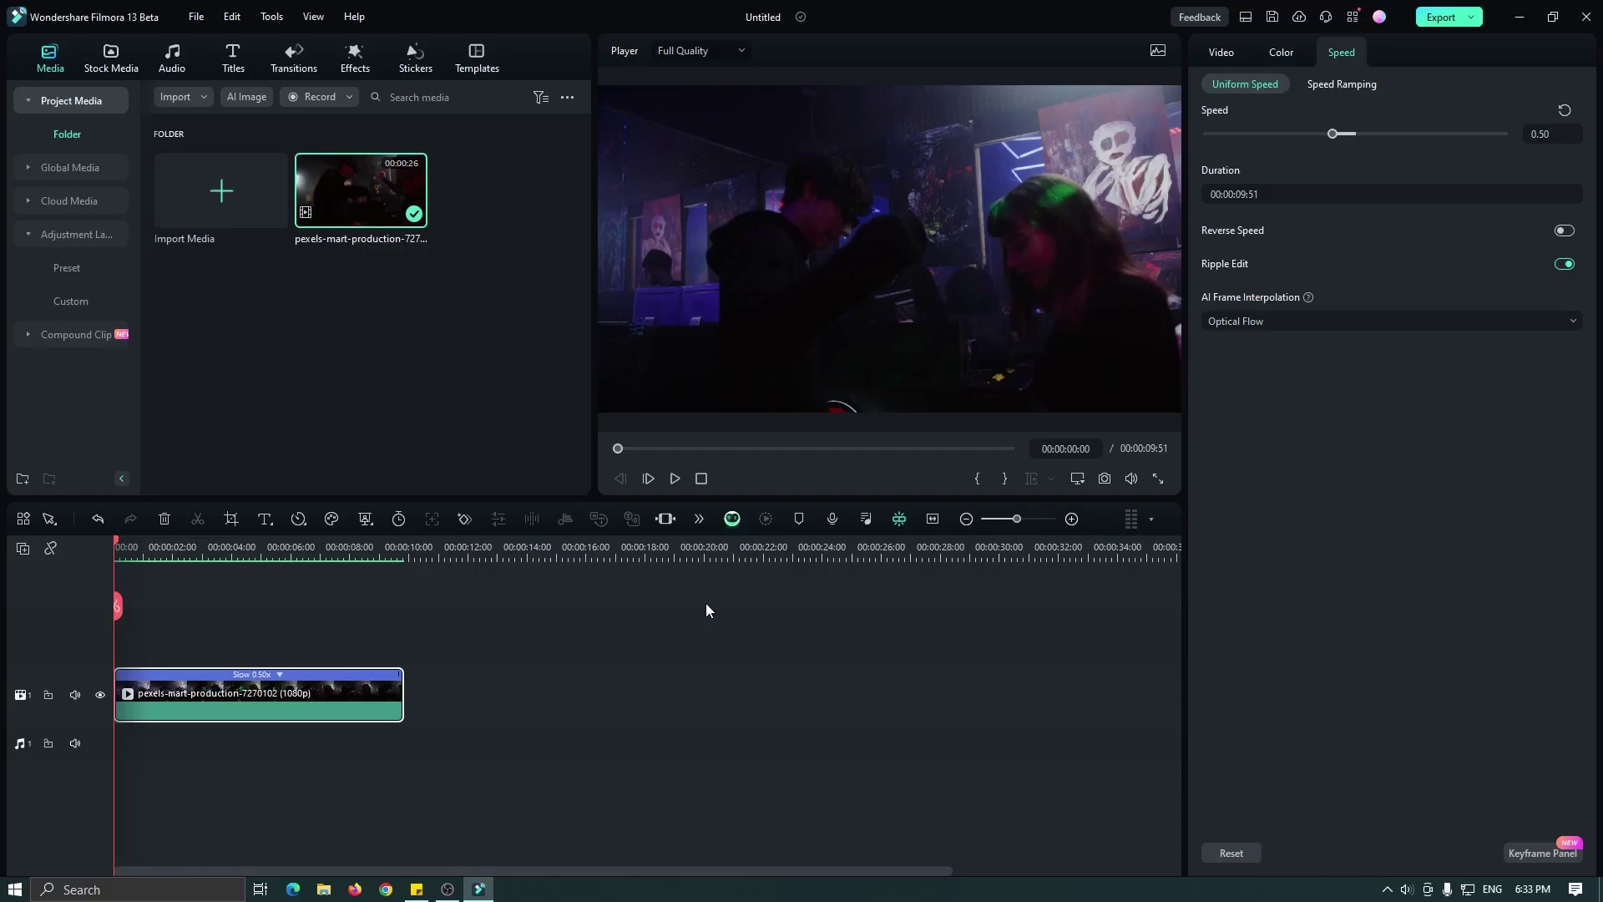
key("space")
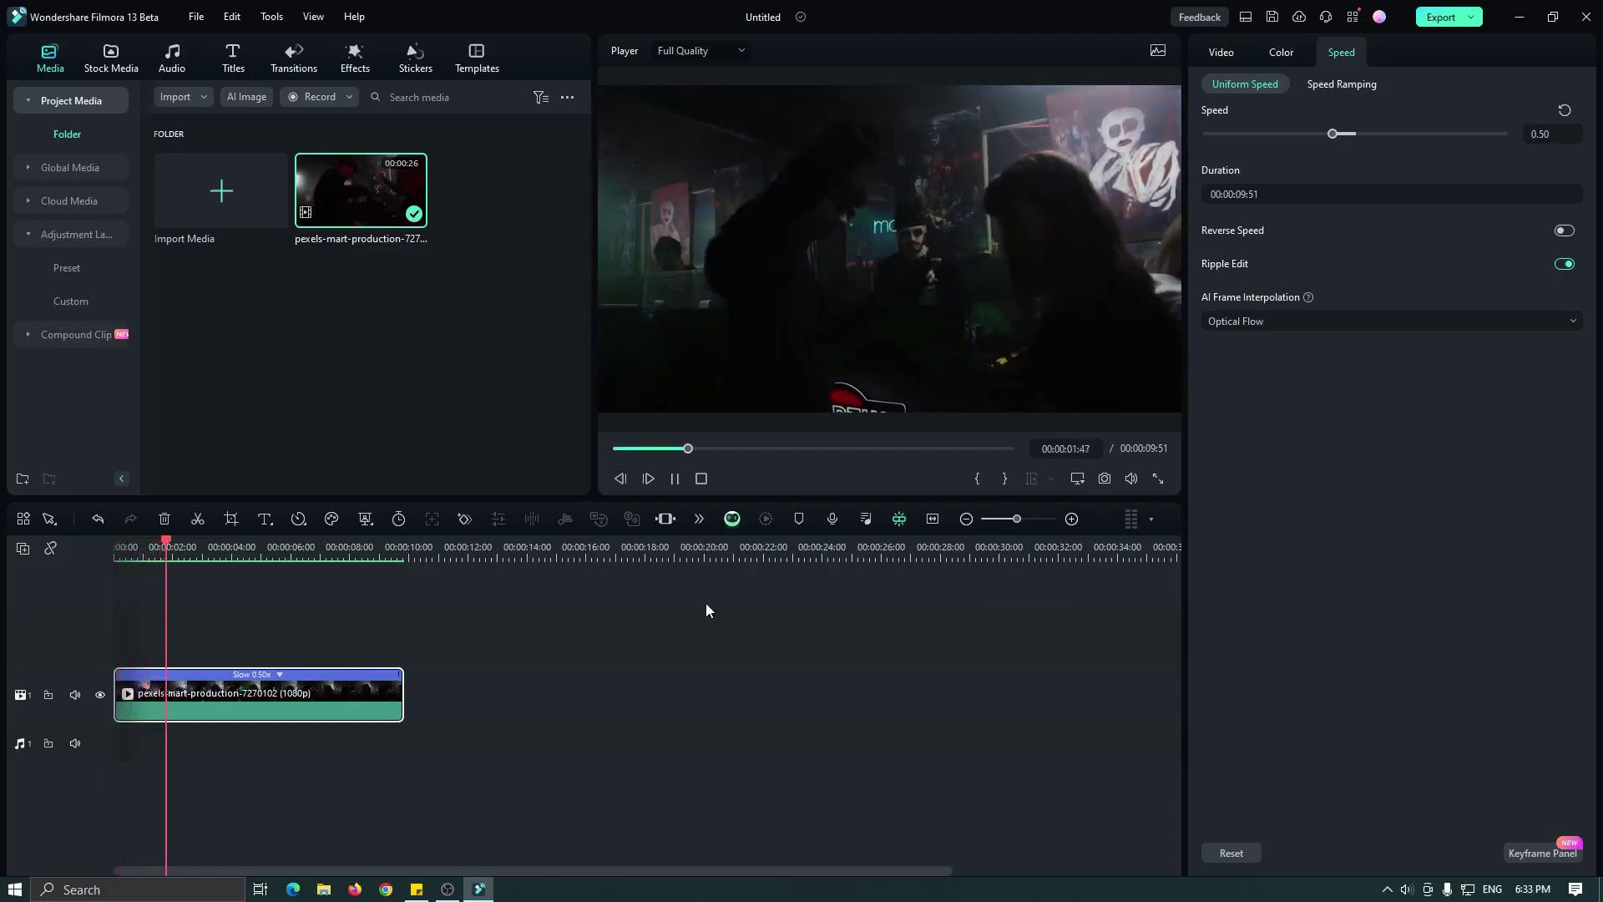